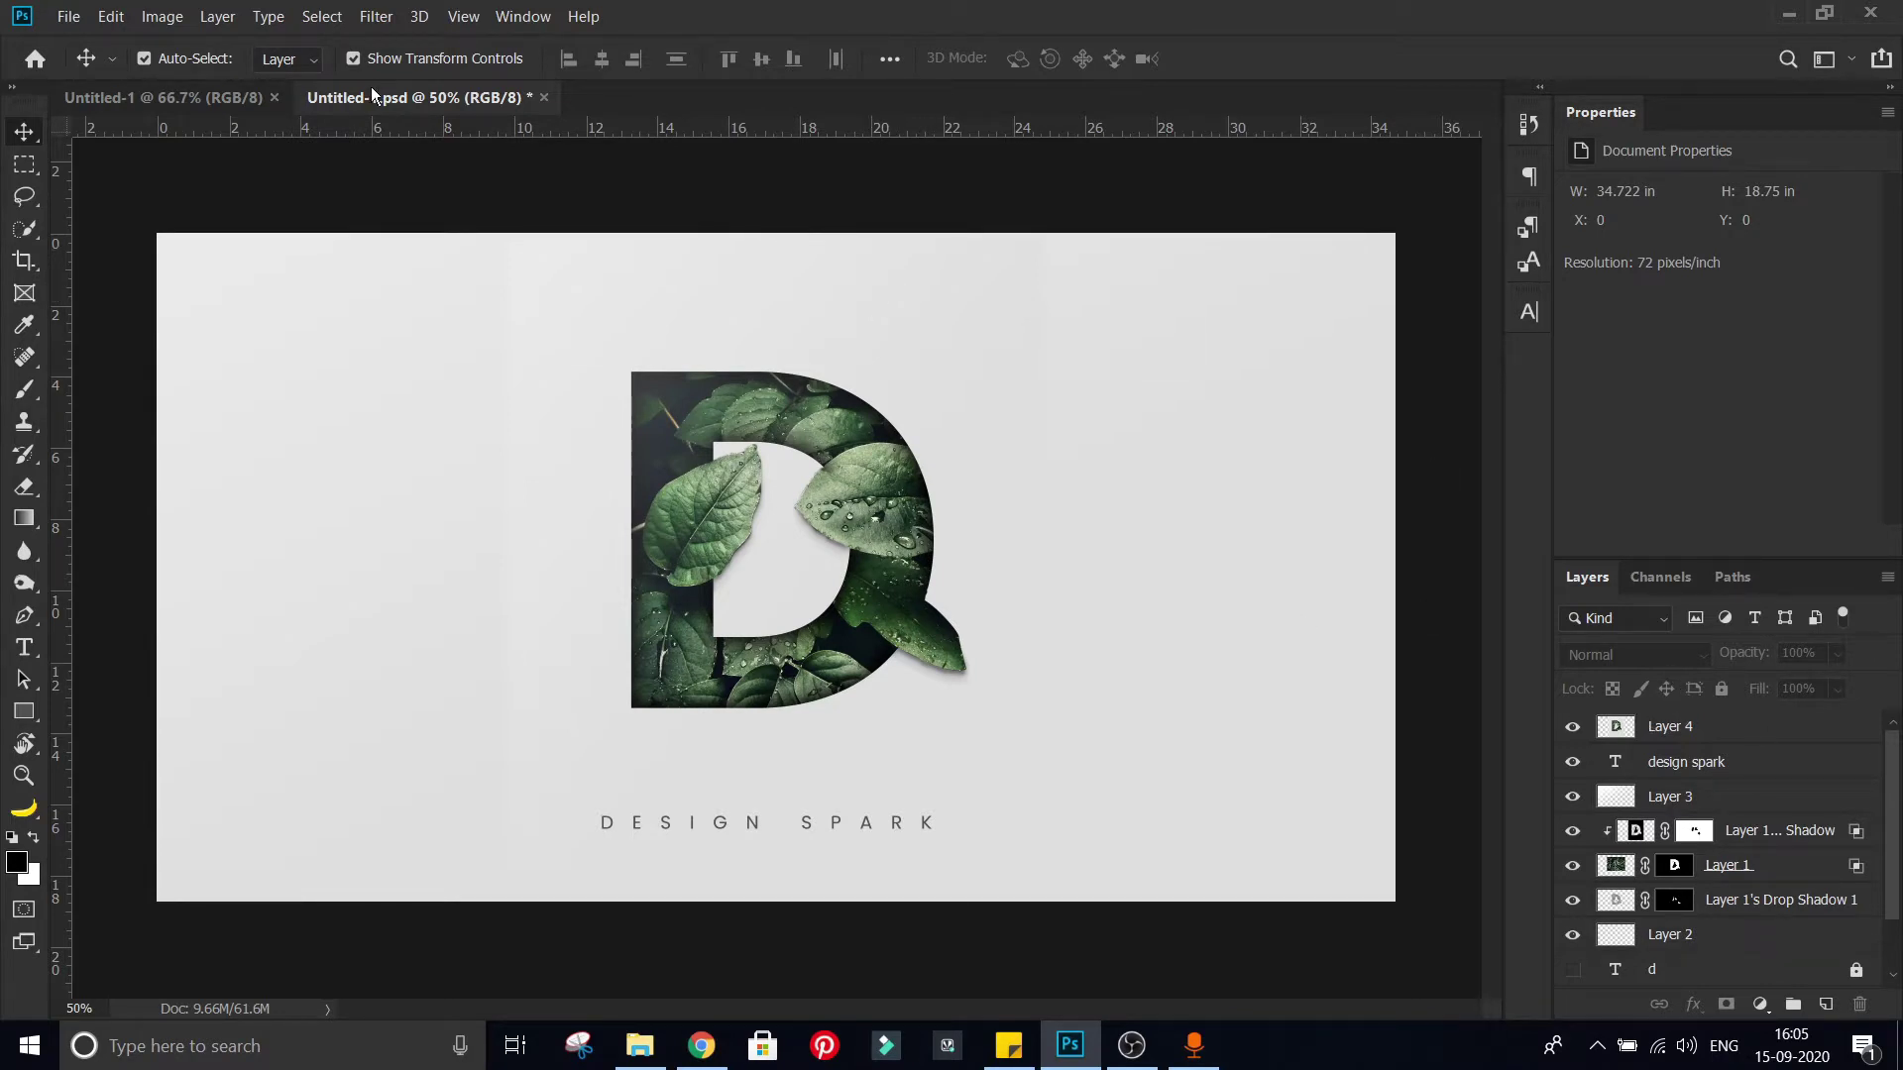
# Step: Create a new 1920 × 1080 pixel document at 72 pixels/inch, in RGB colour with a white background
pyautogui.click(71, 16)
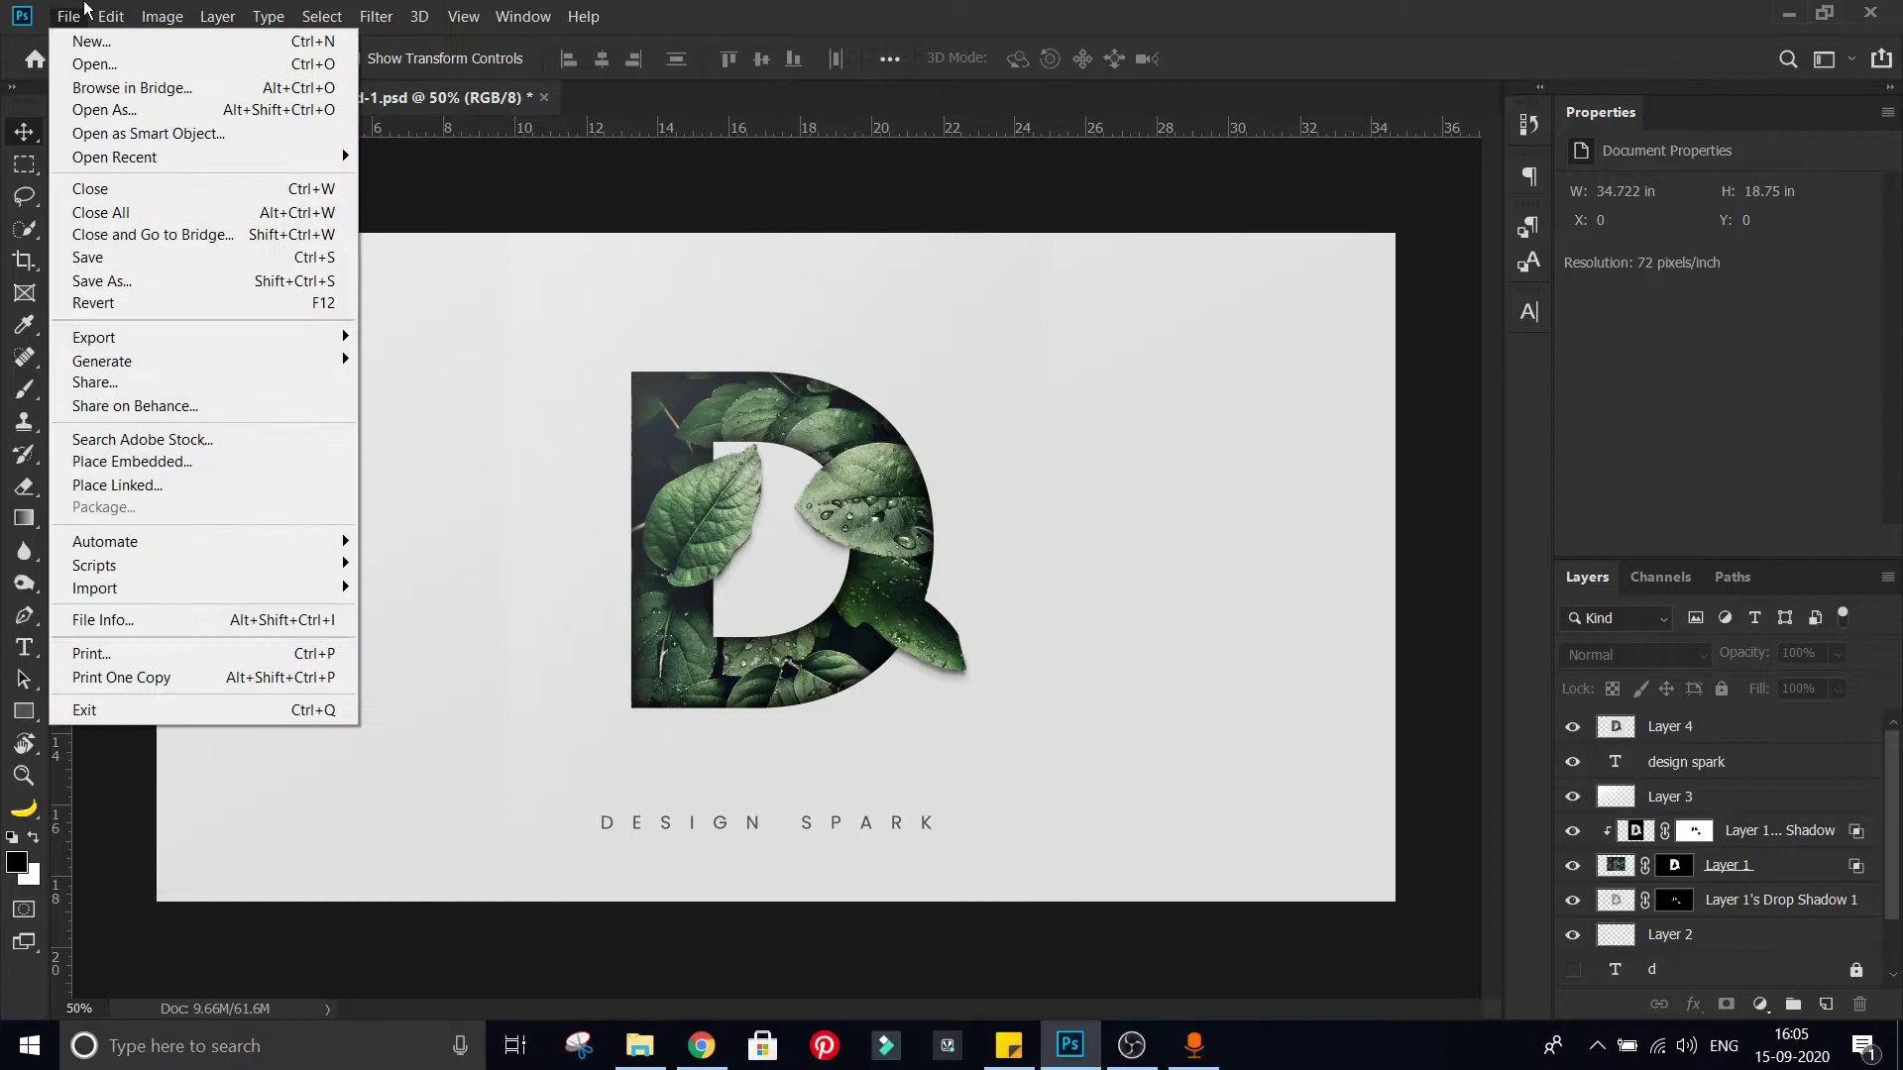
pyautogui.click(88, 41)
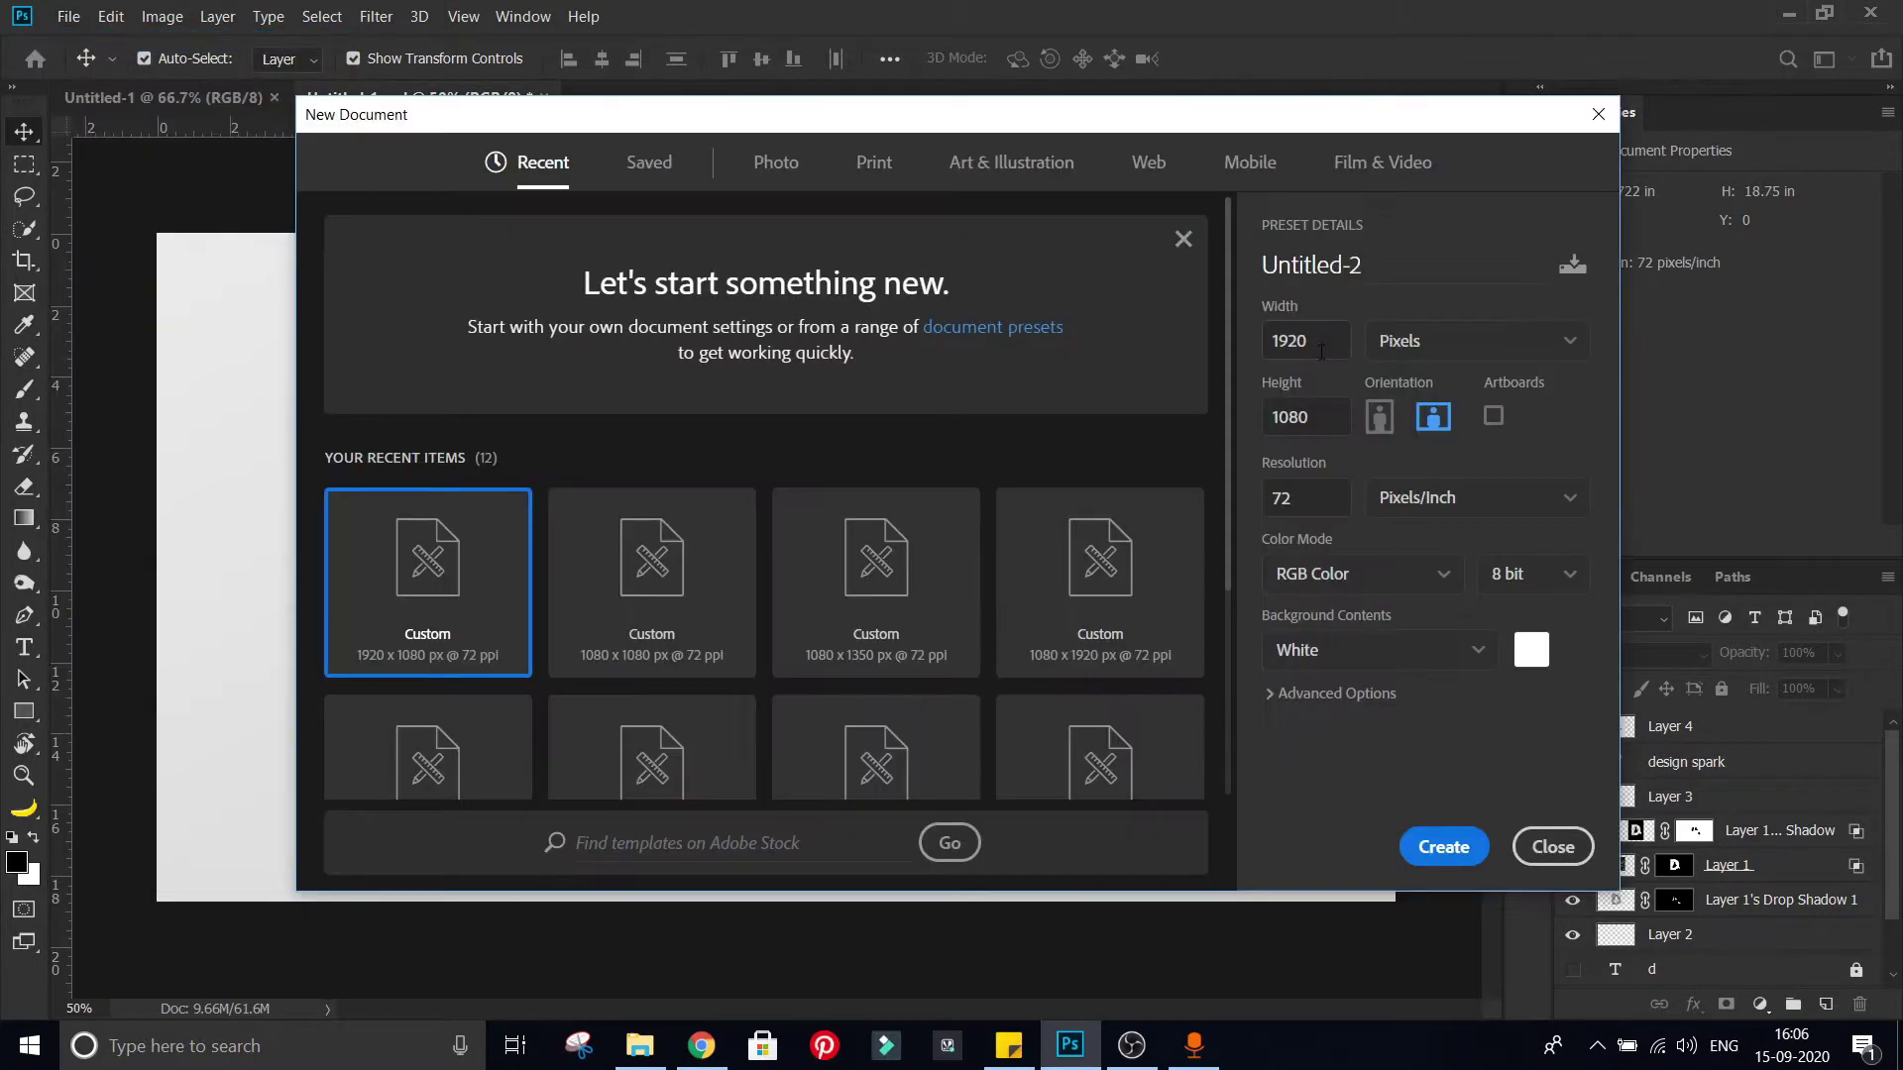
pyautogui.click(1445, 848)
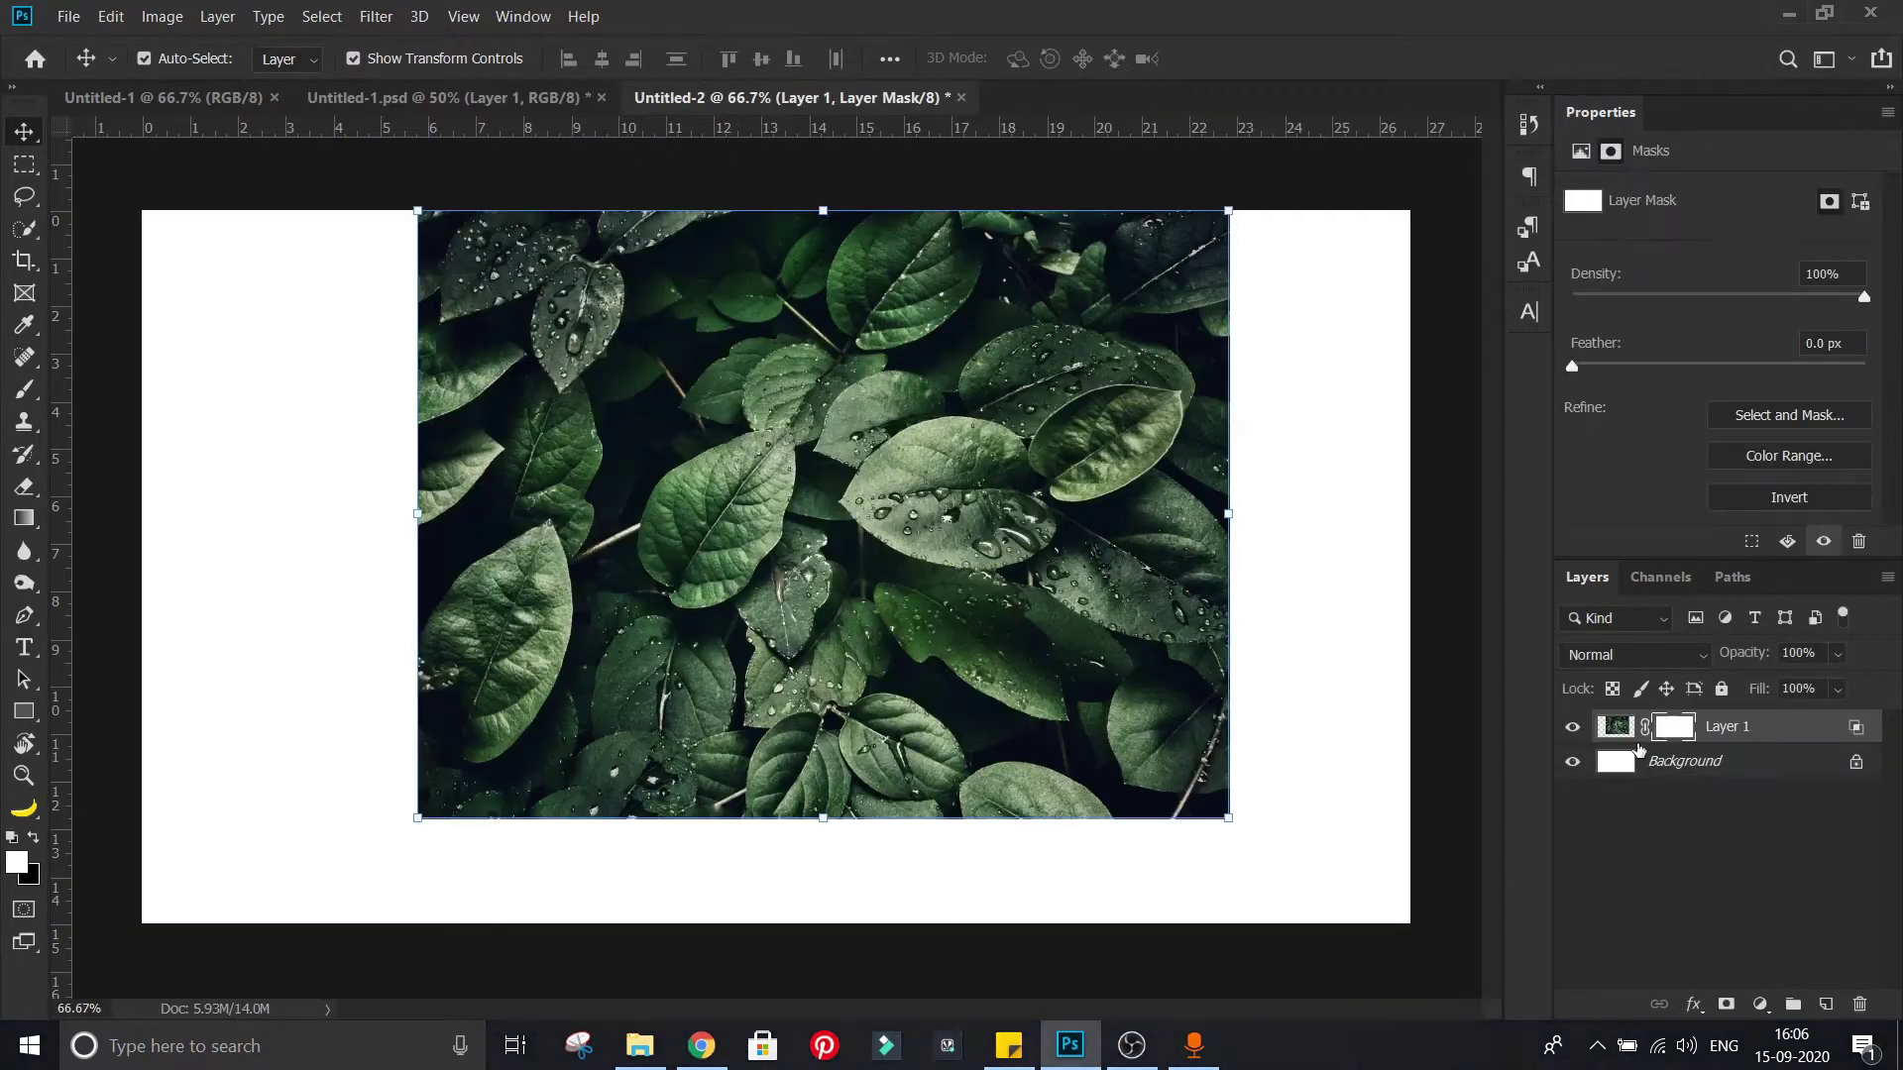
# Step: Move the leaf photo to the centre of the canvas and hide its layer
pyautogui.moveTo(1011, 566); pyautogui.dragTo(955, 630)
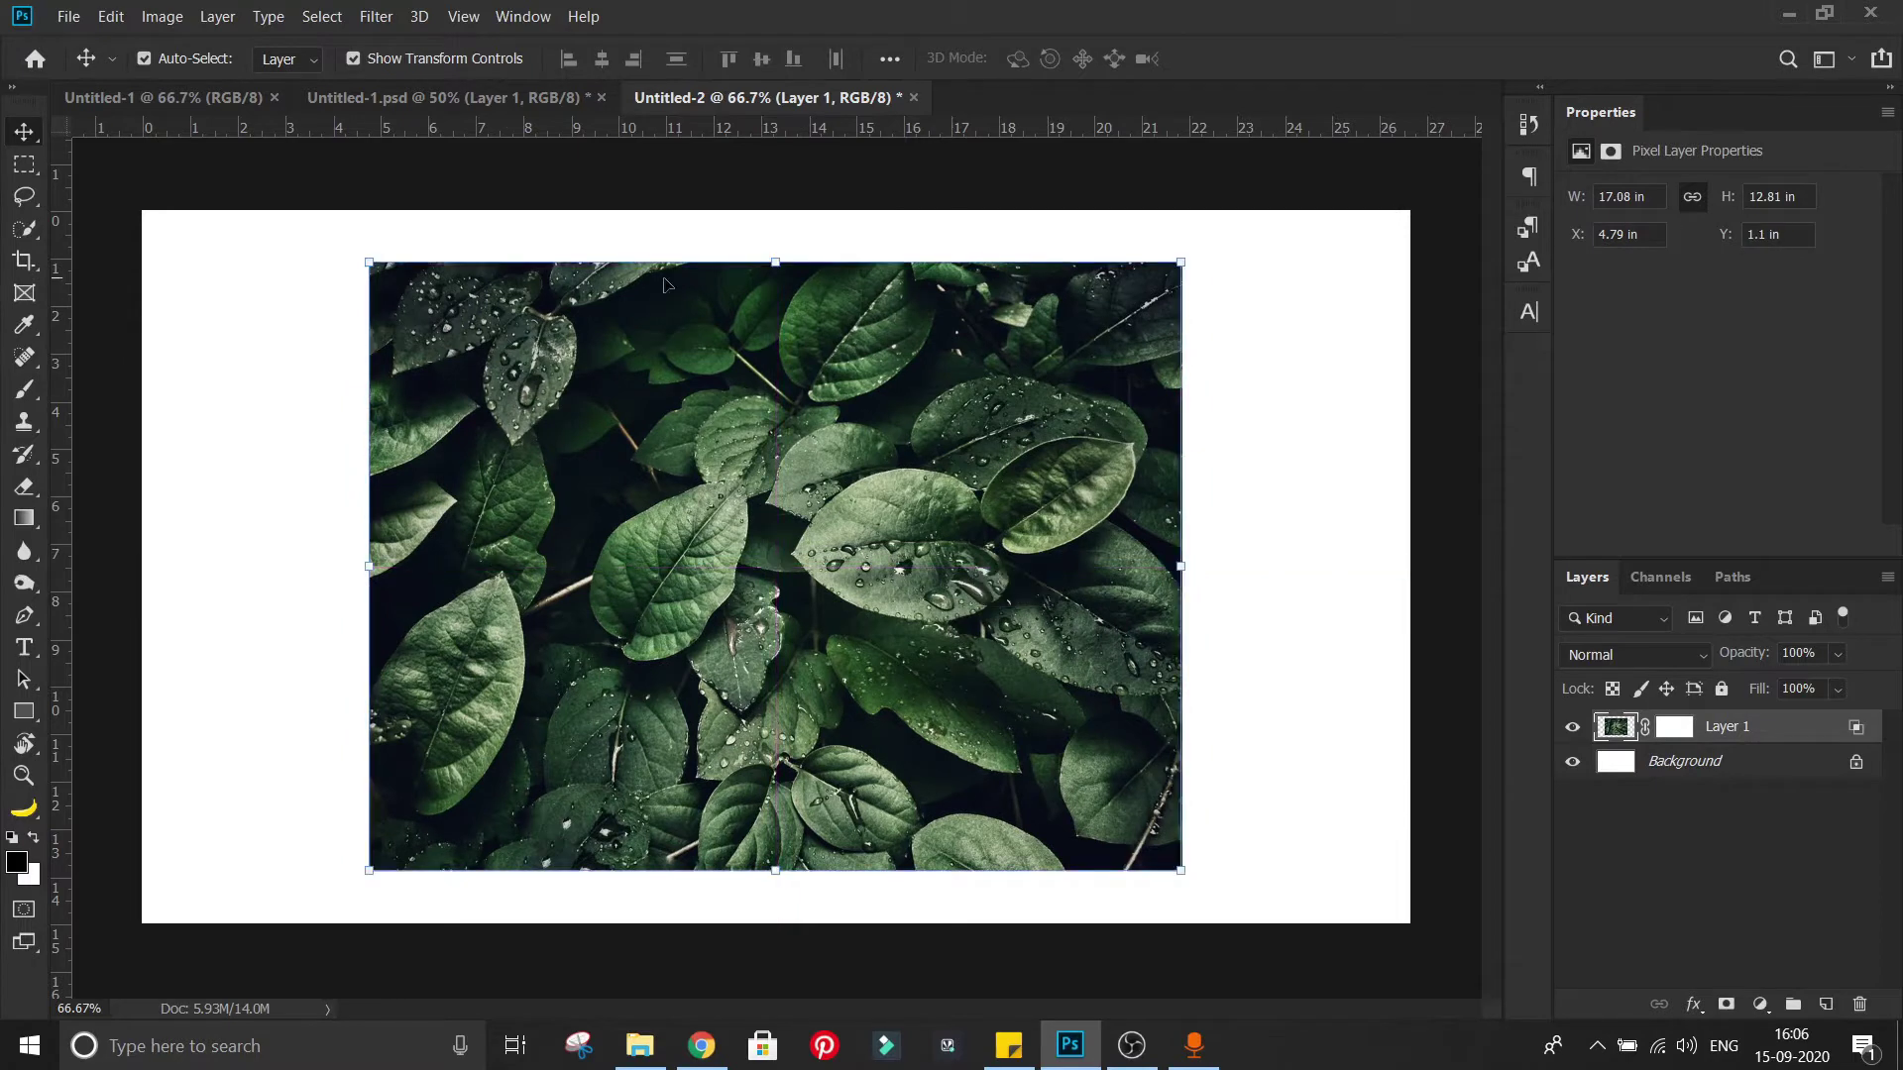
pyautogui.click(1575, 728)
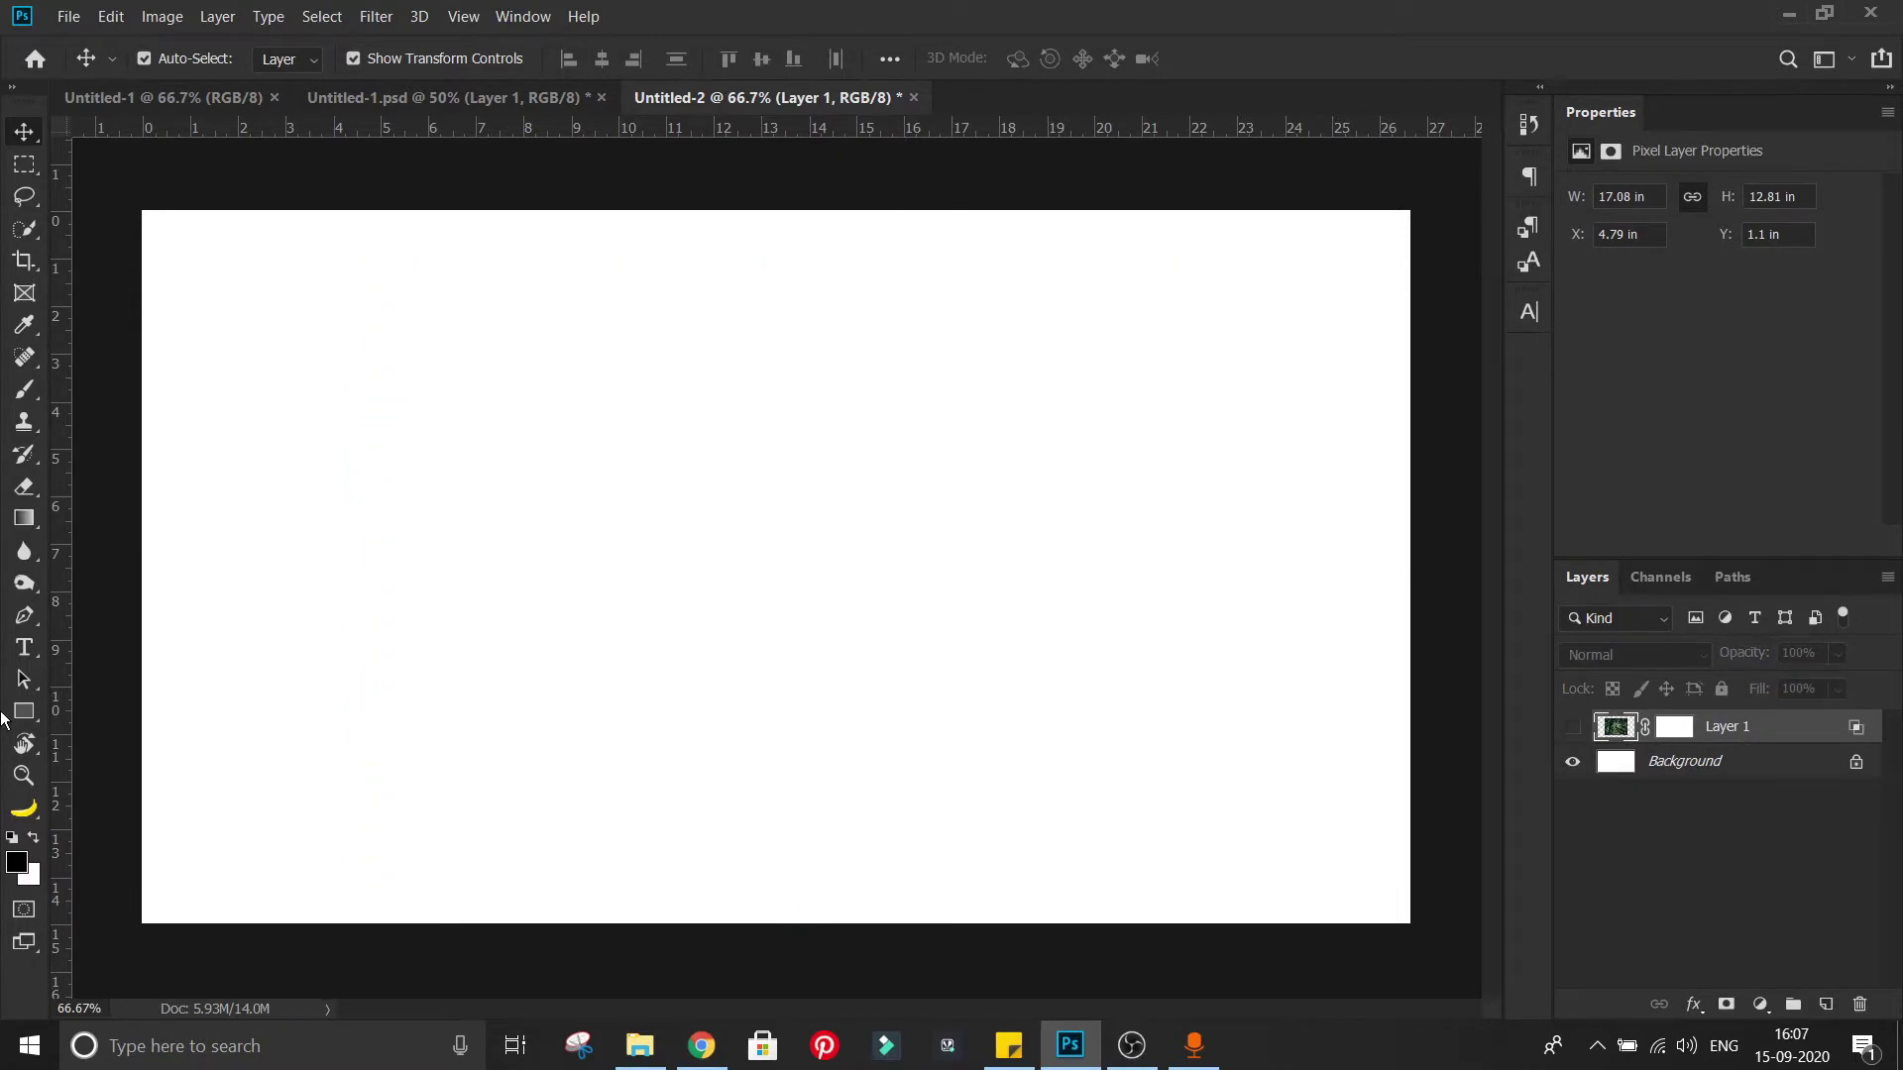
# Step: Add a black letter D in Poppins Bold, enlarge it to about 890 pt and centre it on the canvas
pyautogui.press('t')
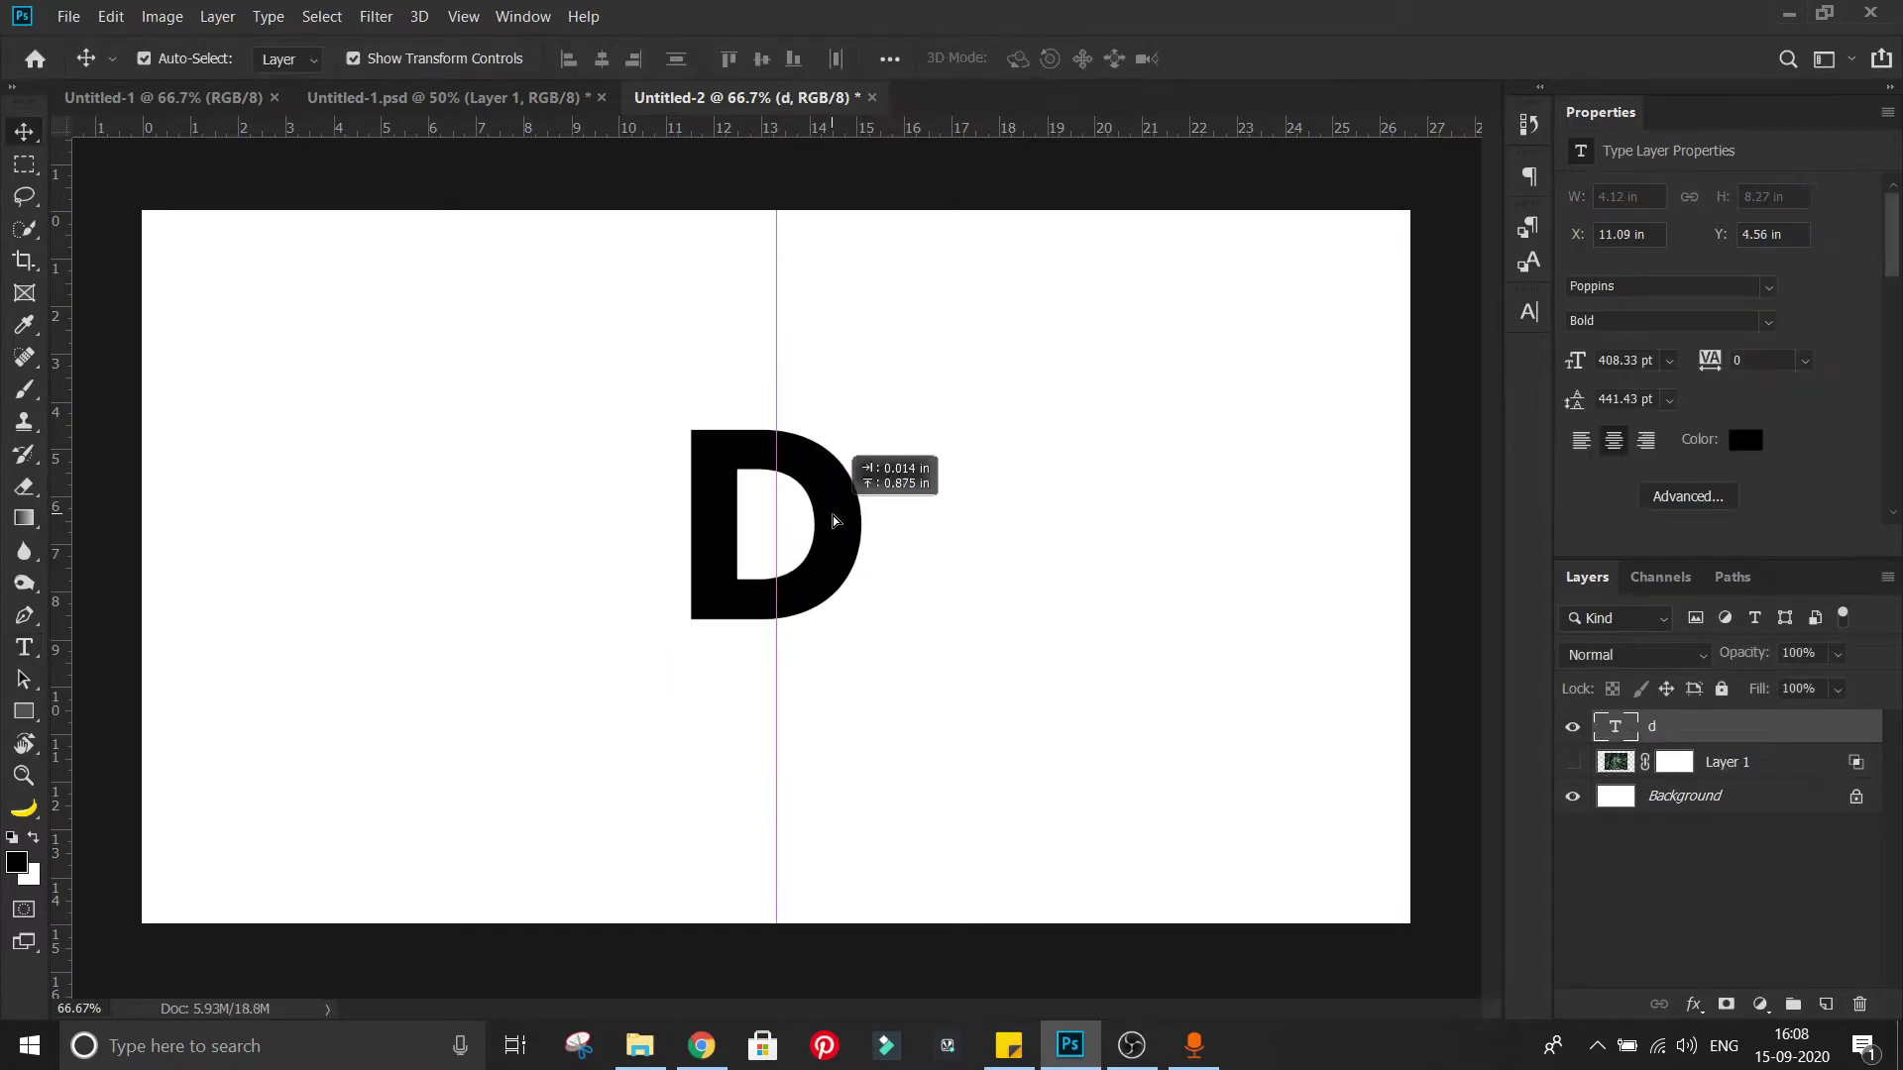
pyautogui.moveTo(828, 515); pyautogui.dragTo(836, 567)
pyautogui.moveTo(862, 471); pyautogui.dragTo(1108, 259)
pyautogui.doubleClick(910, 451)
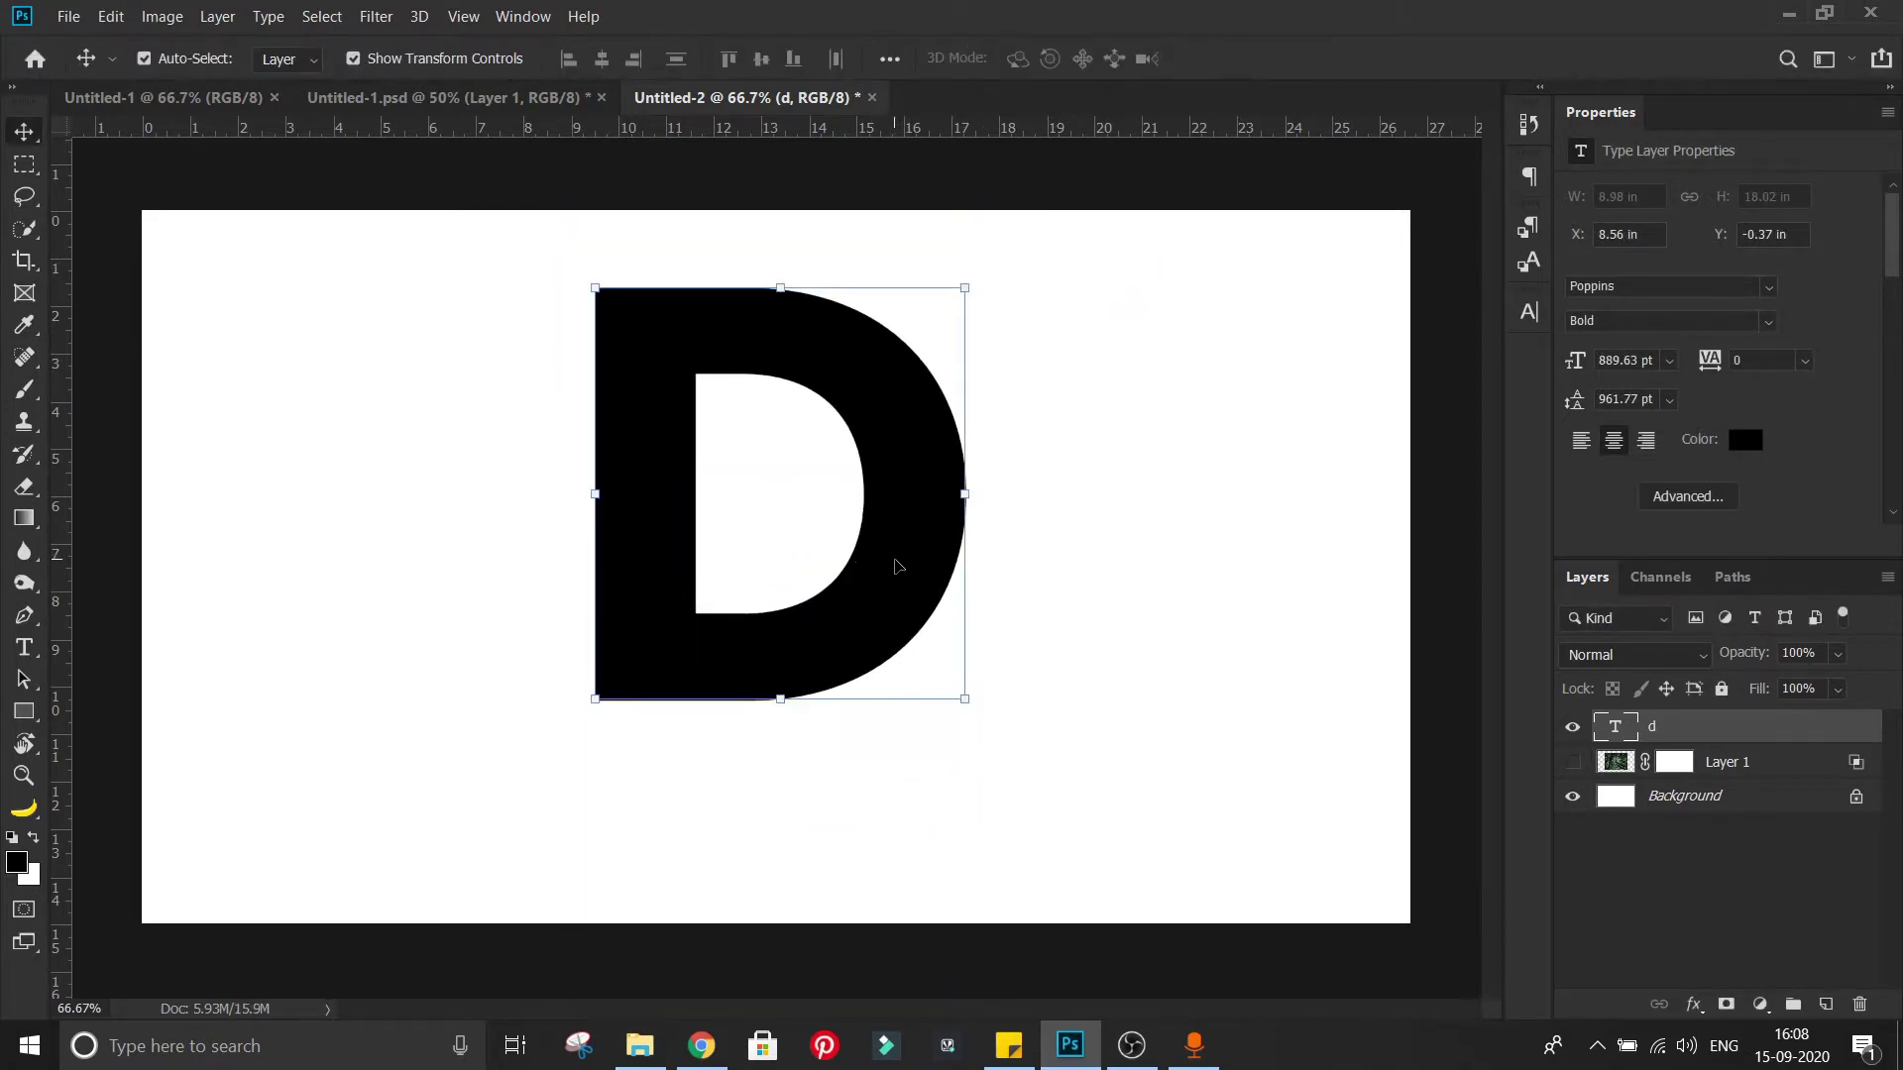
pyautogui.moveTo(897, 566); pyautogui.dragTo(885, 629)
pyautogui.click(1136, 656)
# Step: Place the leaf photo layer above the letter, show it, and mask it to the outline of the D
pyautogui.click(1617, 725)
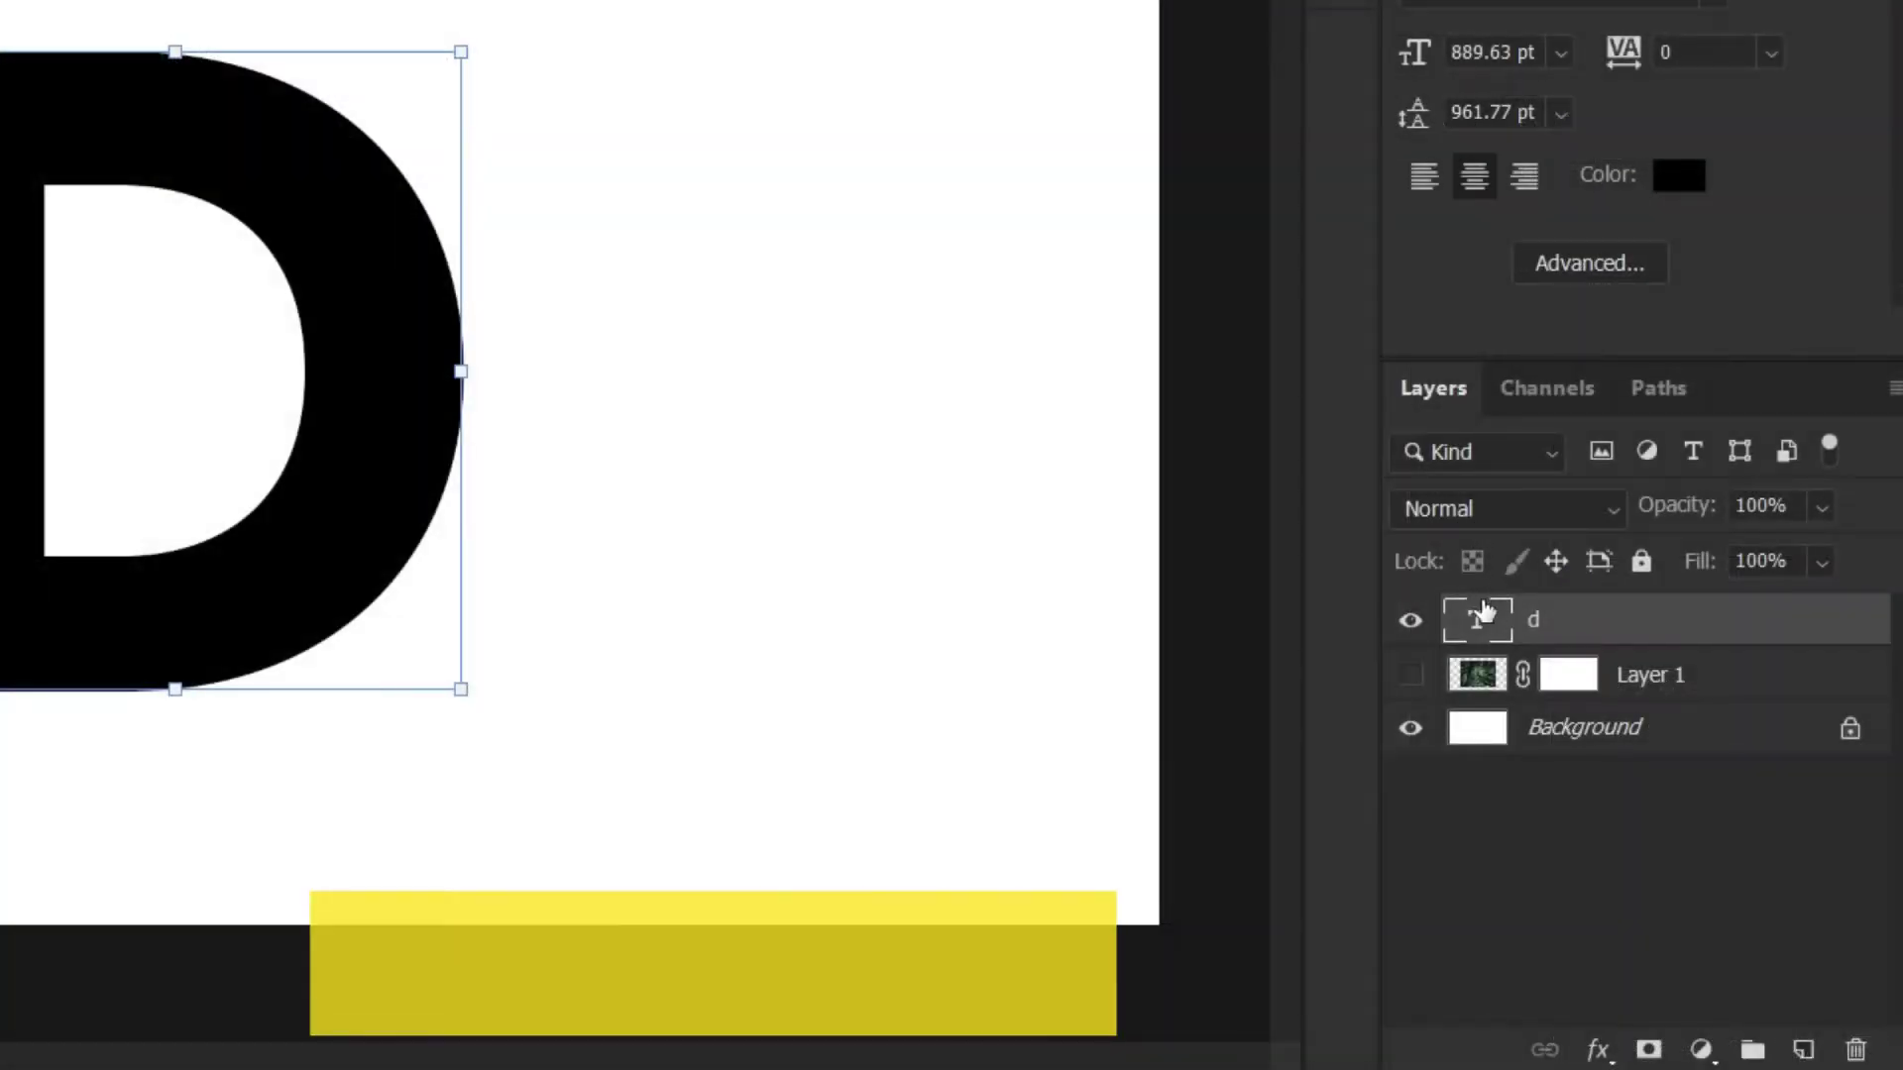
pyautogui.keyDown('ctrl'); pyautogui.click(1480, 619); pyautogui.keyUp('ctrl')
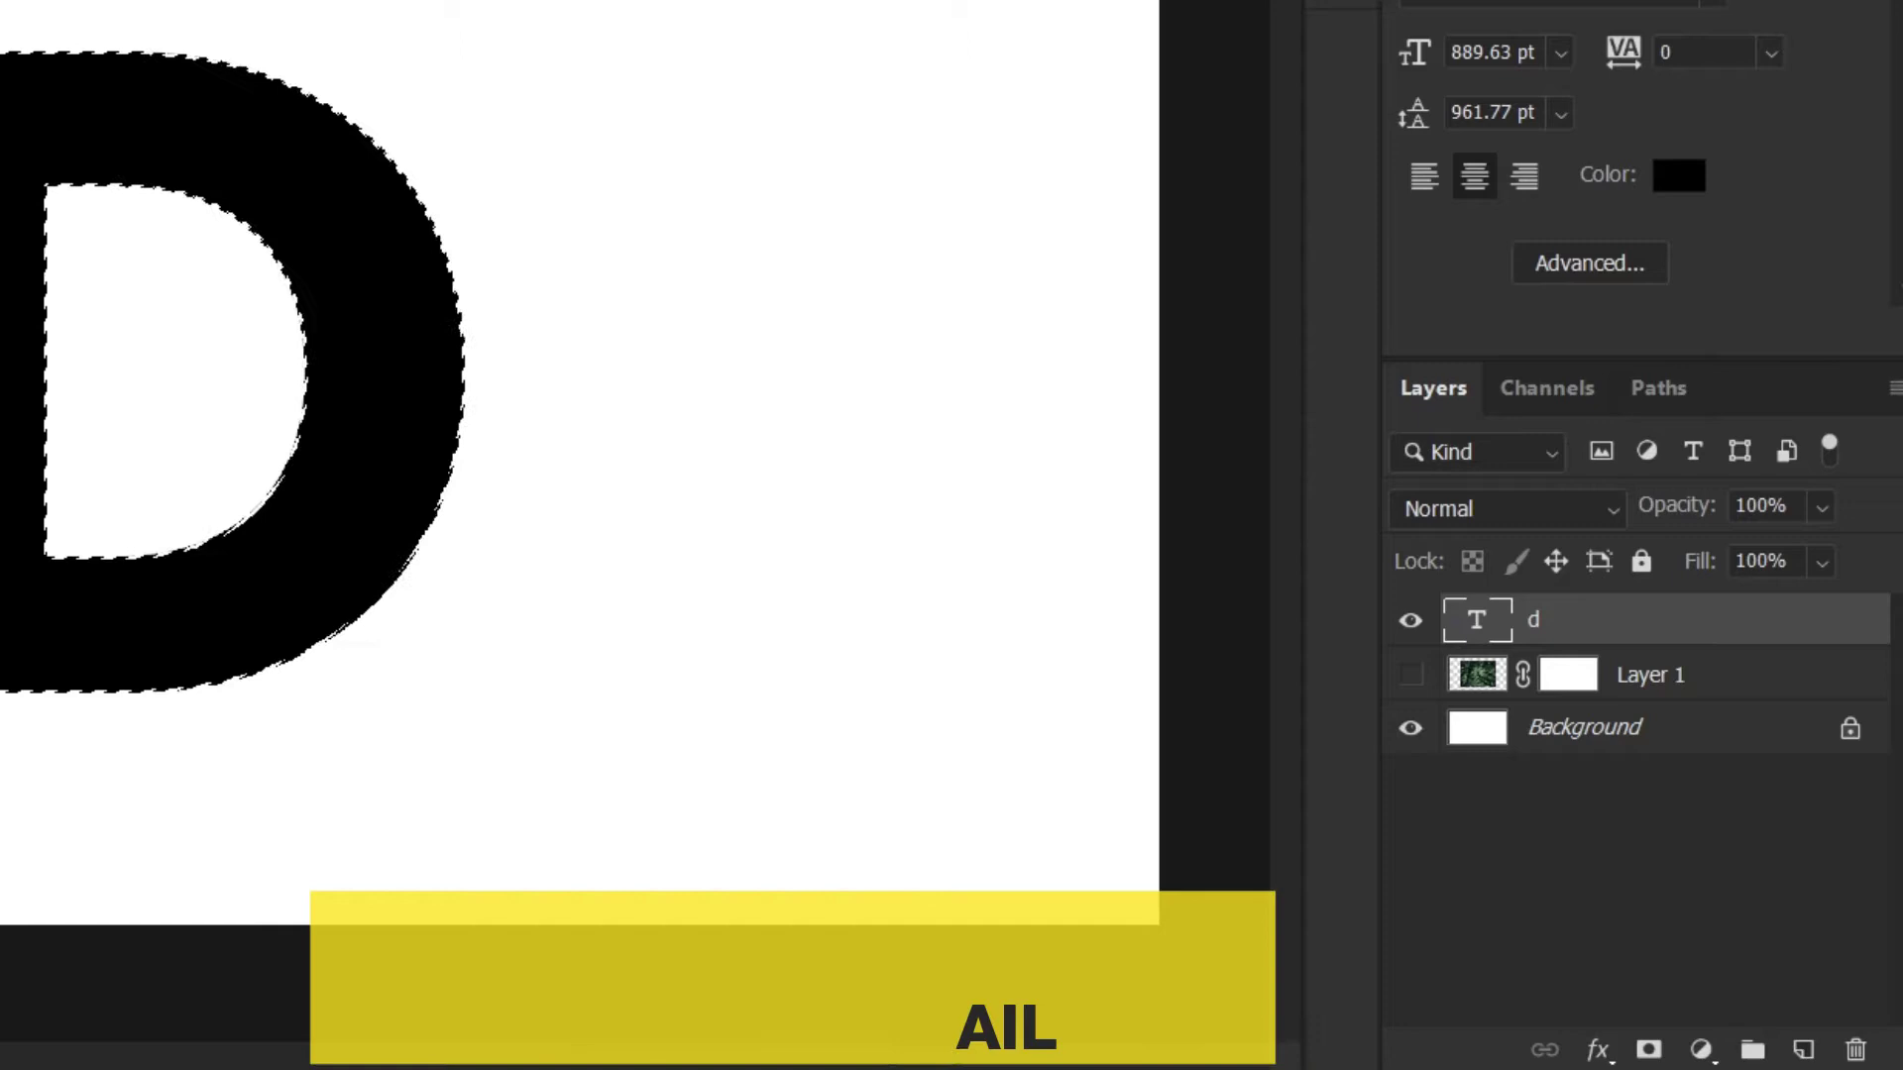
pyautogui.click(1739, 697)
pyautogui.moveTo(1739, 696); pyautogui.dragTo(1733, 615)
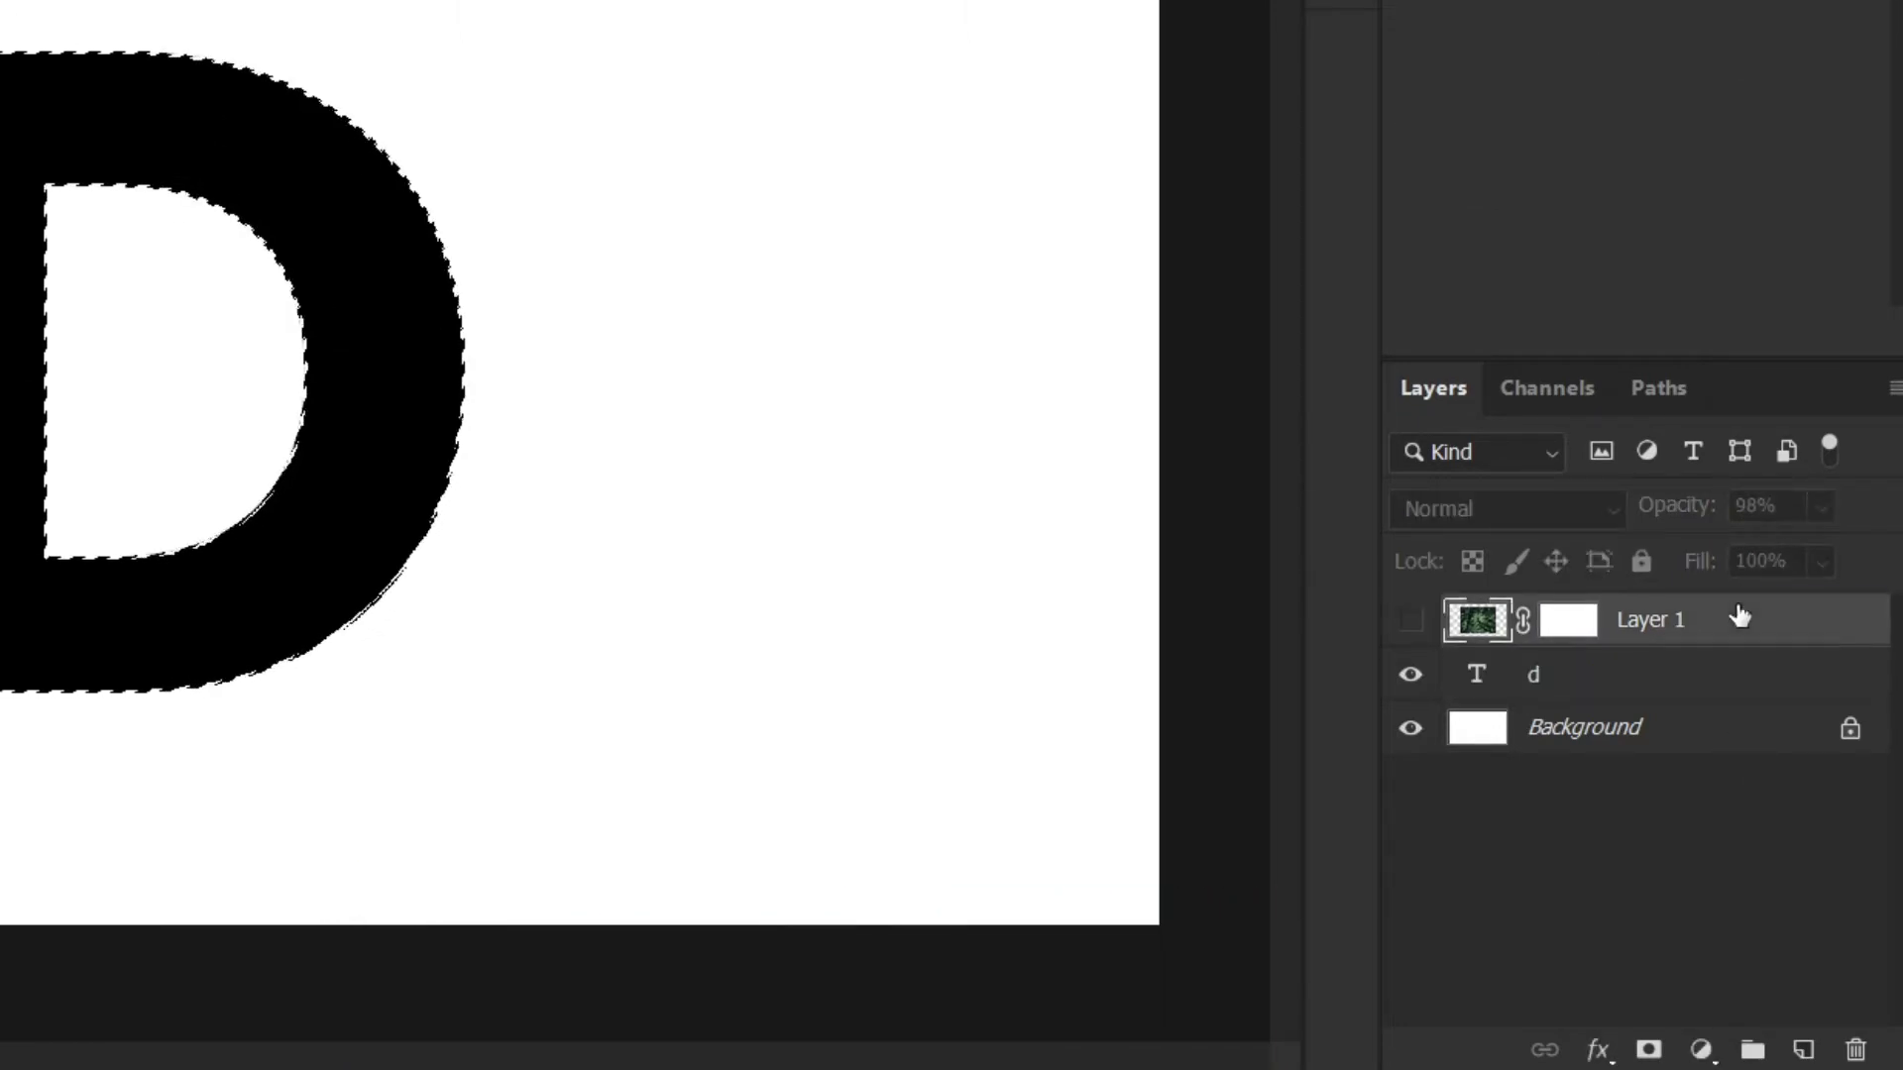
pyautogui.click(1411, 620)
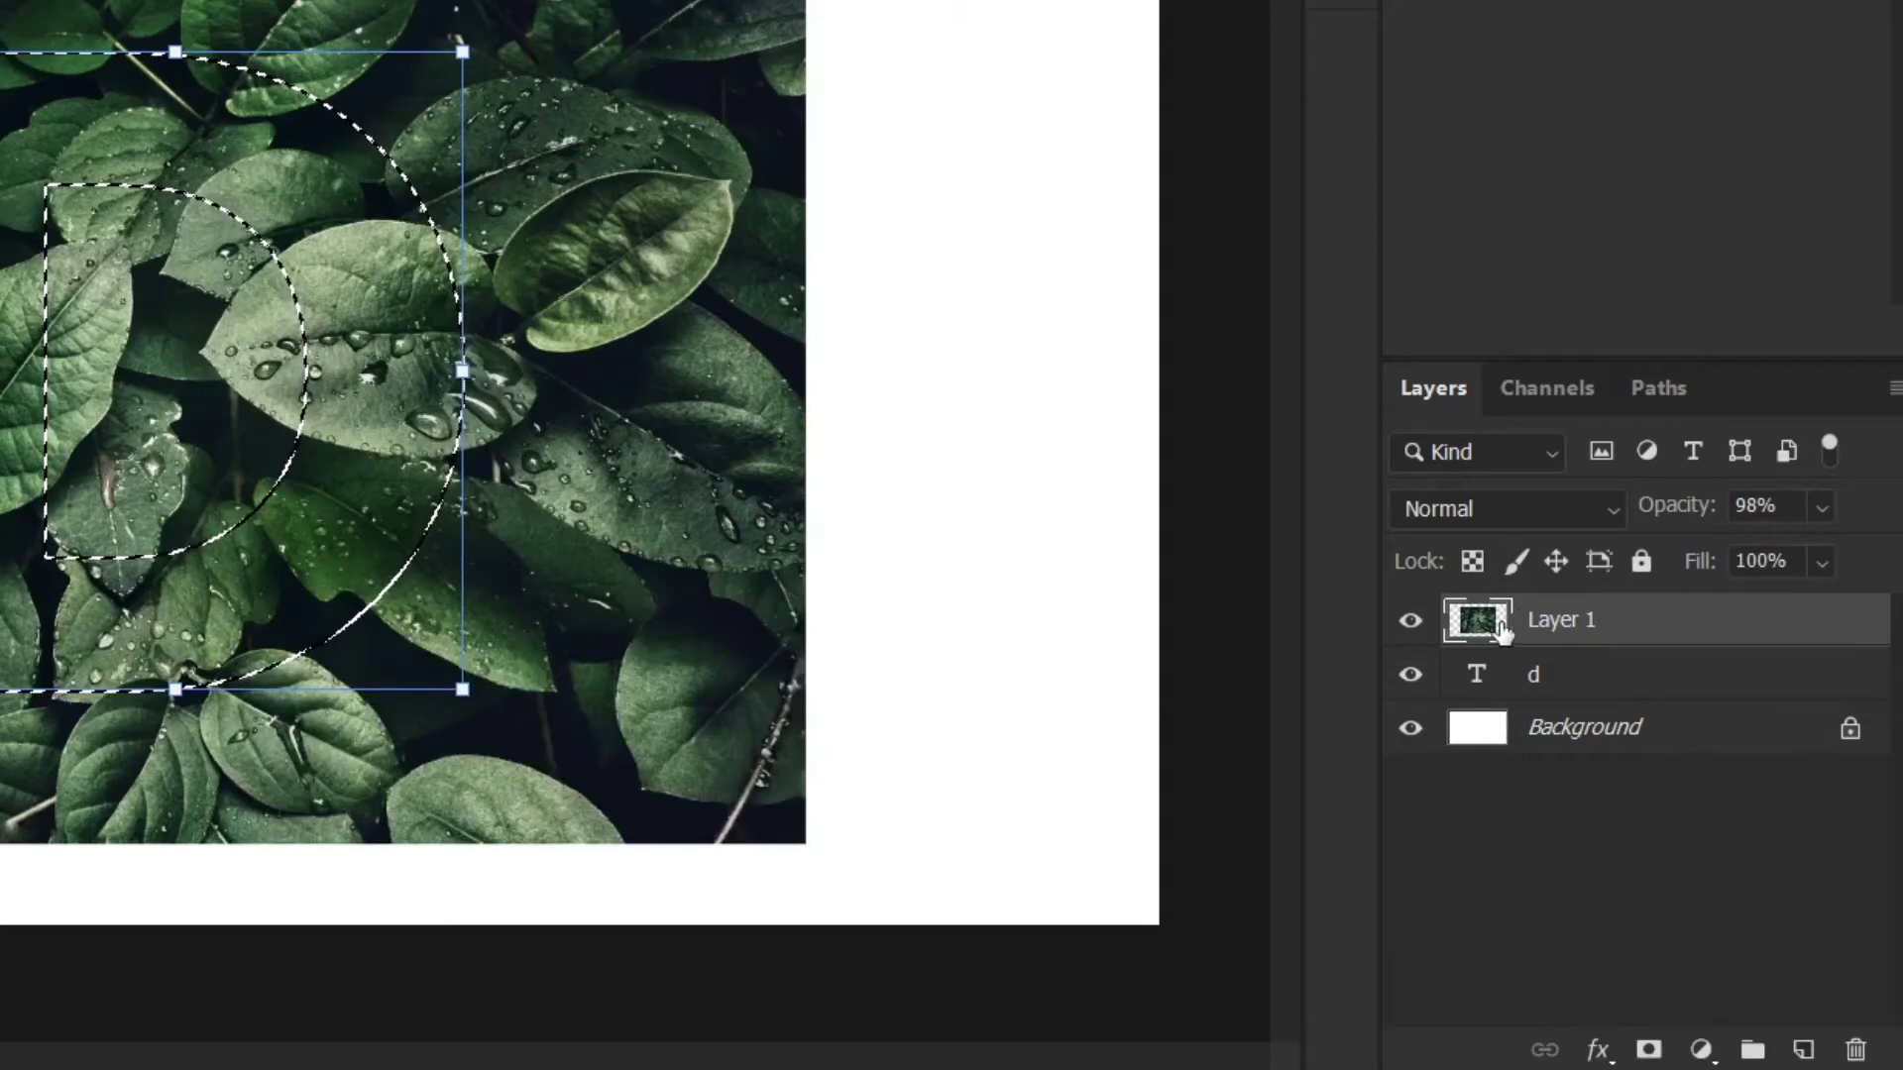
pyautogui.click(1648, 1050)
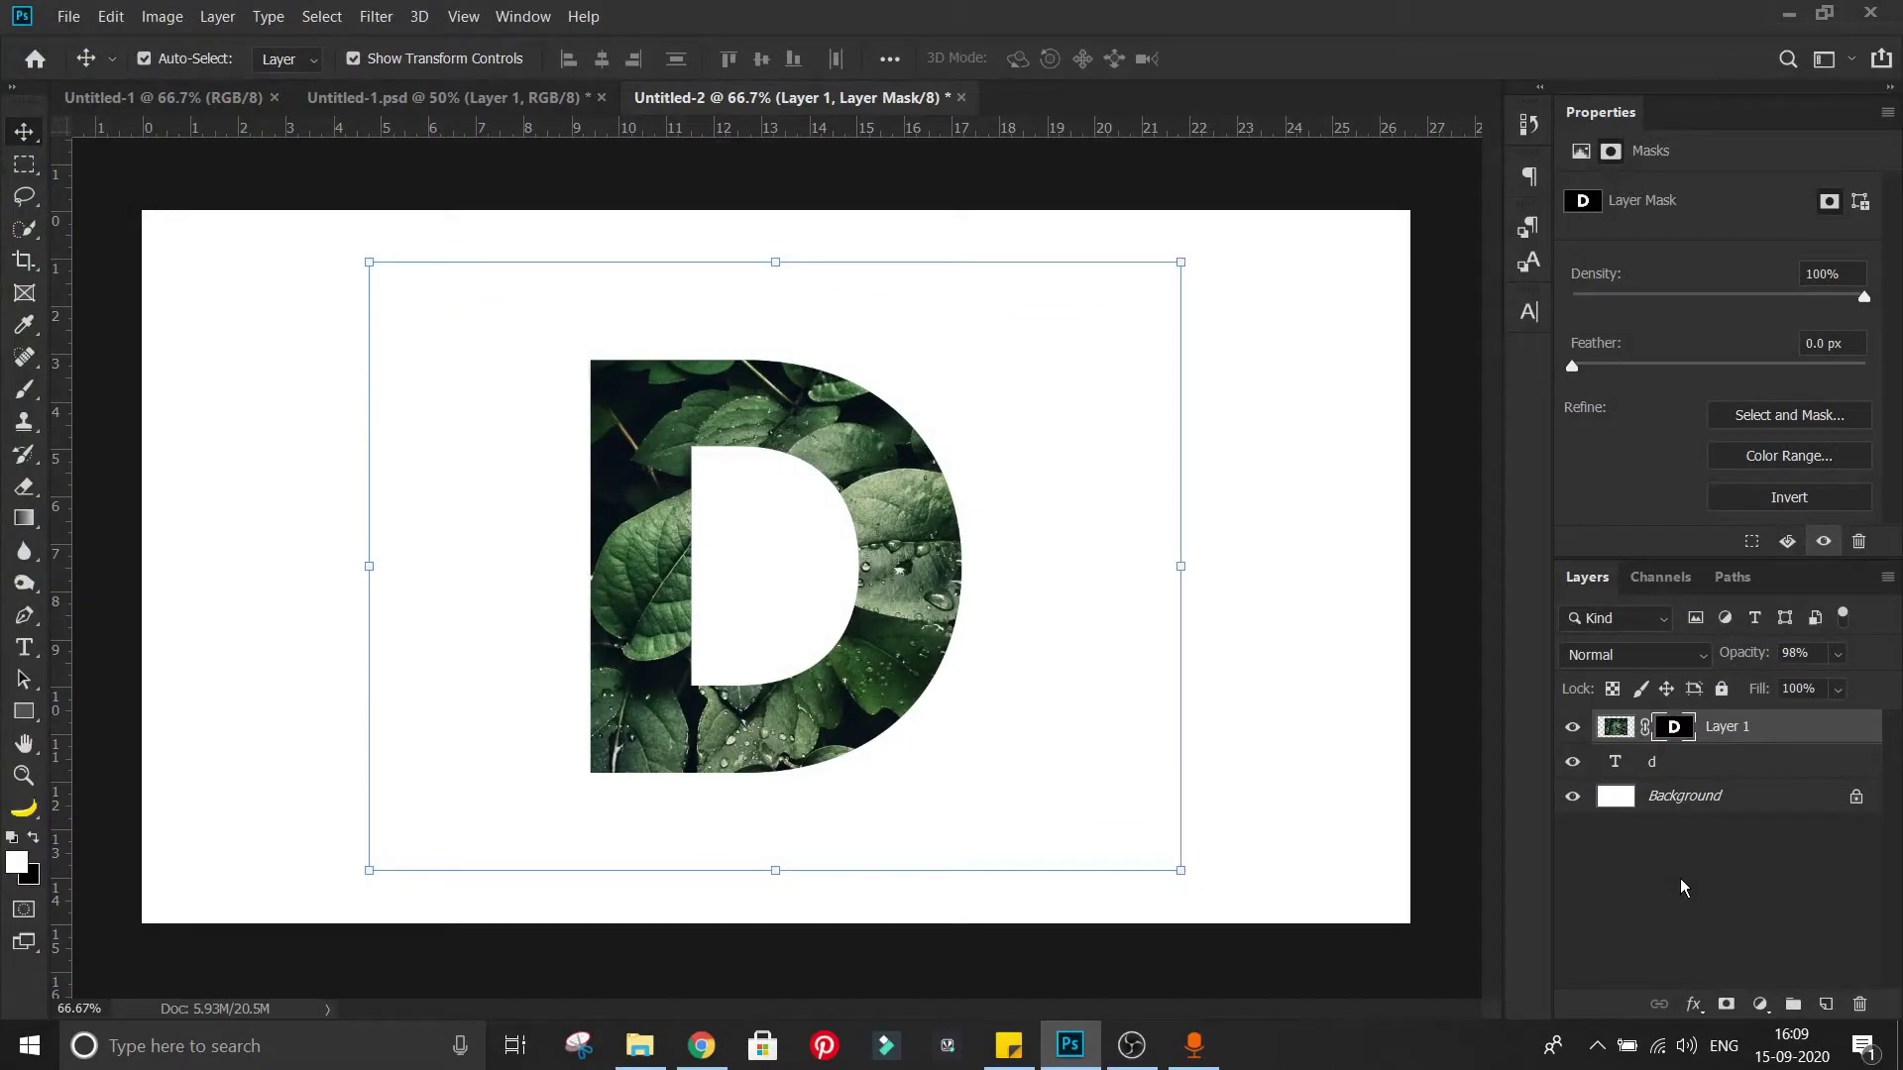
pyautogui.click(1579, 869)
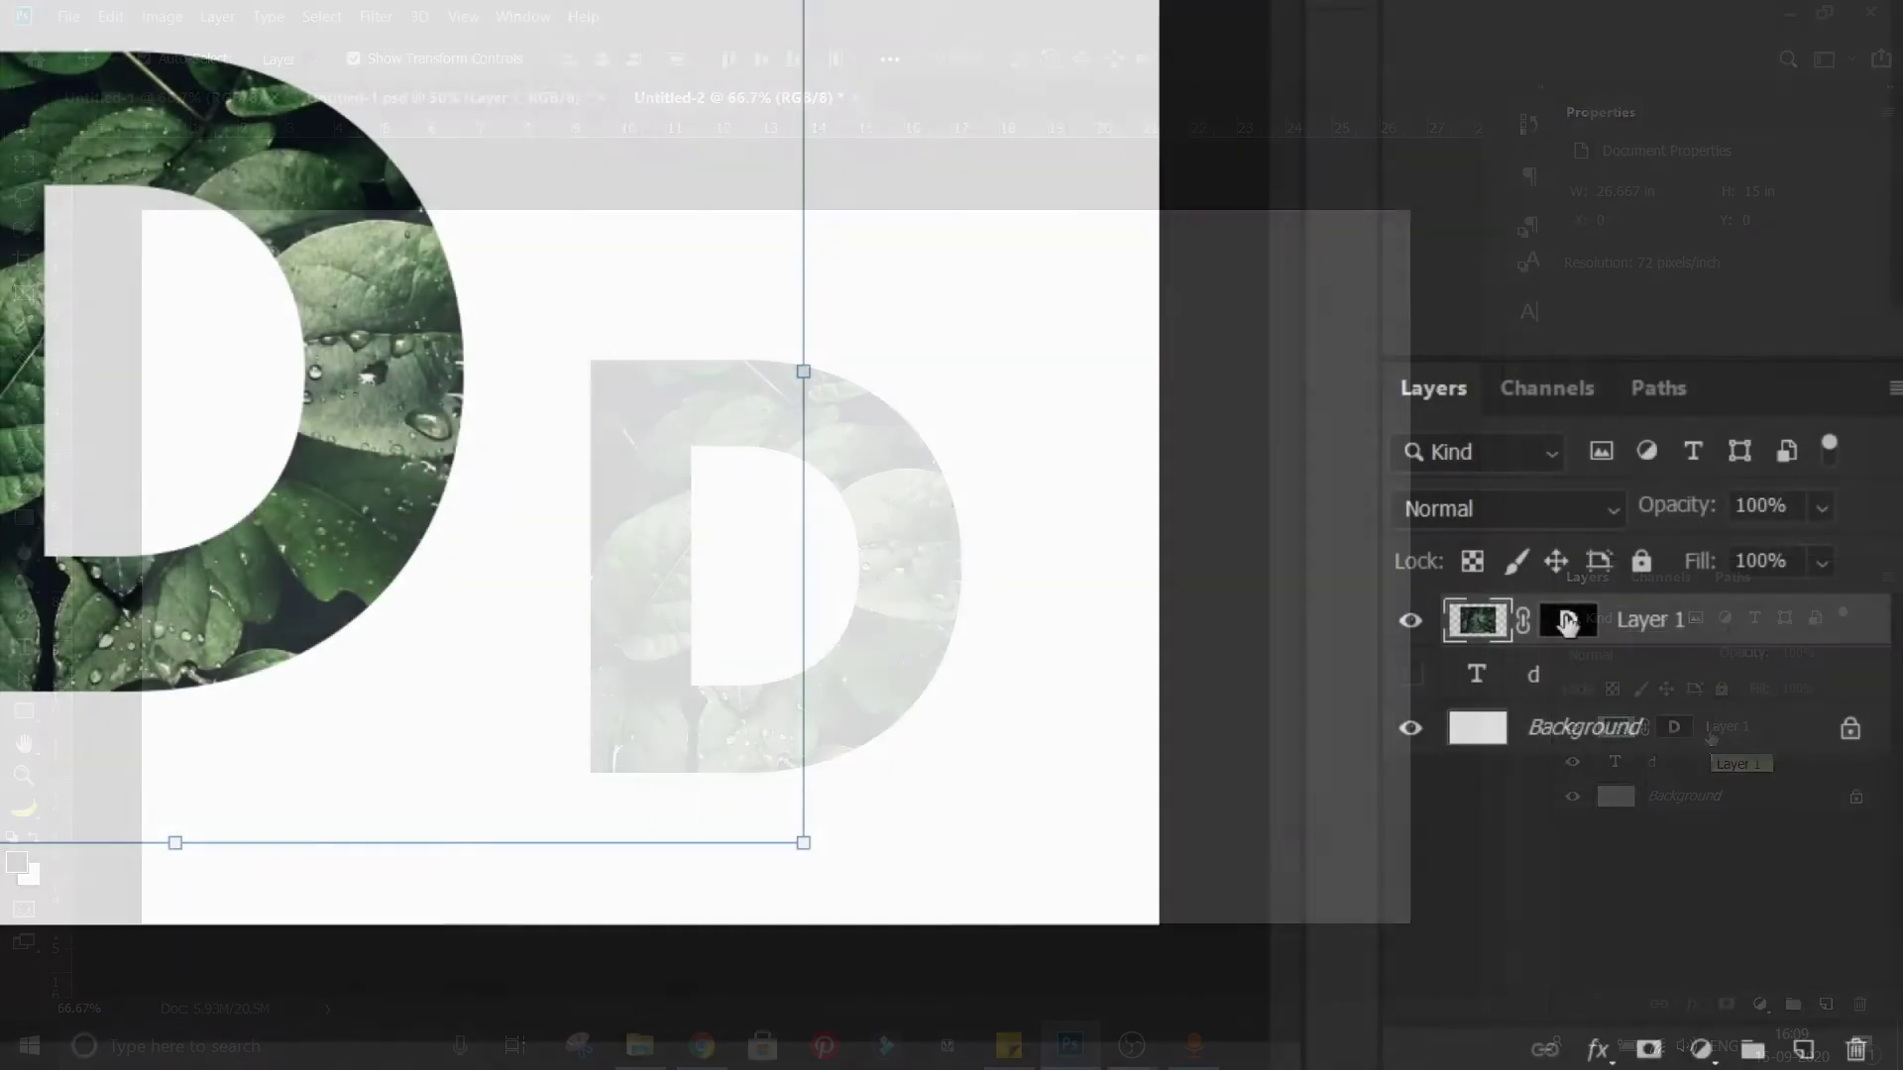
# Step: Disable the leaf photo's layer mask and reduce the layer's opacity to 79% so the D shows through
pyautogui.rightClick(1675, 729)
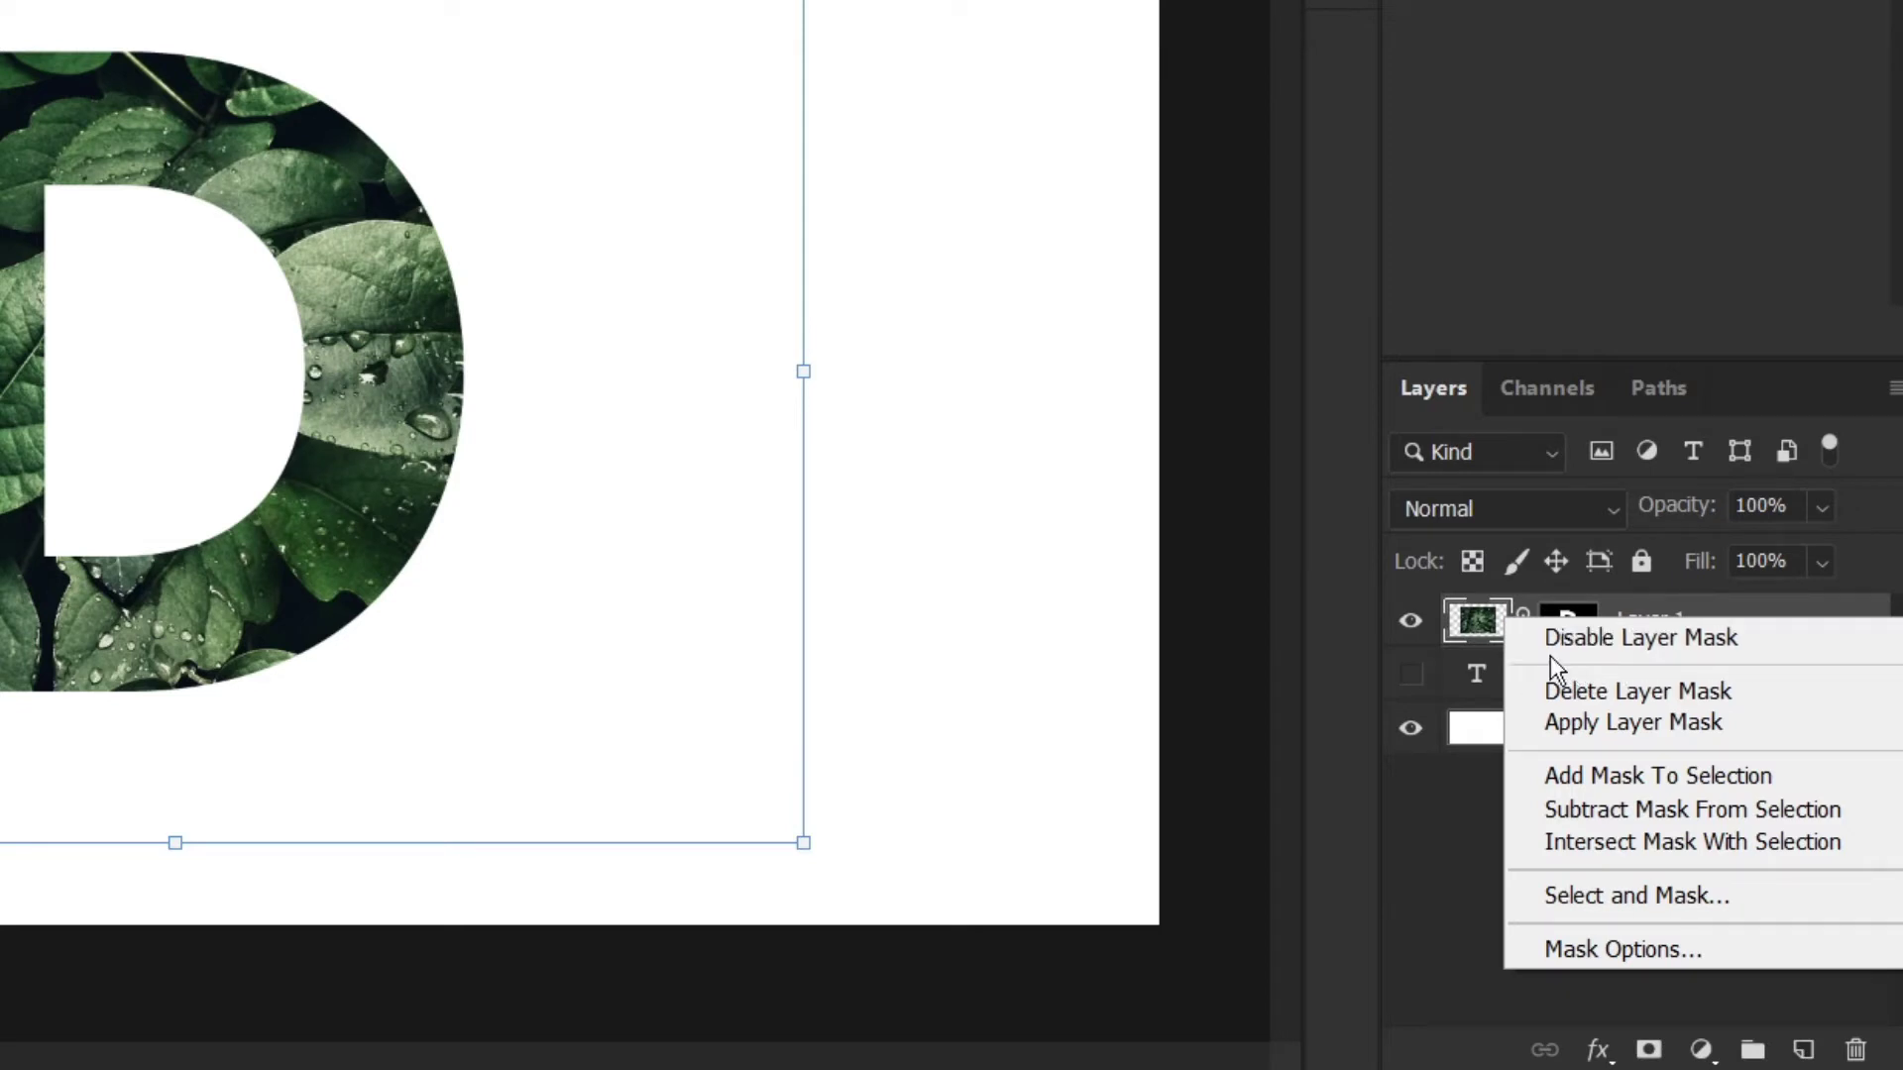
pyautogui.click(1698, 637)
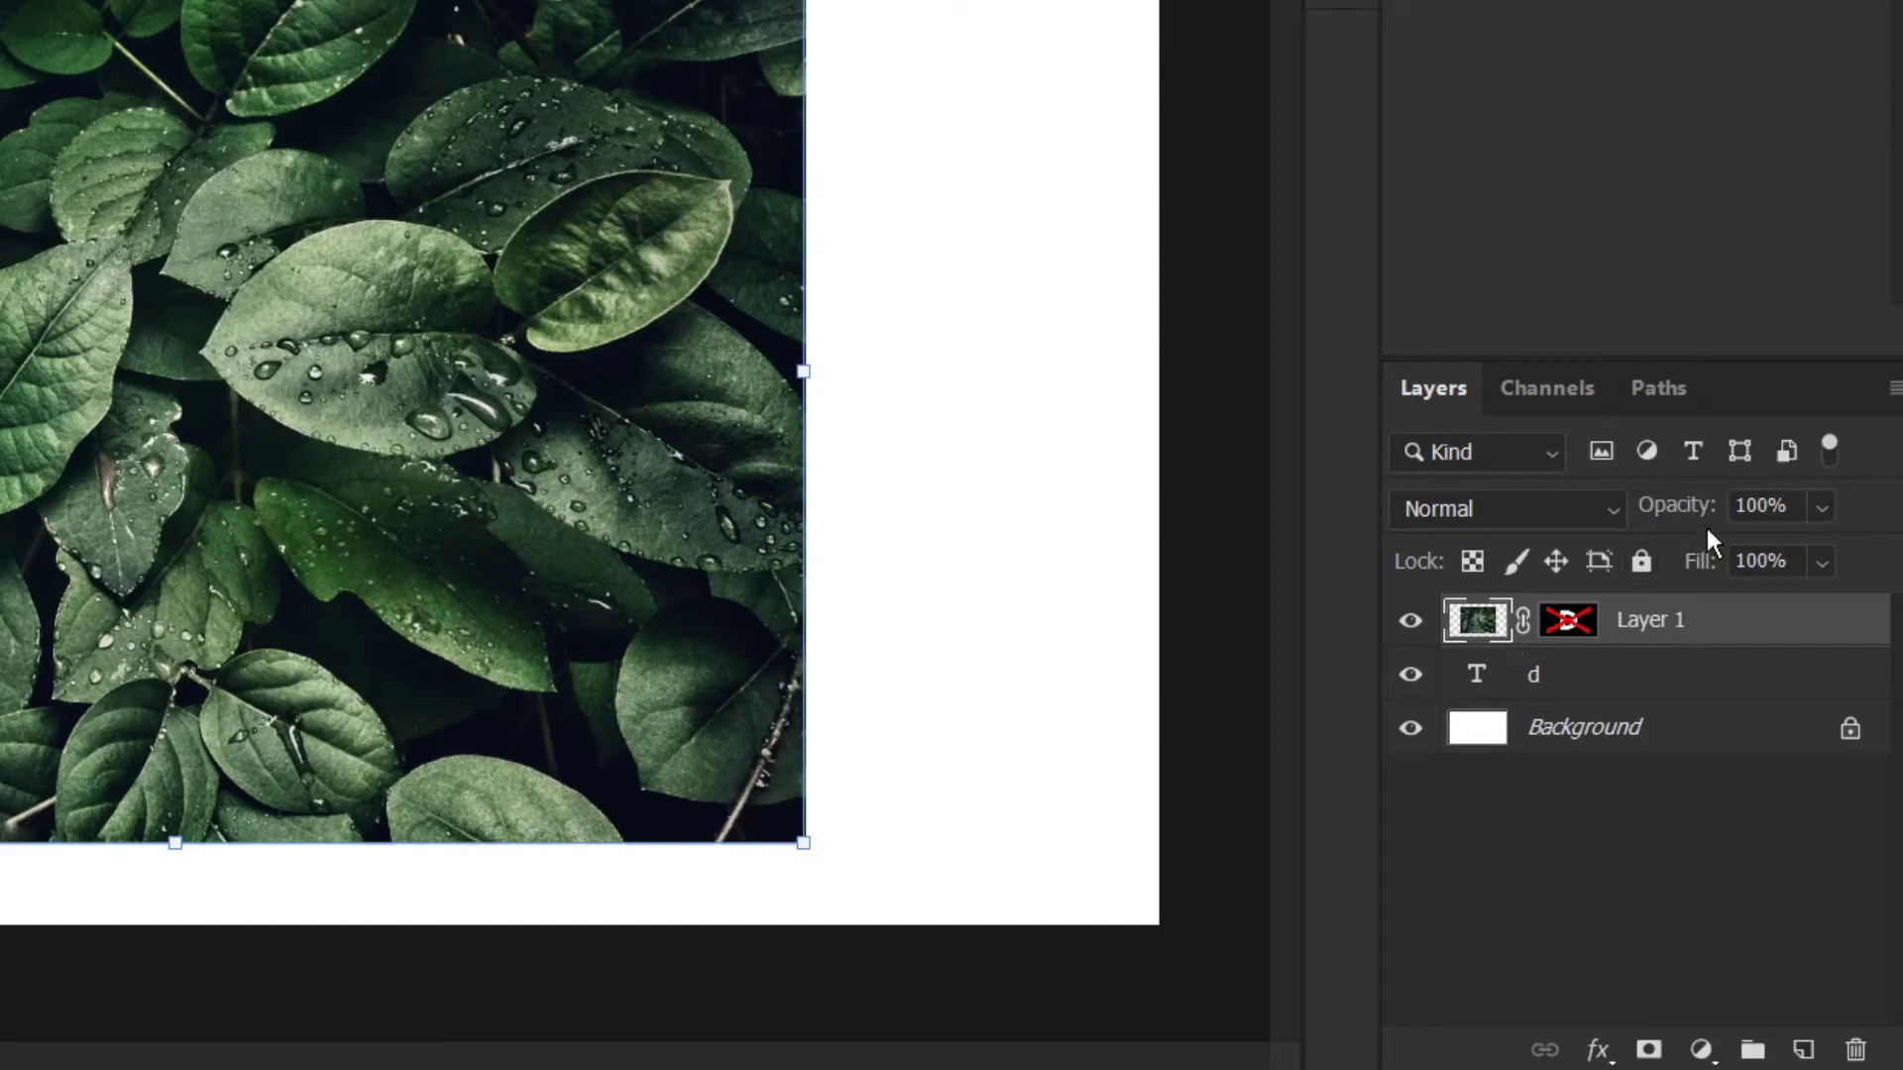
pyautogui.moveTo(1697, 508); pyautogui.dragTo(1627, 476)
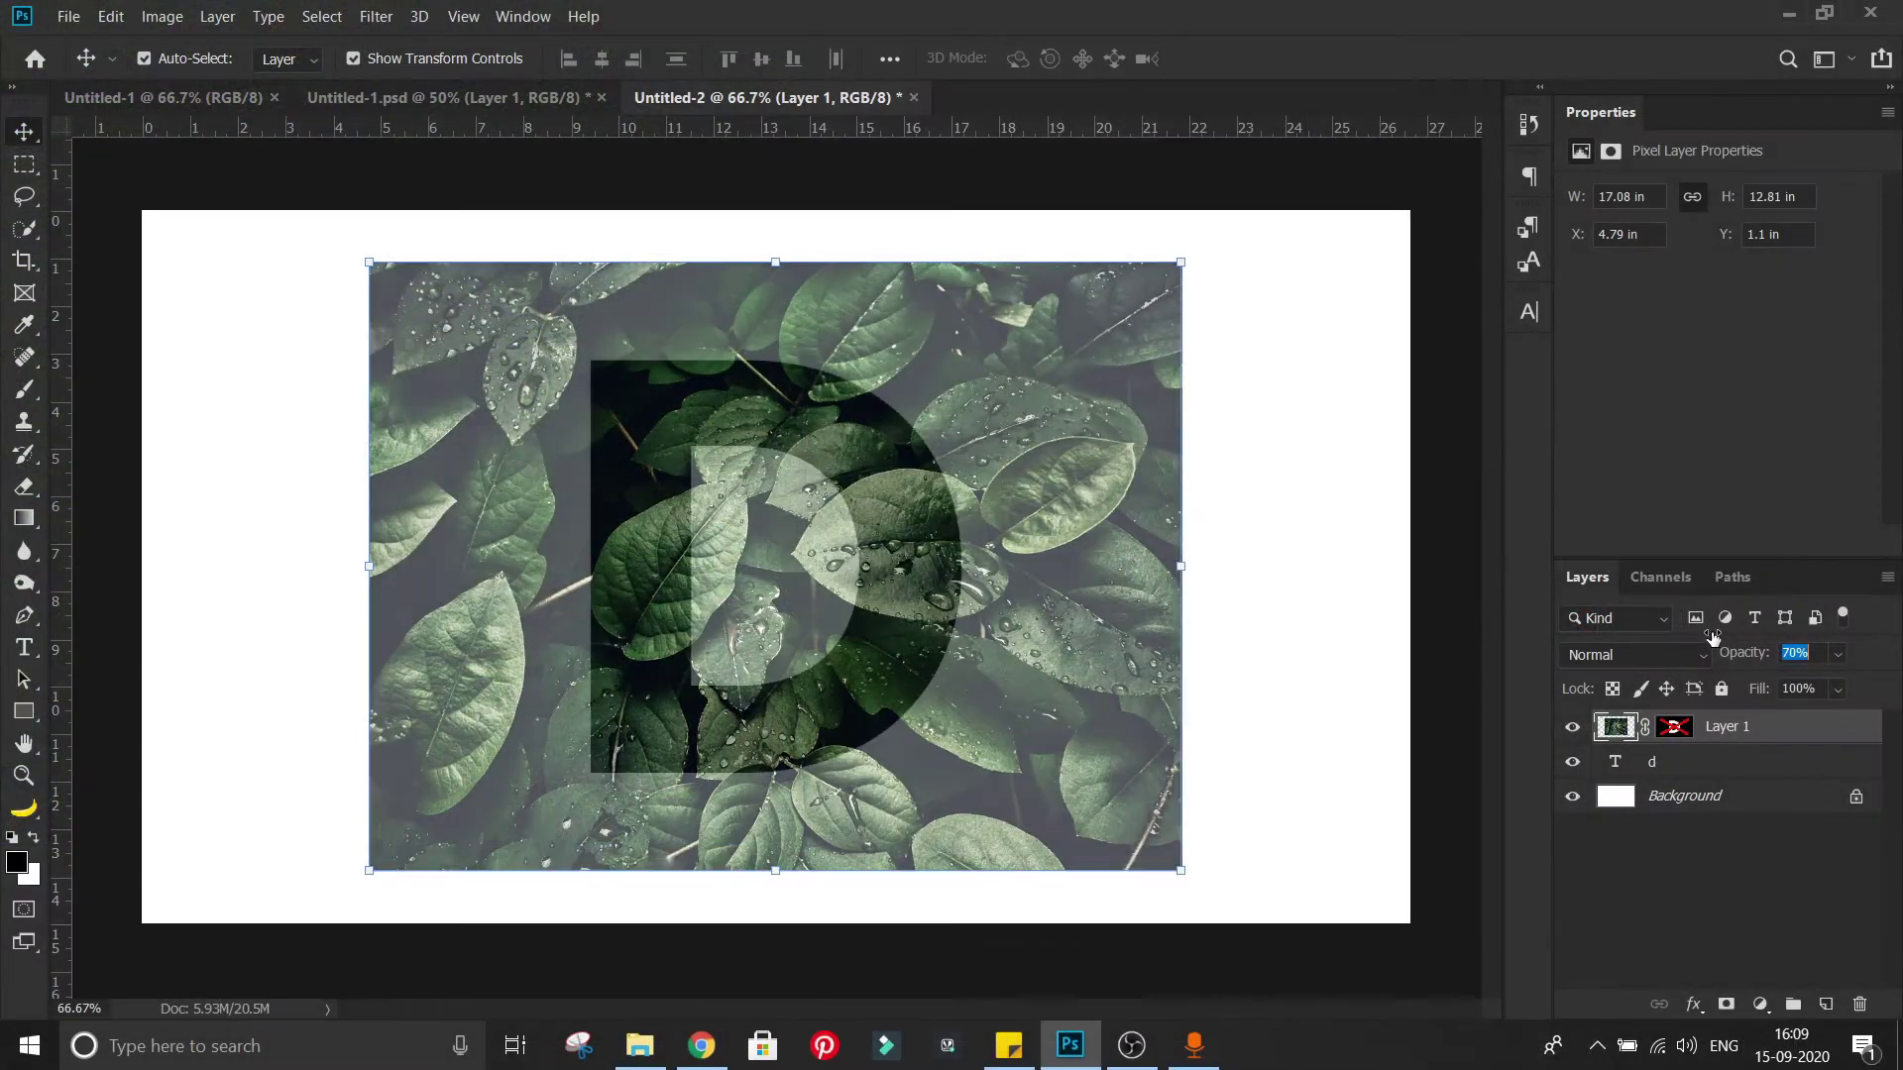
pyautogui.moveTo(1730, 654)
pyautogui.mouseDown()
pyautogui.moveTo(1759, 654)
pyautogui.moveTo(1737, 656)
pyautogui.mouseUp()
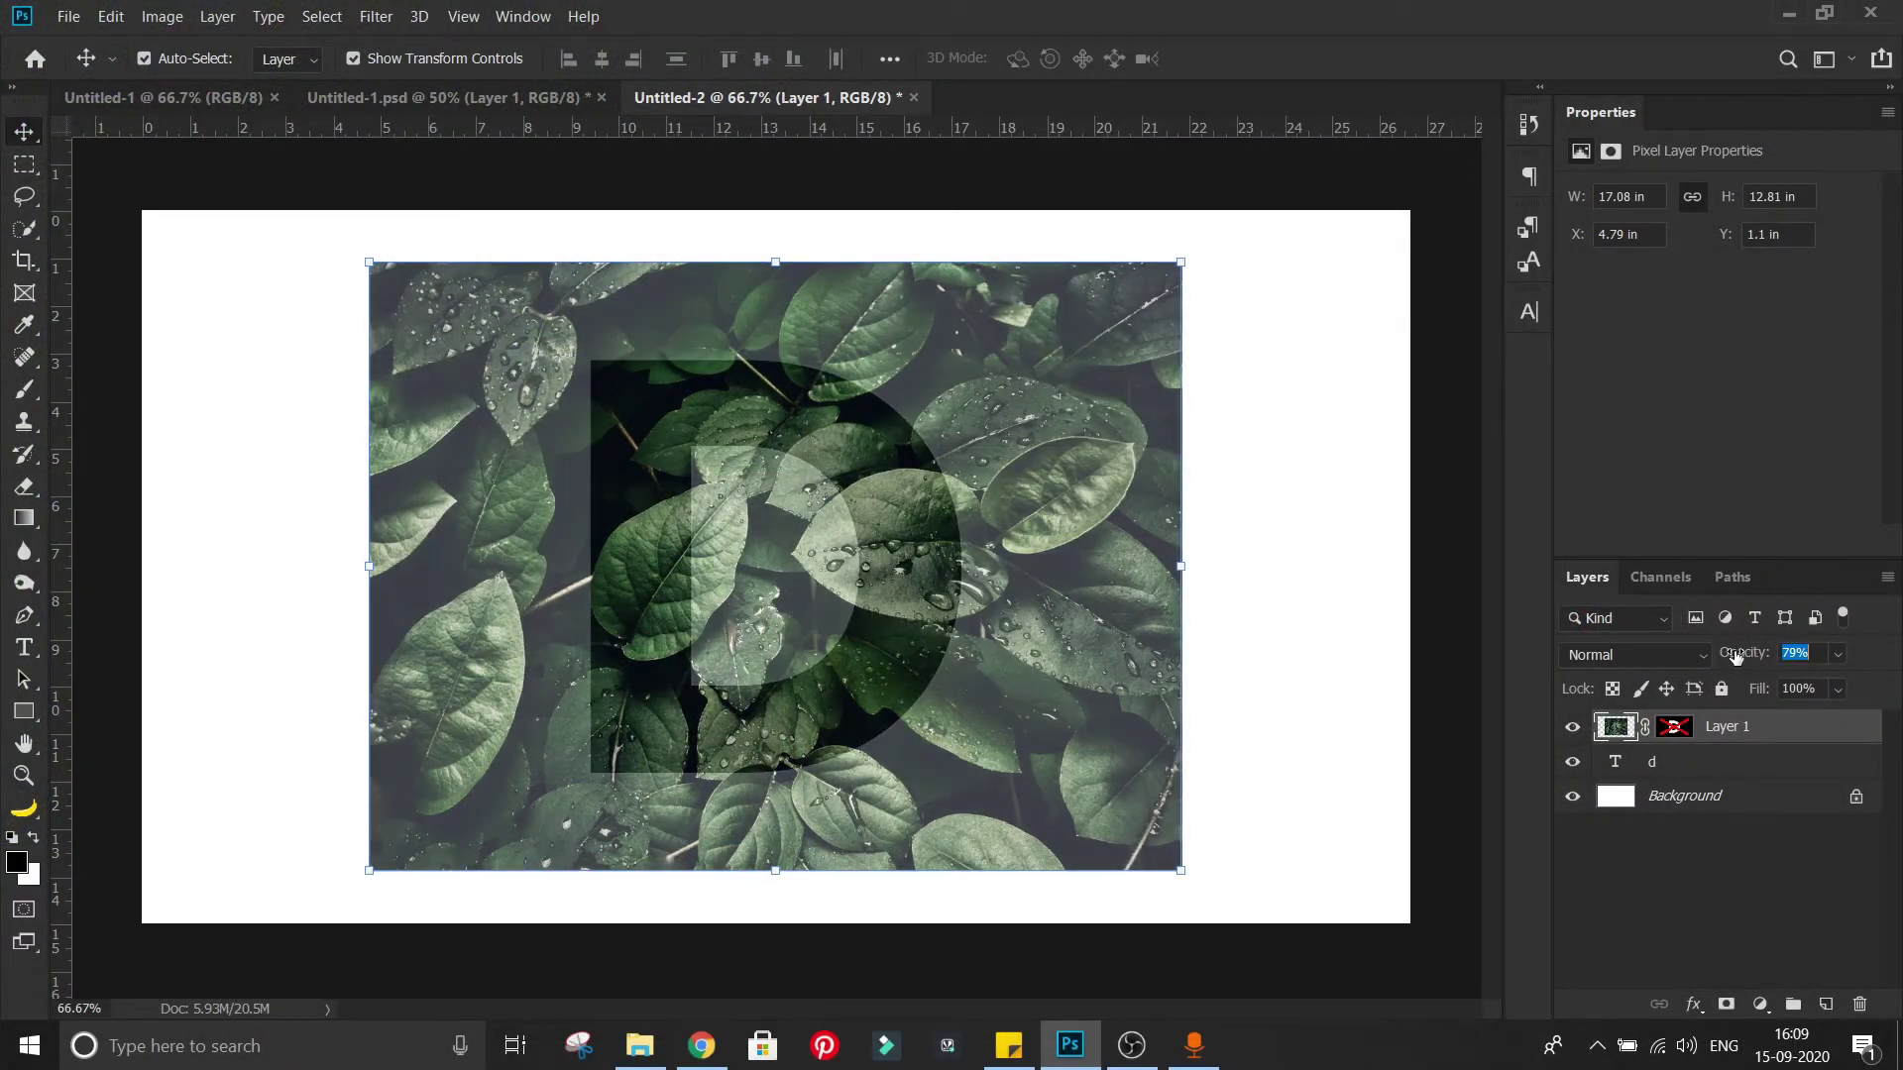
# Step: Select the leaf overlapping the left side of the D's inner opening with Quick Selection, subtracting the overspill onto the leaf above
pyautogui.hotkey('ctrl', '+')
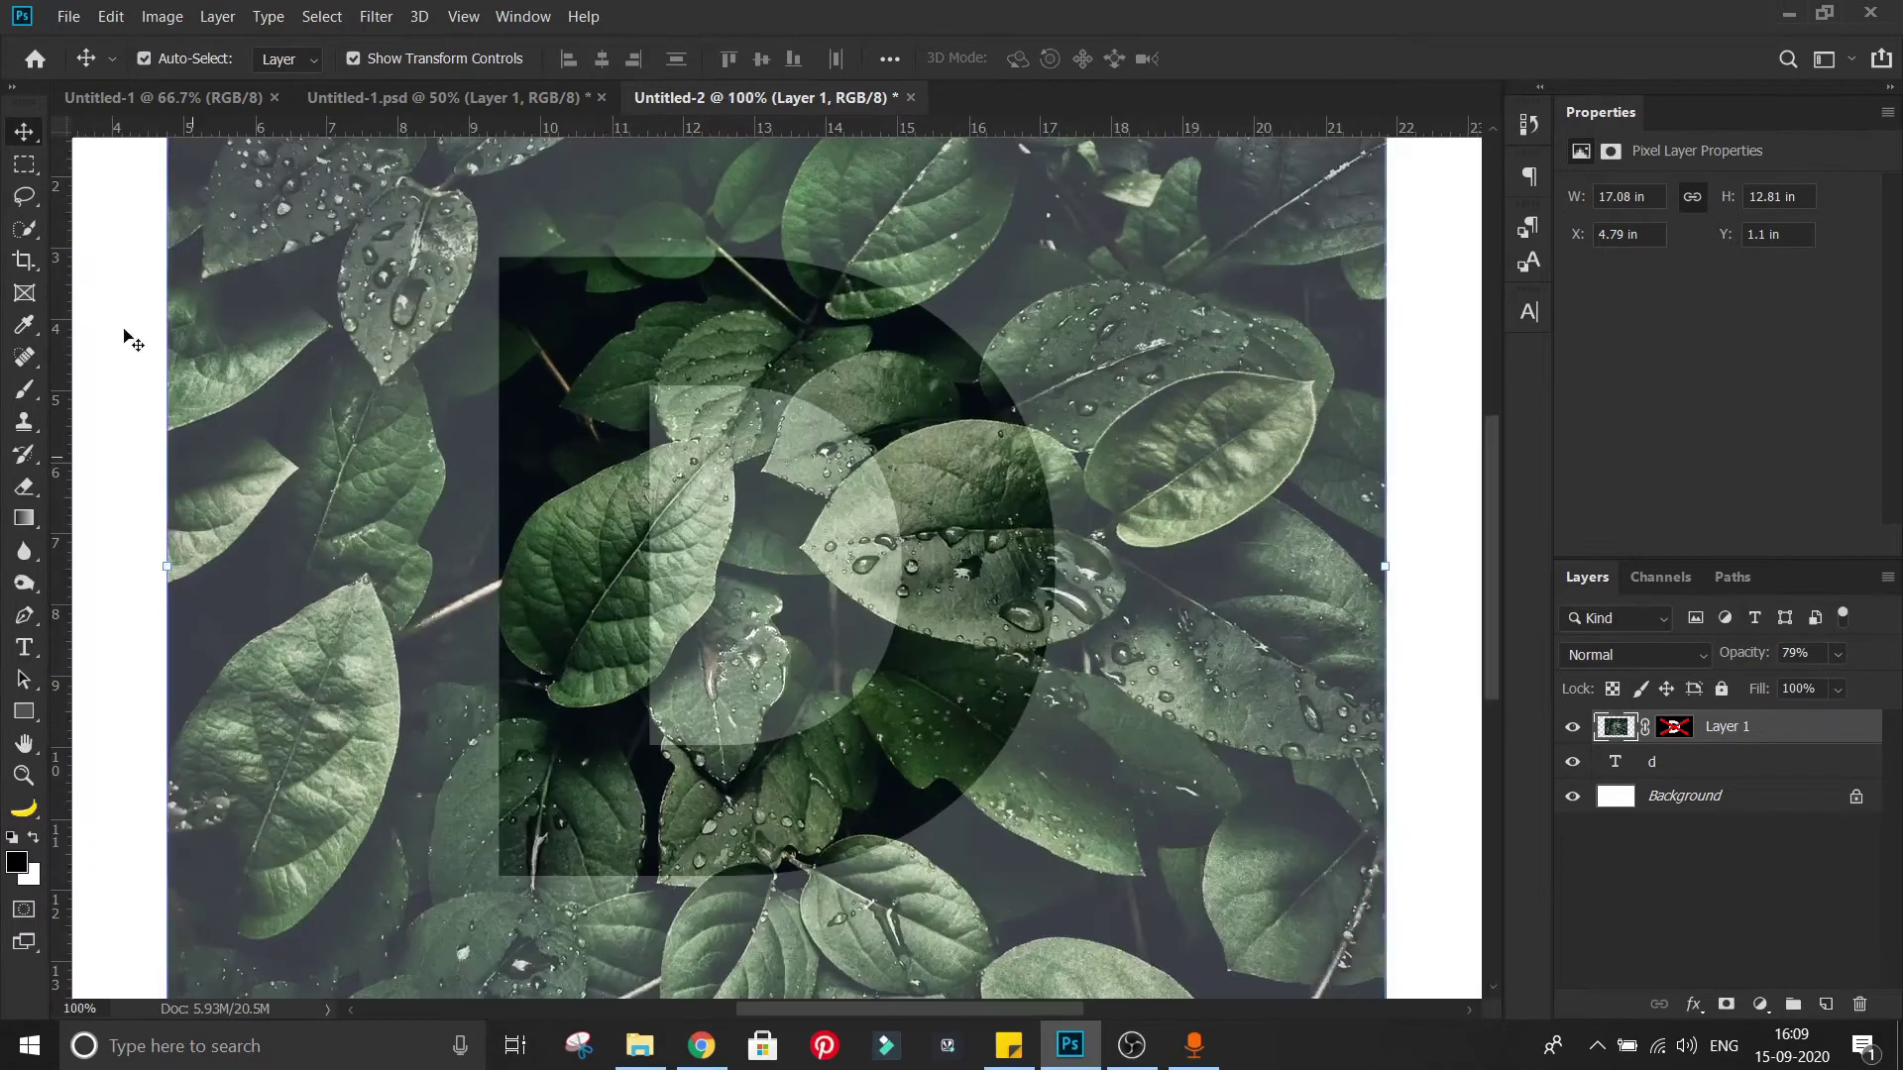
pyautogui.click(15, 234)
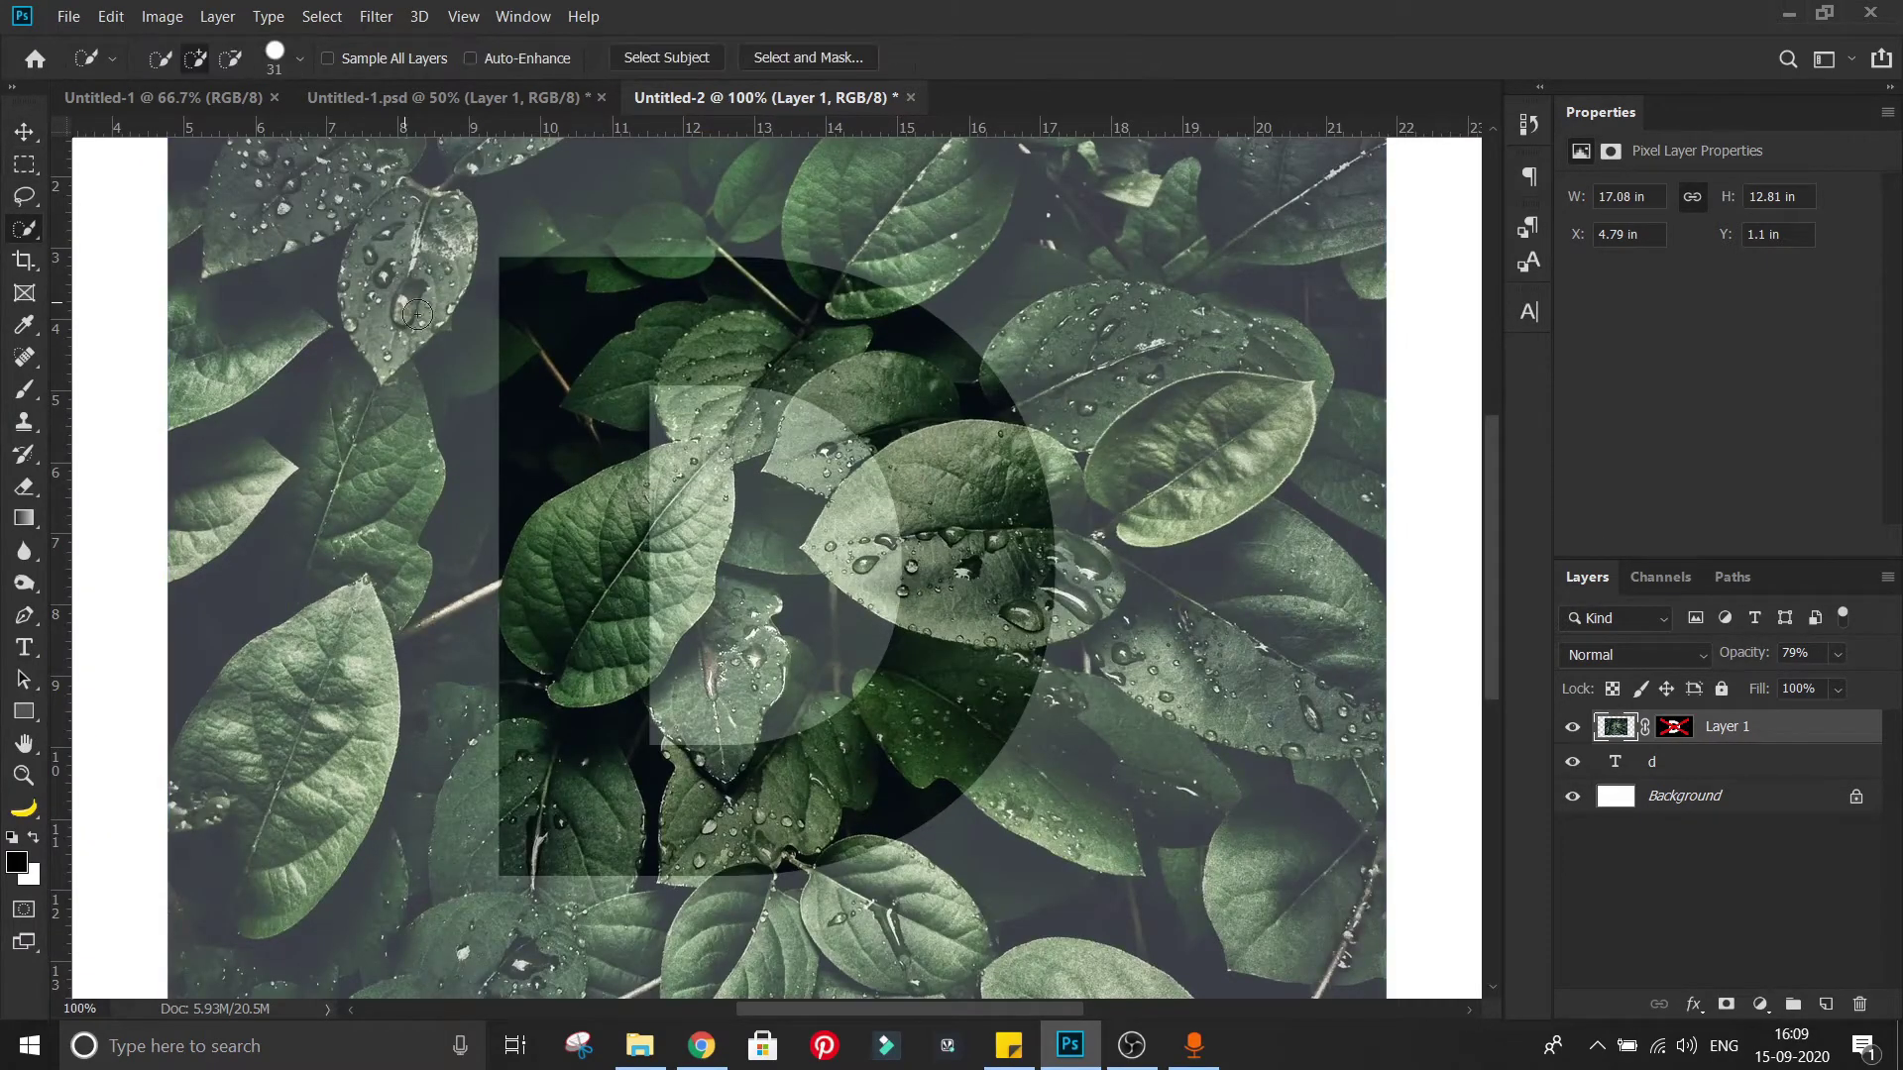
pyautogui.hotkey('ctrl', '+')
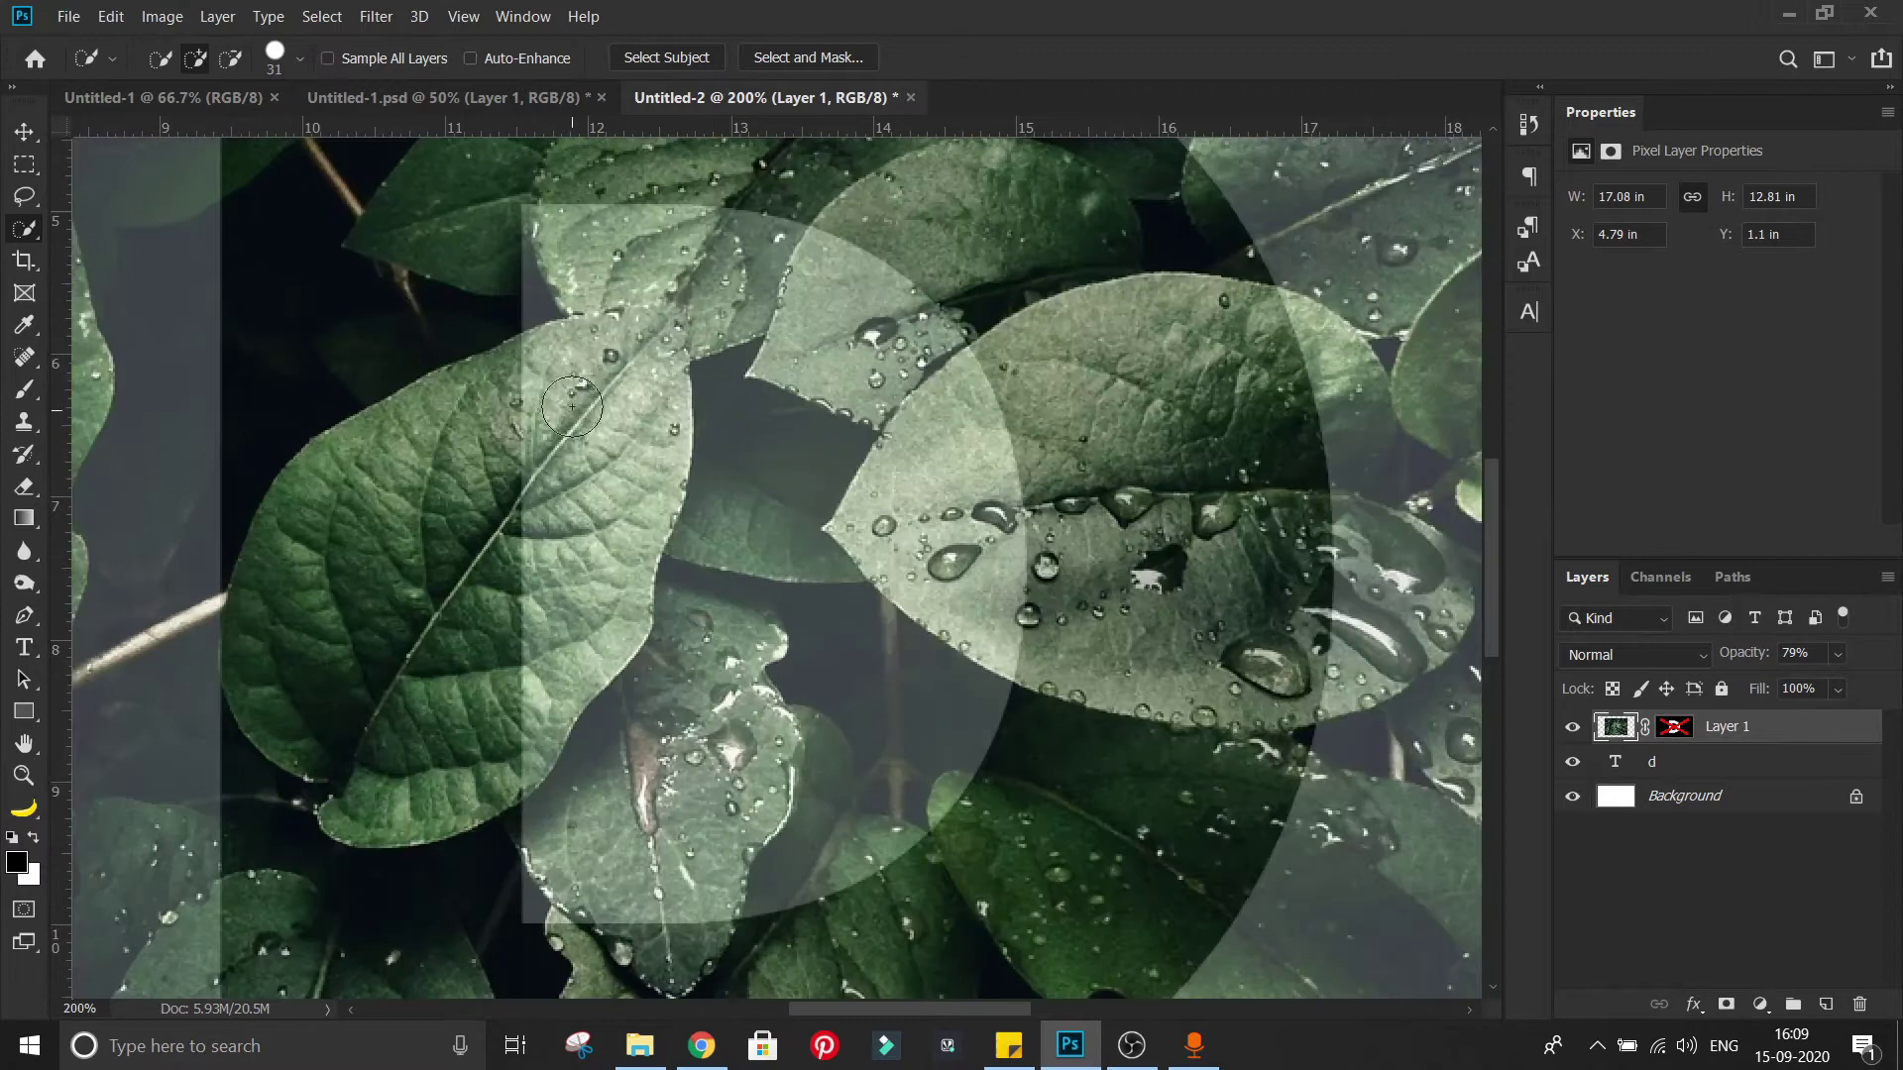
pyautogui.moveTo(550, 470)
pyautogui.mouseDown()
pyautogui.moveTo(599, 373)
pyautogui.moveTo(563, 353)
pyautogui.moveTo(635, 346)
pyautogui.moveTo(648, 271)
pyautogui.mouseUp()
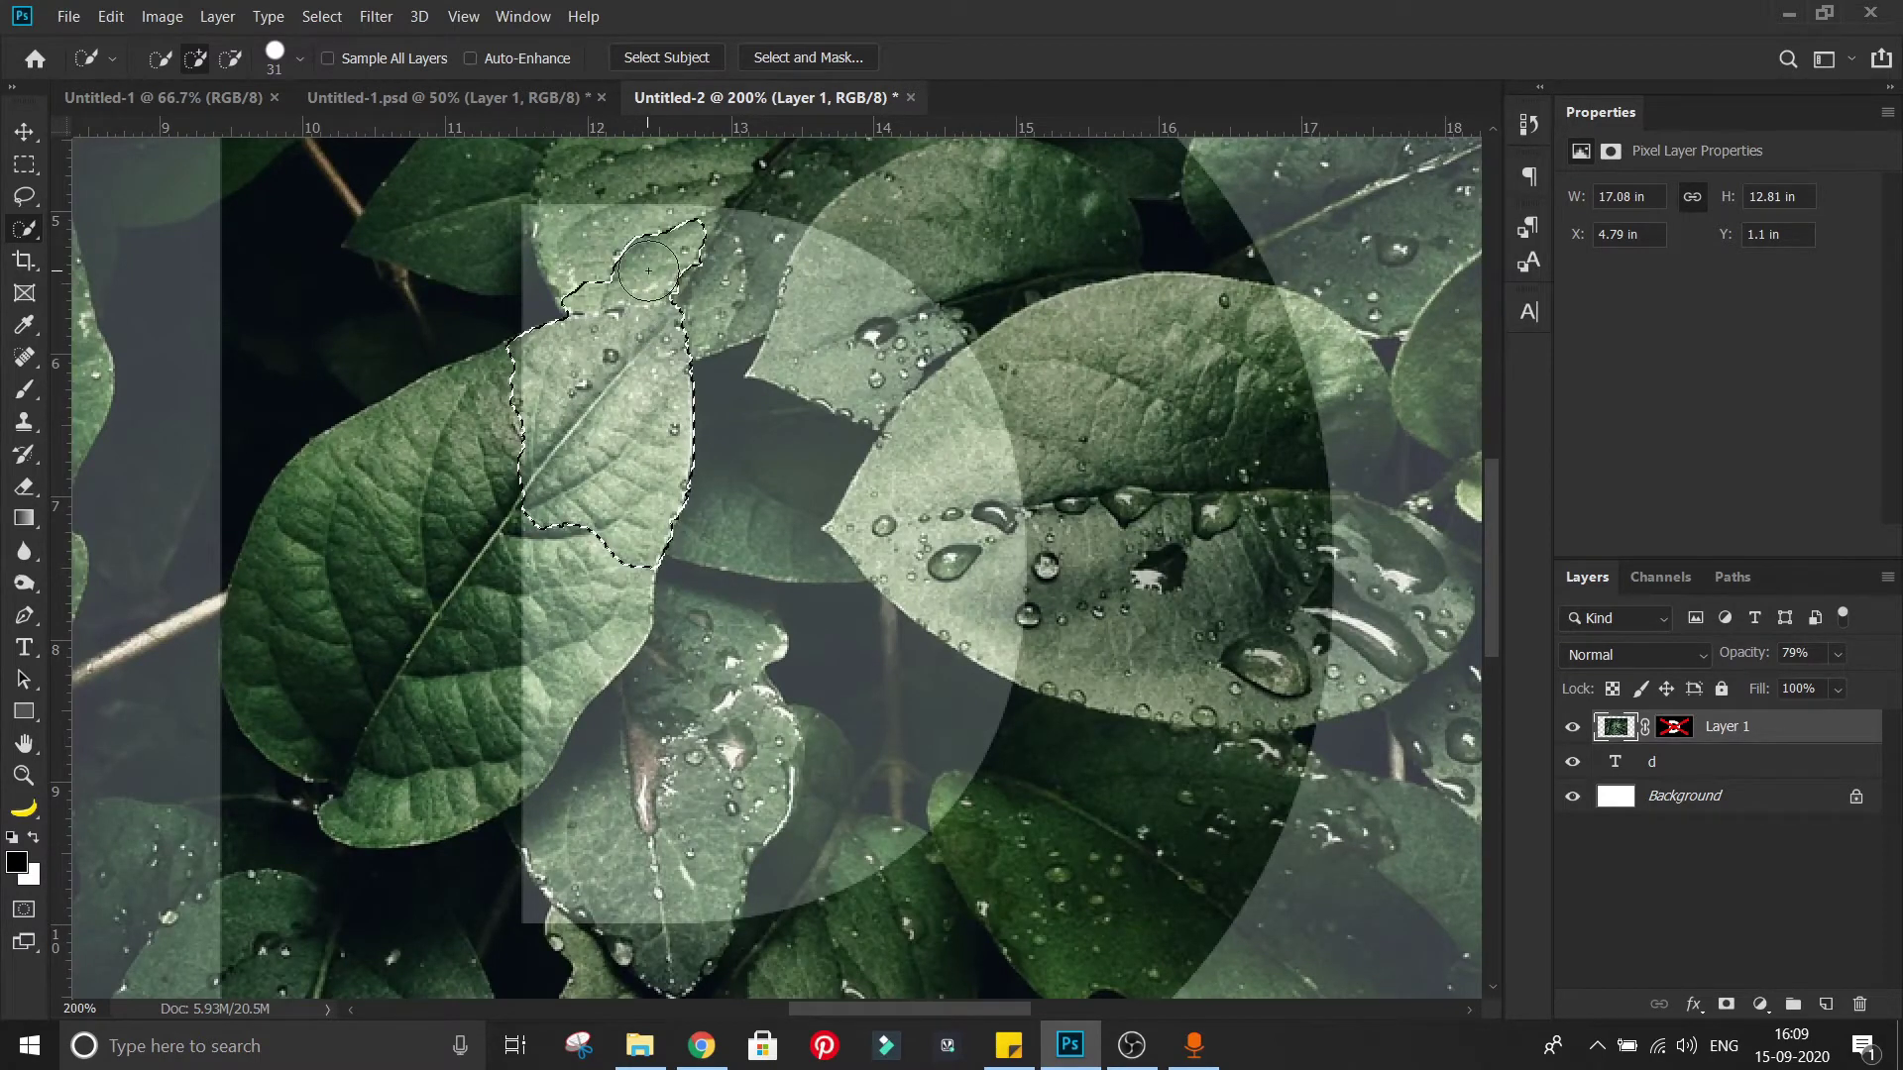
pyautogui.keyDown('alt'); pyautogui.click(640, 281); pyautogui.keyUp('alt')
pyautogui.moveTo(604, 525)
pyautogui.mouseDown()
pyautogui.moveTo(506, 761)
pyautogui.moveTo(461, 580)
pyautogui.moveTo(471, 426)
pyautogui.mouseUp()
# Step: Add the water-drop leaf at the right of the D's opening and the leaf below the D to the selection
pyautogui.moveTo(1093, 312); pyautogui.dragTo(837, 315)
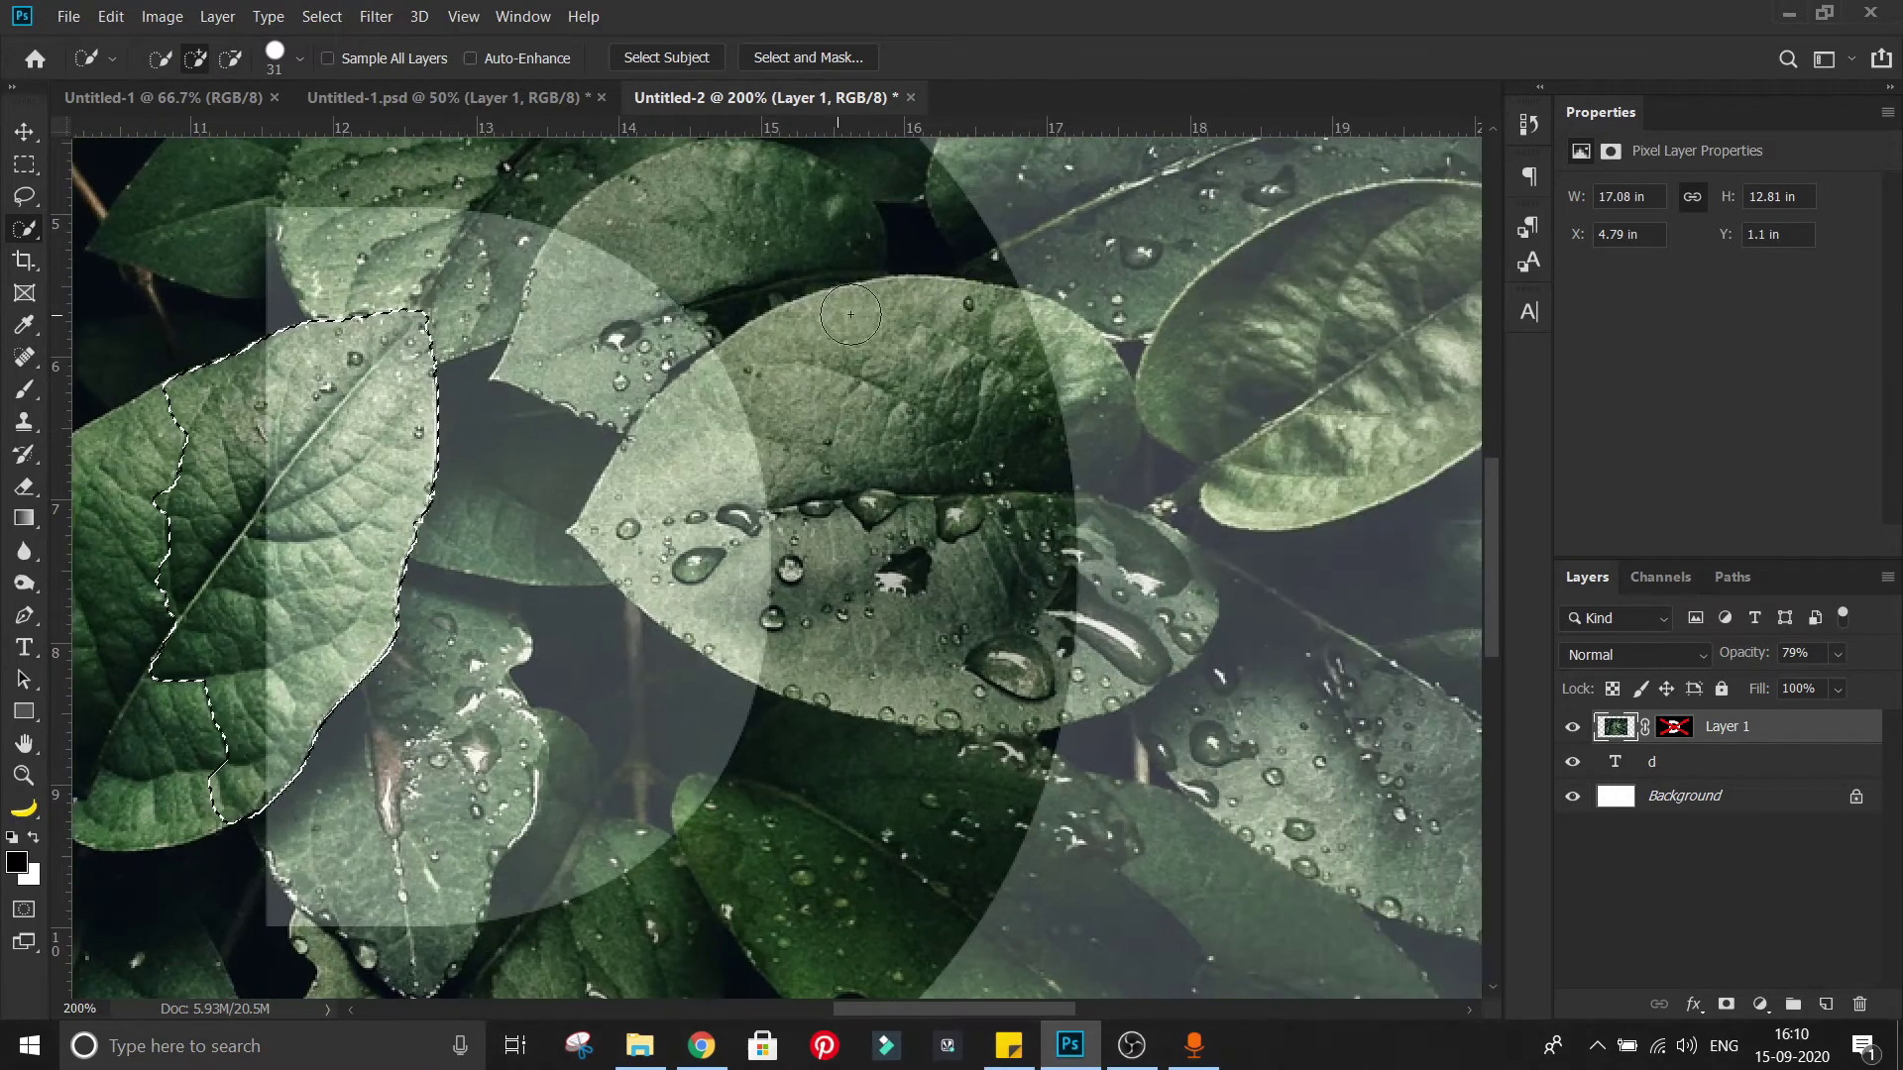
pyautogui.moveTo(744, 476)
pyautogui.mouseDown()
pyautogui.moveTo(693, 555)
pyautogui.moveTo(731, 621)
pyautogui.moveTo(843, 634)
pyautogui.moveTo(872, 673)
pyautogui.mouseUp()
pyautogui.moveTo(753, 738); pyautogui.dragTo(738, 397)
pyautogui.moveTo(805, 793)
pyautogui.mouseDown()
pyautogui.moveTo(730, 548)
pyautogui.moveTo(559, 670)
pyautogui.moveTo(733, 793)
pyautogui.mouseUp()
pyautogui.keyDown('alt'); pyautogui.click(832, 858); pyautogui.keyUp('alt')
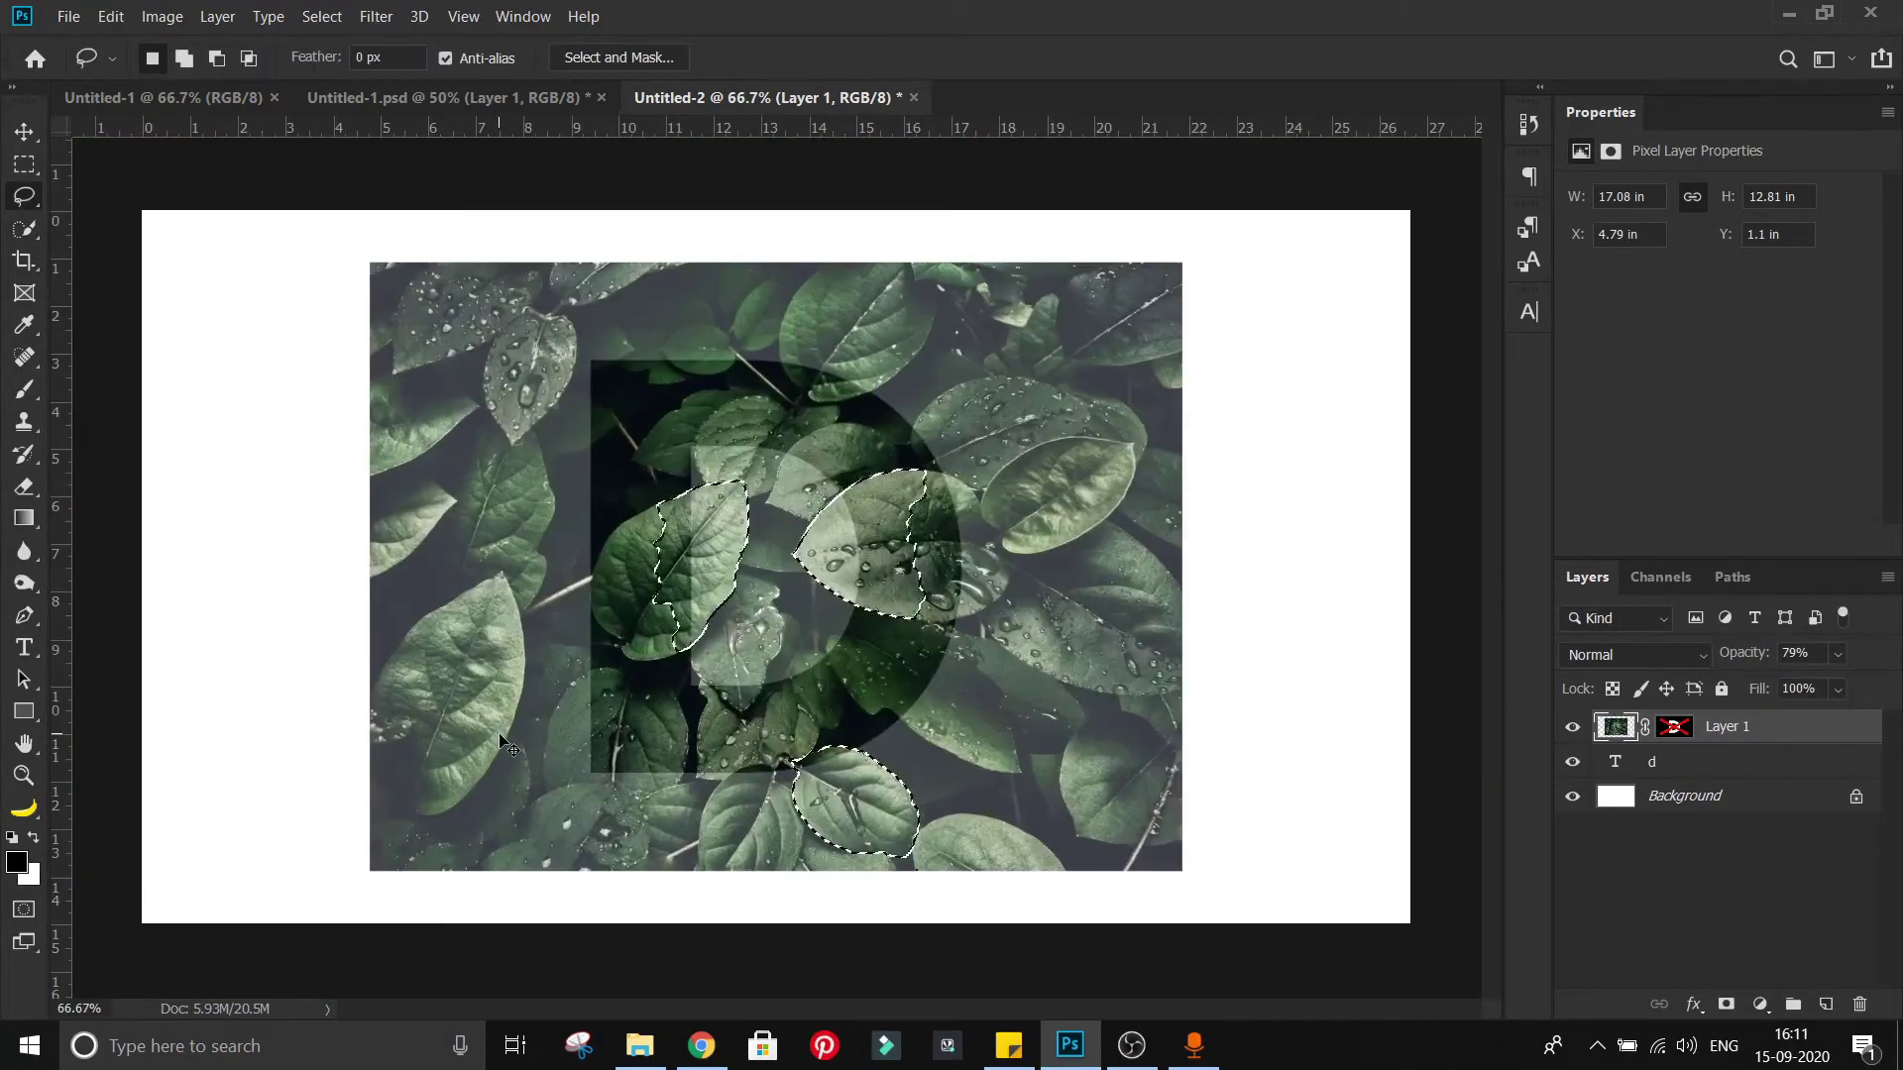
# Step: Re-enable the leaf photo's layer mask and restore the layer's opacity to 100%
pyautogui.hotkey('ctrl', '+')
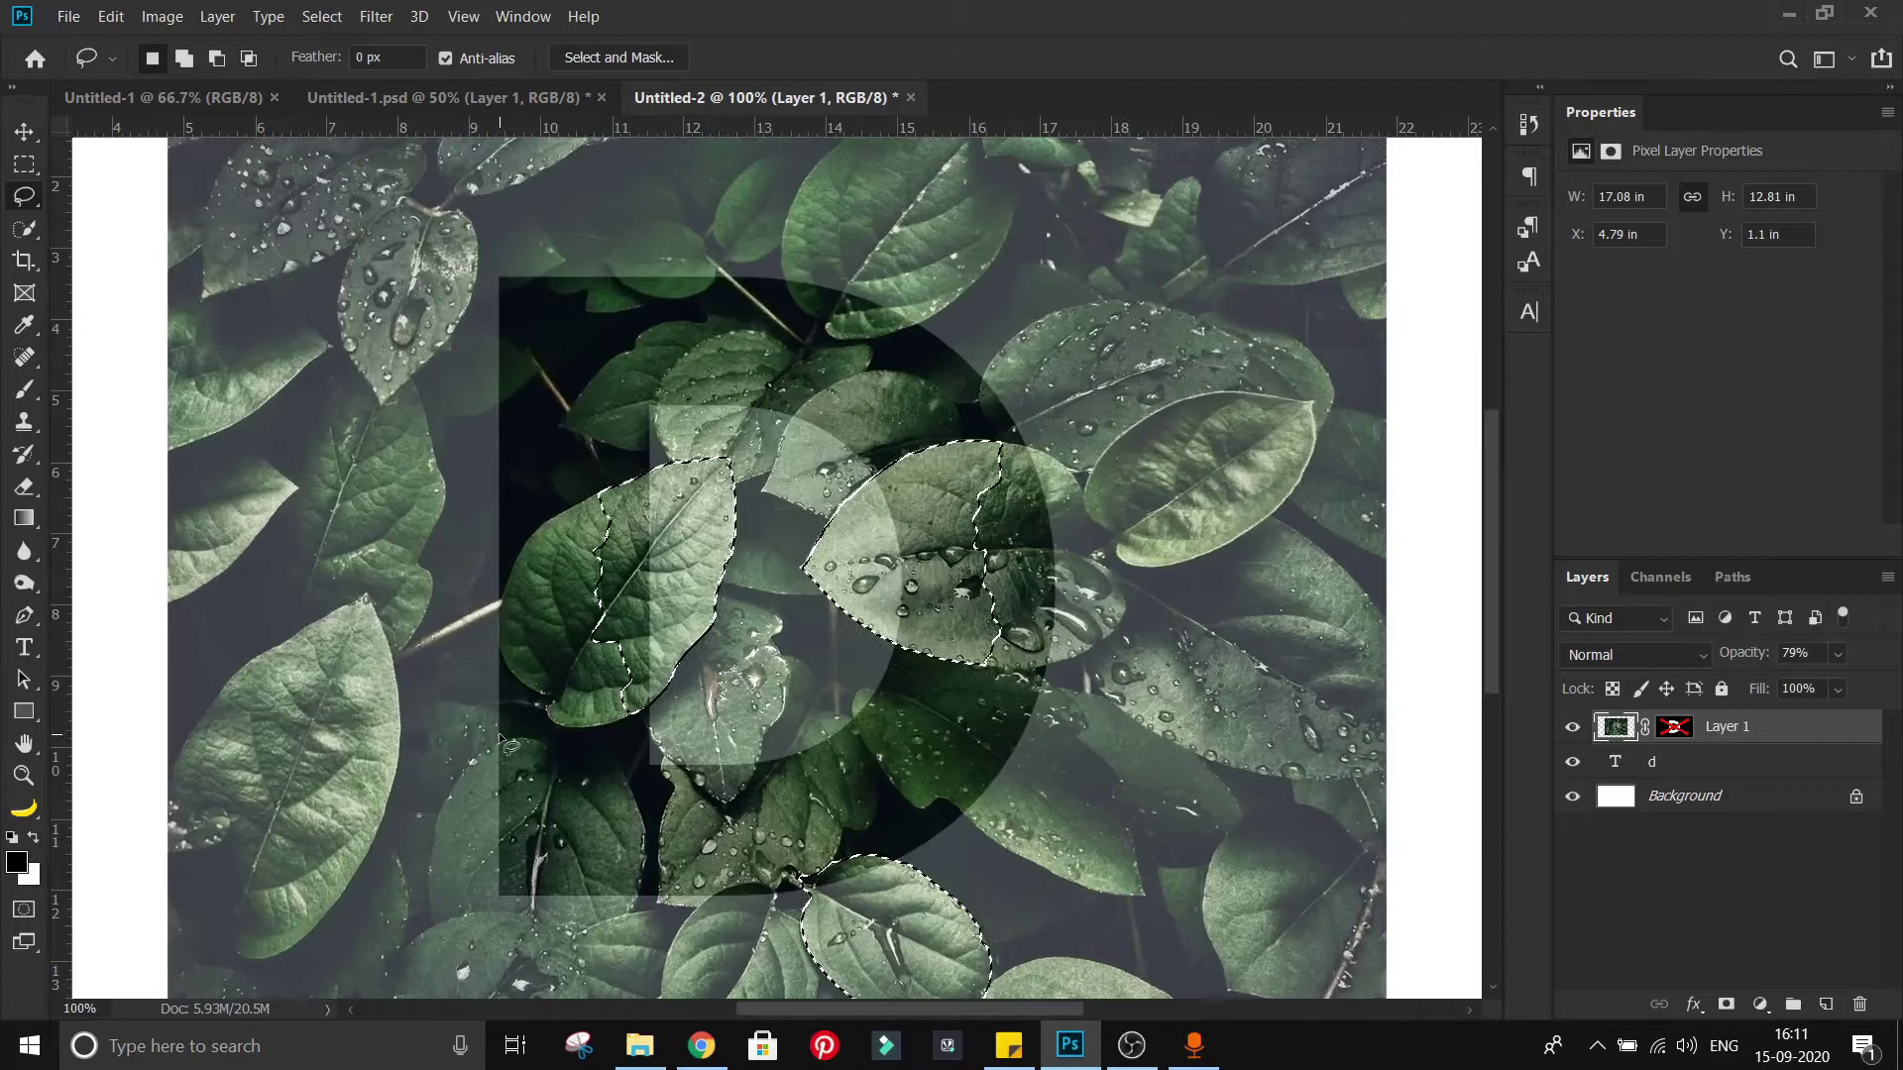
pyautogui.scroll(1, 507, 748)
pyautogui.rightClick(1675, 728)
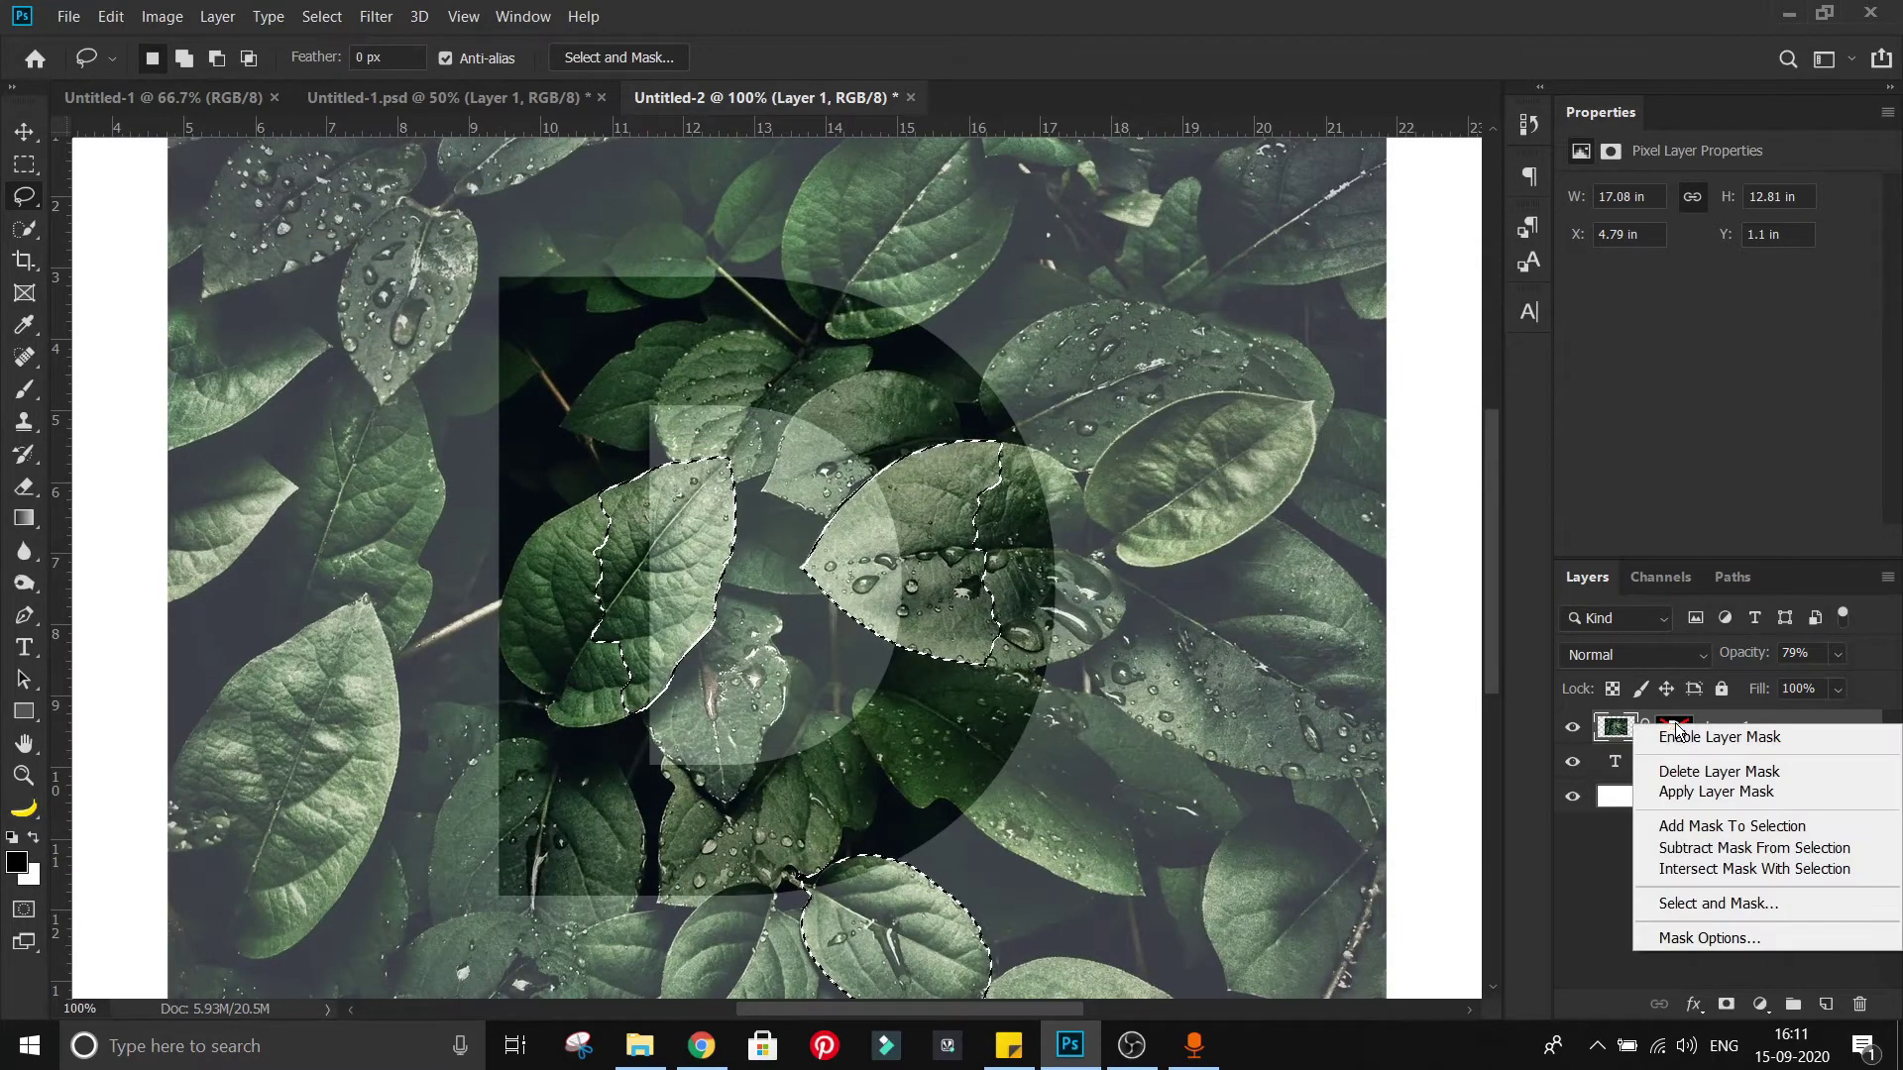
pyautogui.click(1741, 743)
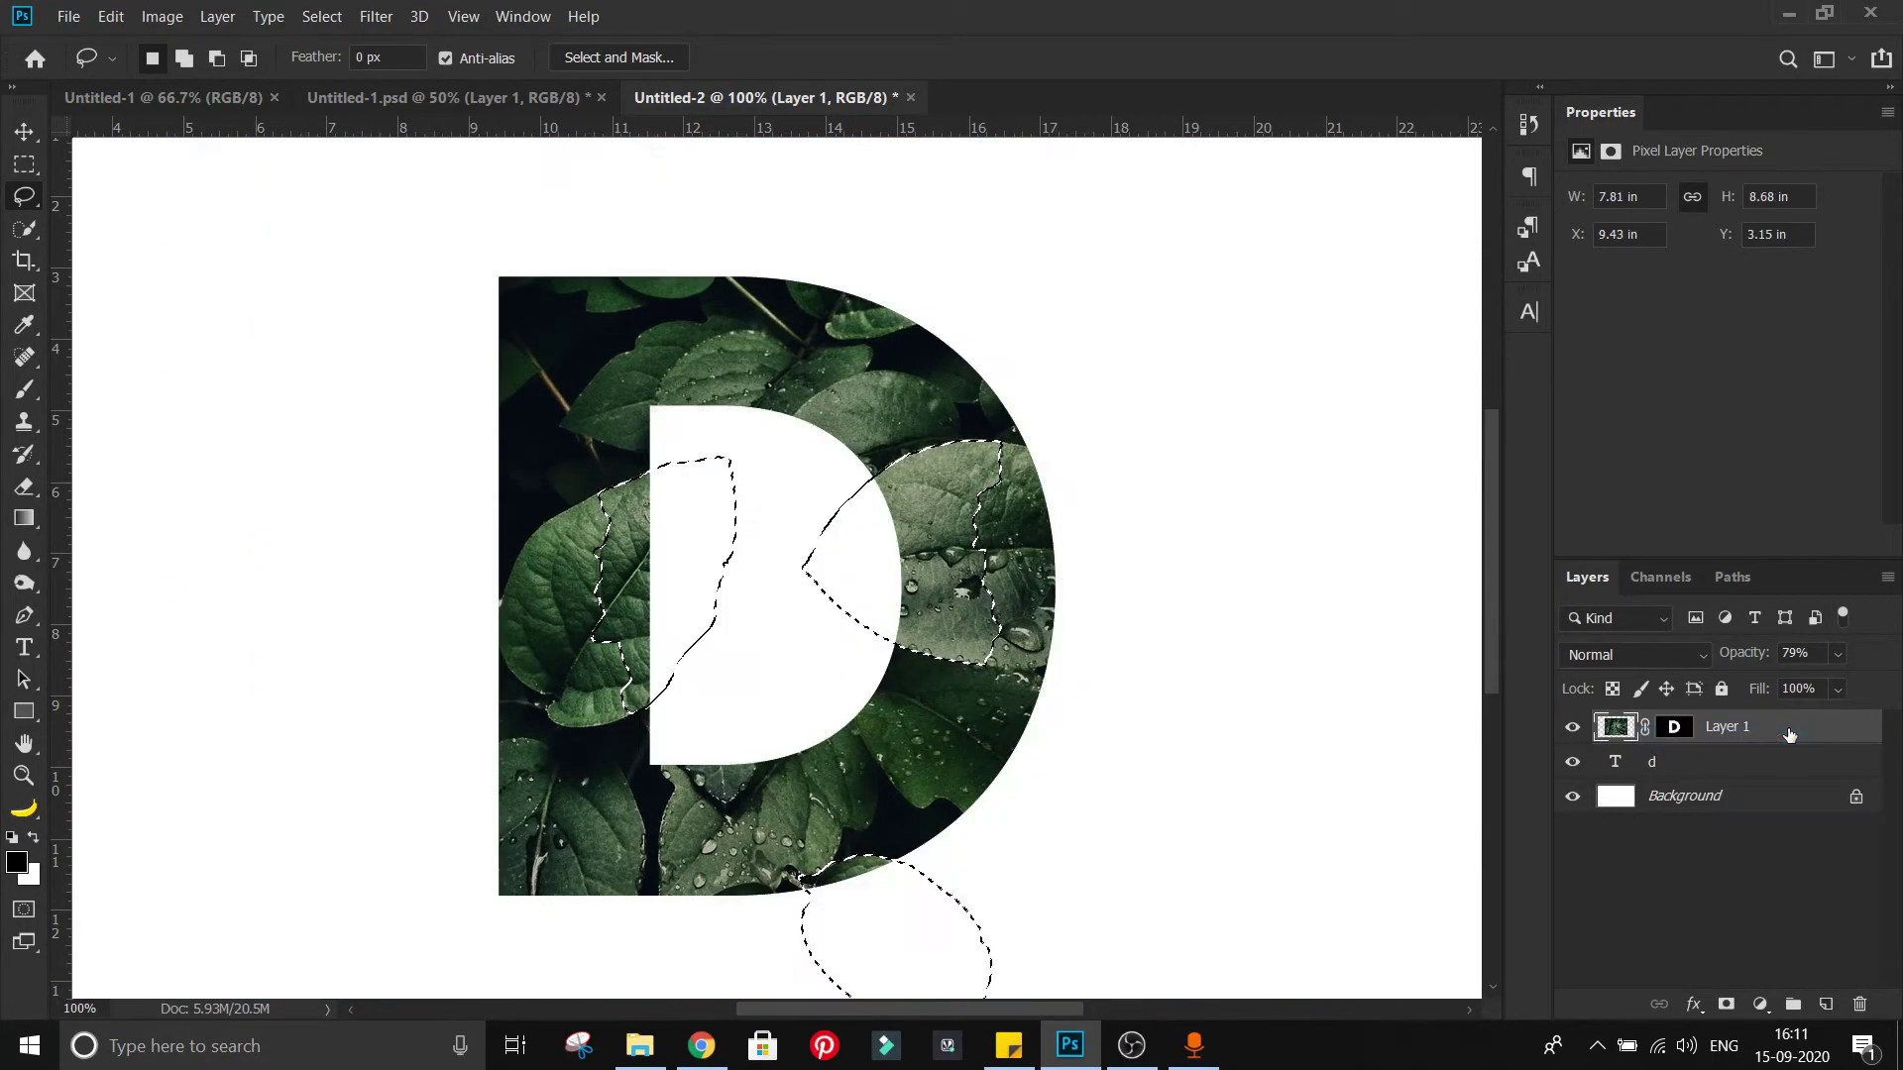
pyautogui.press('Return')
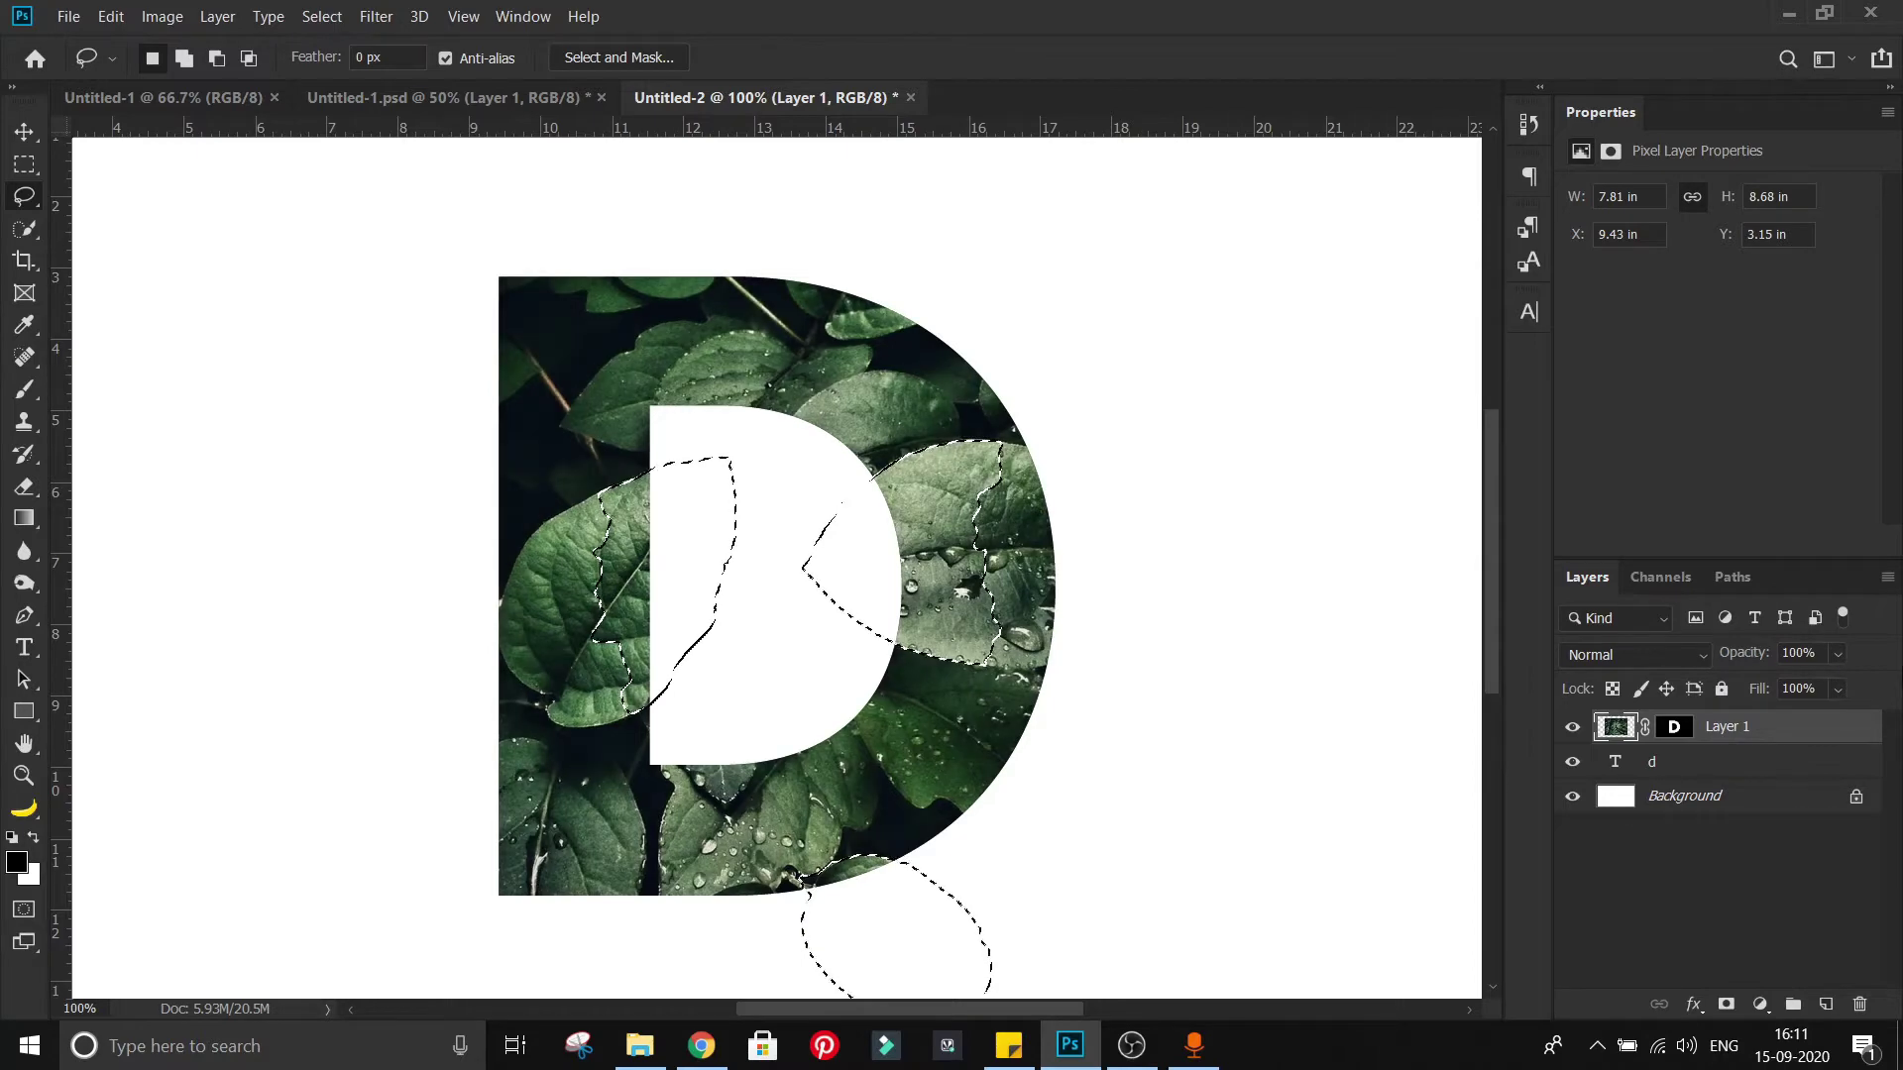
# Step: Paint white on the layer mask inside the selection to reveal the three leaves beyond the D, and deselect
pyautogui.click(1675, 729)
pyautogui.press('b')
pyautogui.press('x')
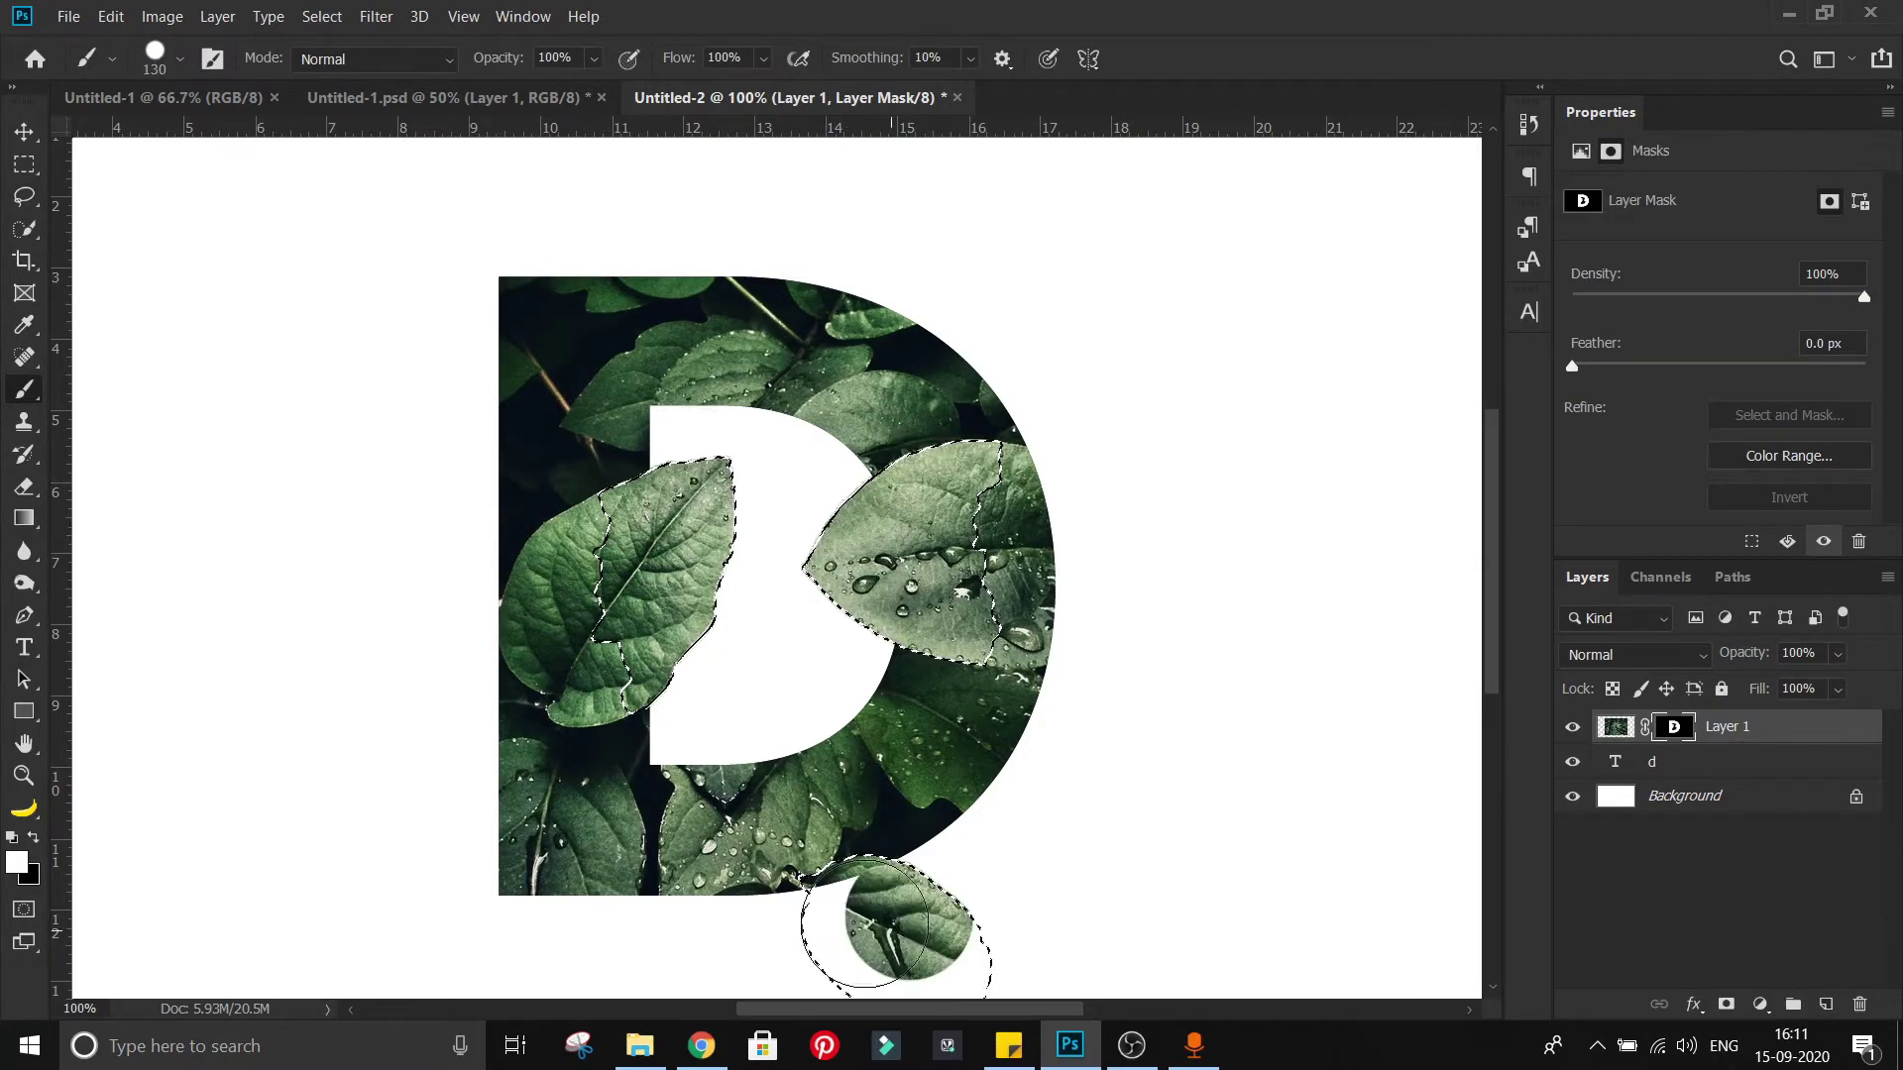
pyautogui.moveTo(902, 848); pyautogui.dragTo(871, 693)
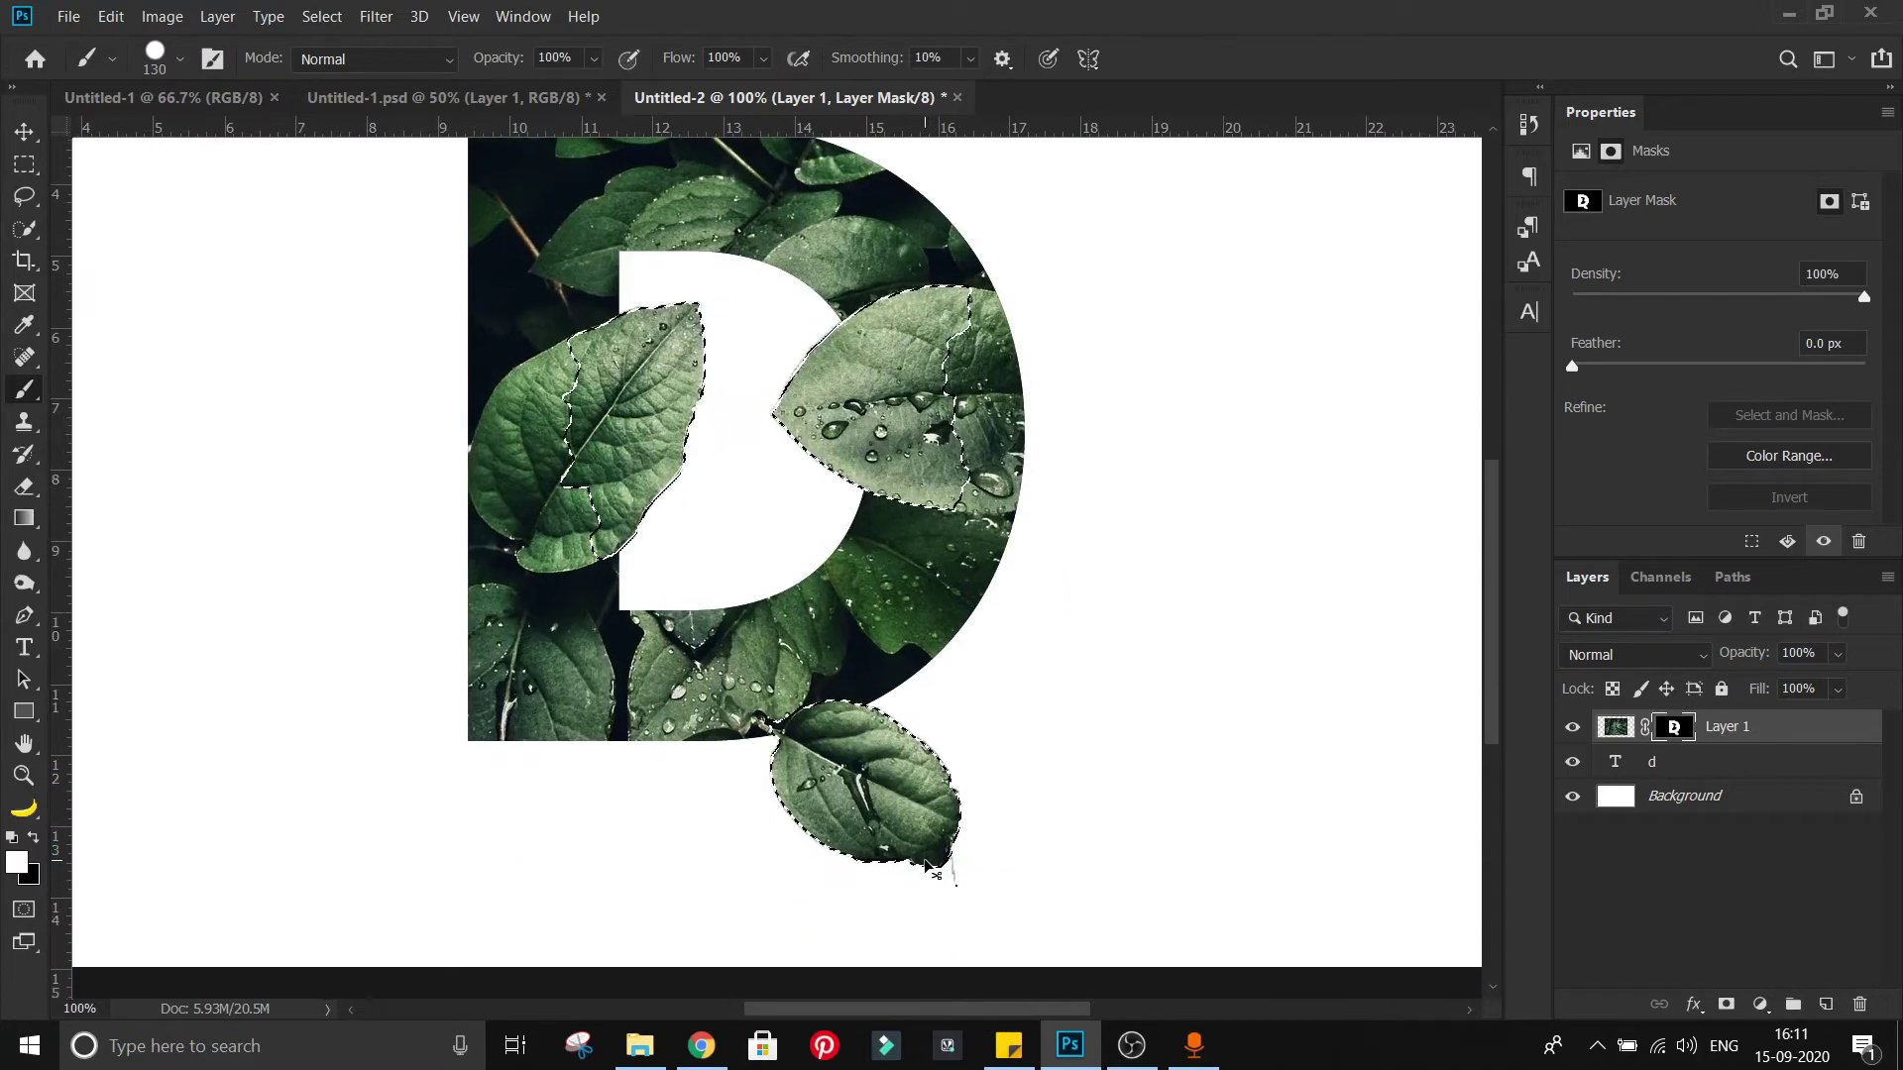
pyautogui.hotkey('ctrl', 'd')
pyautogui.hotkey('ctrl', '-')
pyautogui.hotkey('ctrl', '-')
pyautogui.hotkey('ctrl', '+')
pyautogui.hotkey('ctrl', '+')
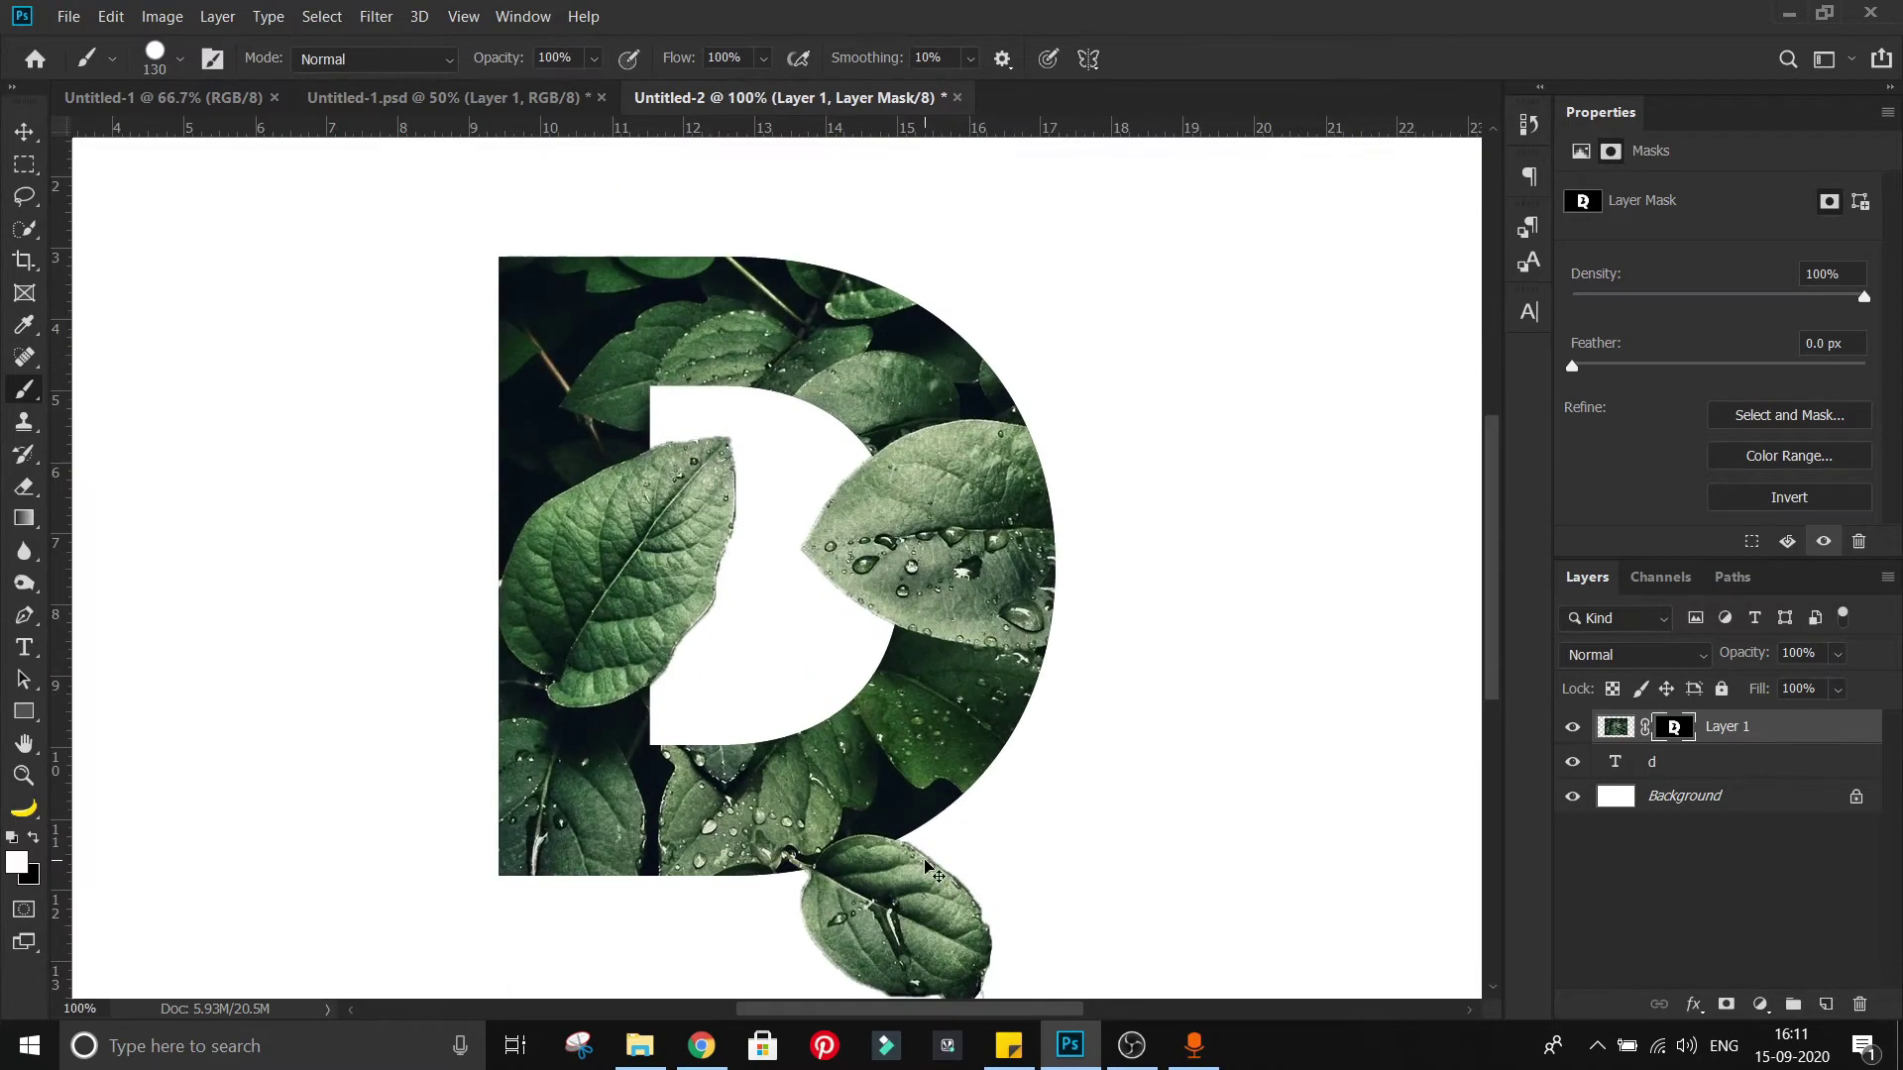
pyautogui.hotkey('ctrl', '-')
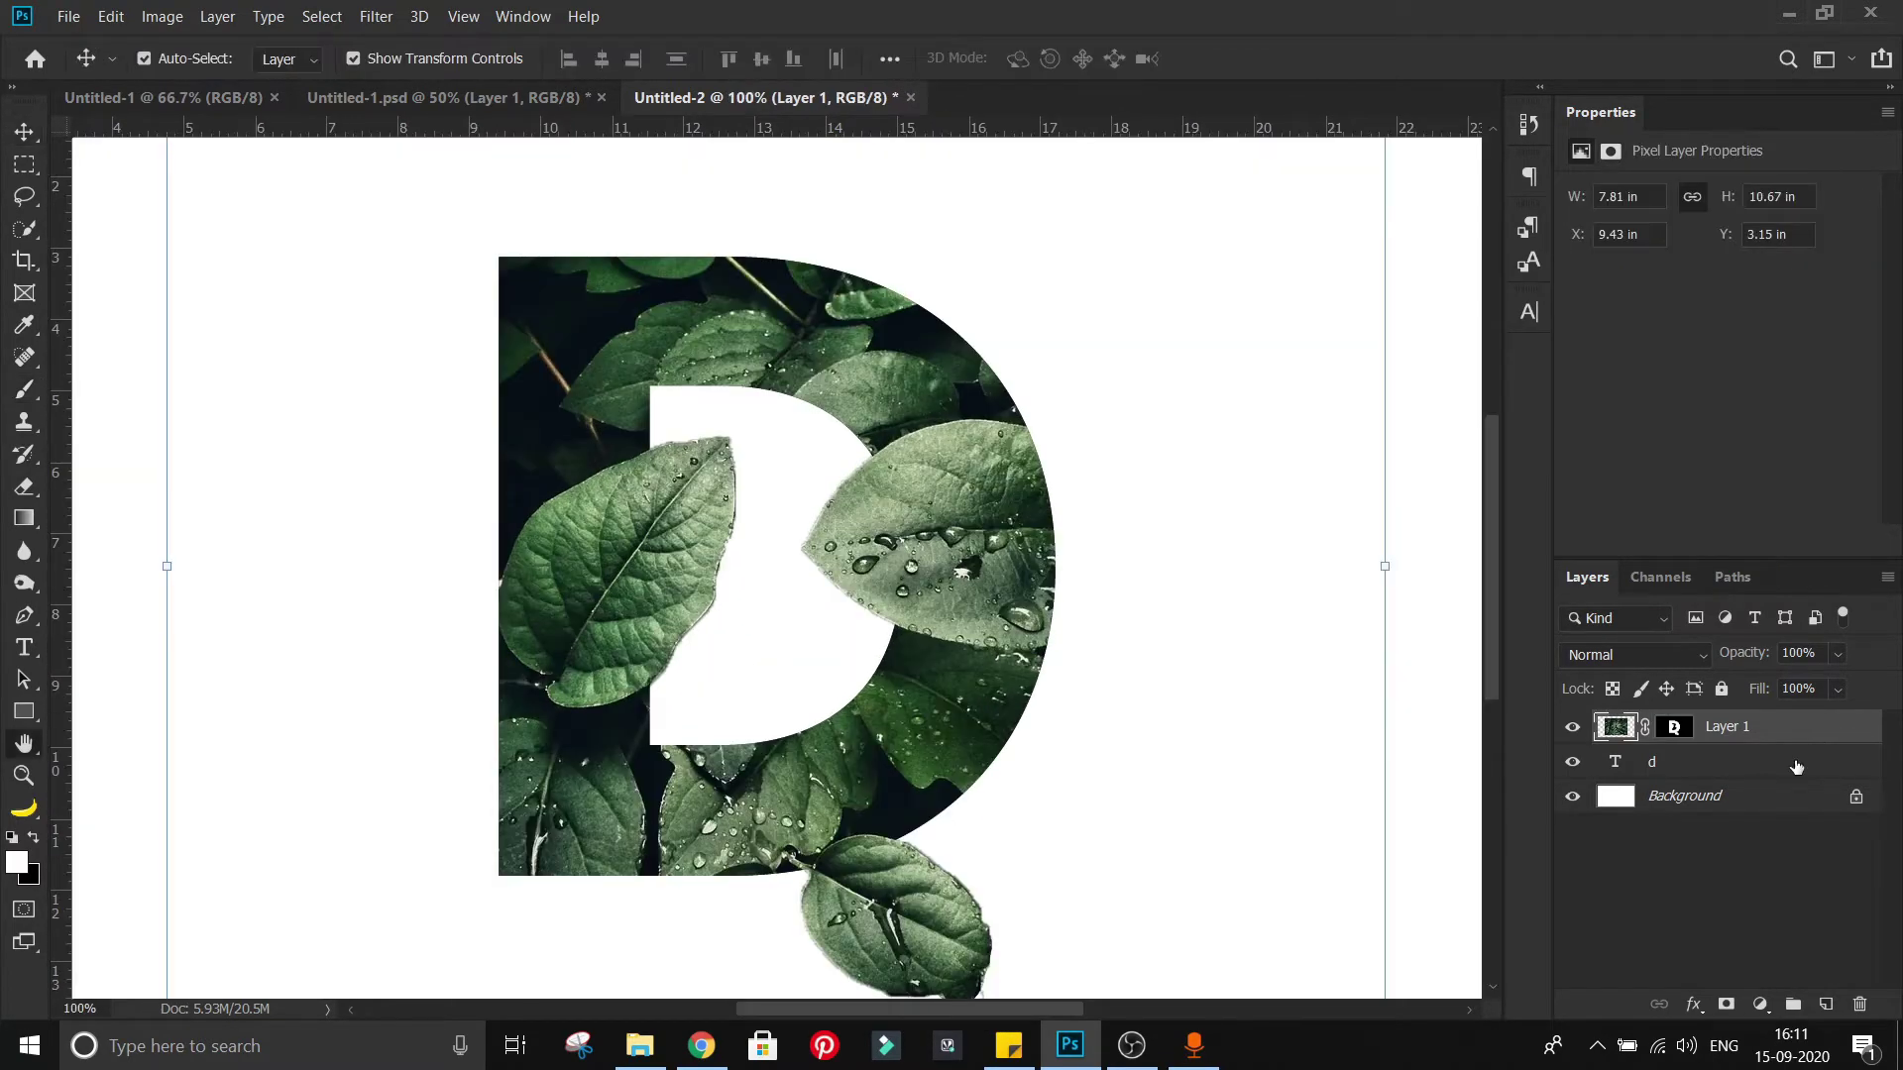
# Step: Add an Inner Shadow to the leaf photo layer with 5 px distance, 21% choke and 57 px size
pyautogui.doubleClick(1796, 766)
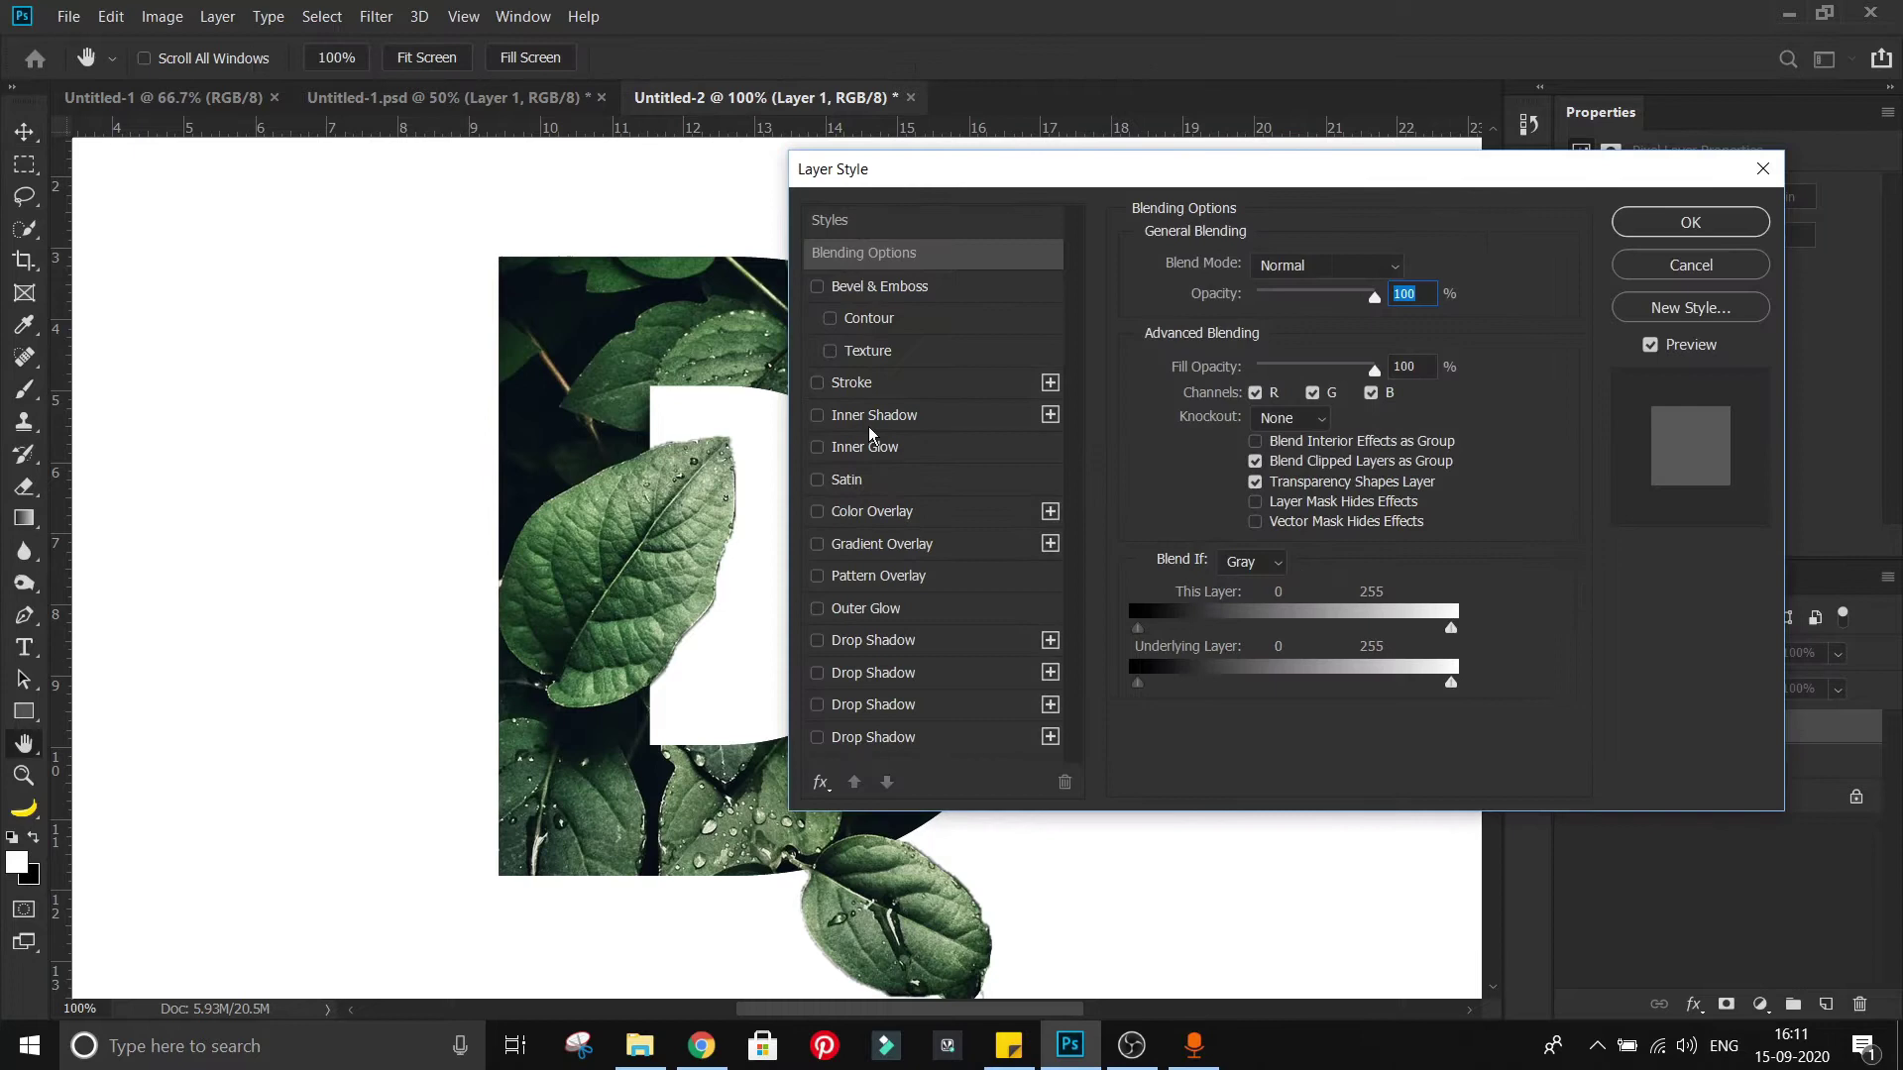
pyautogui.click(865, 418)
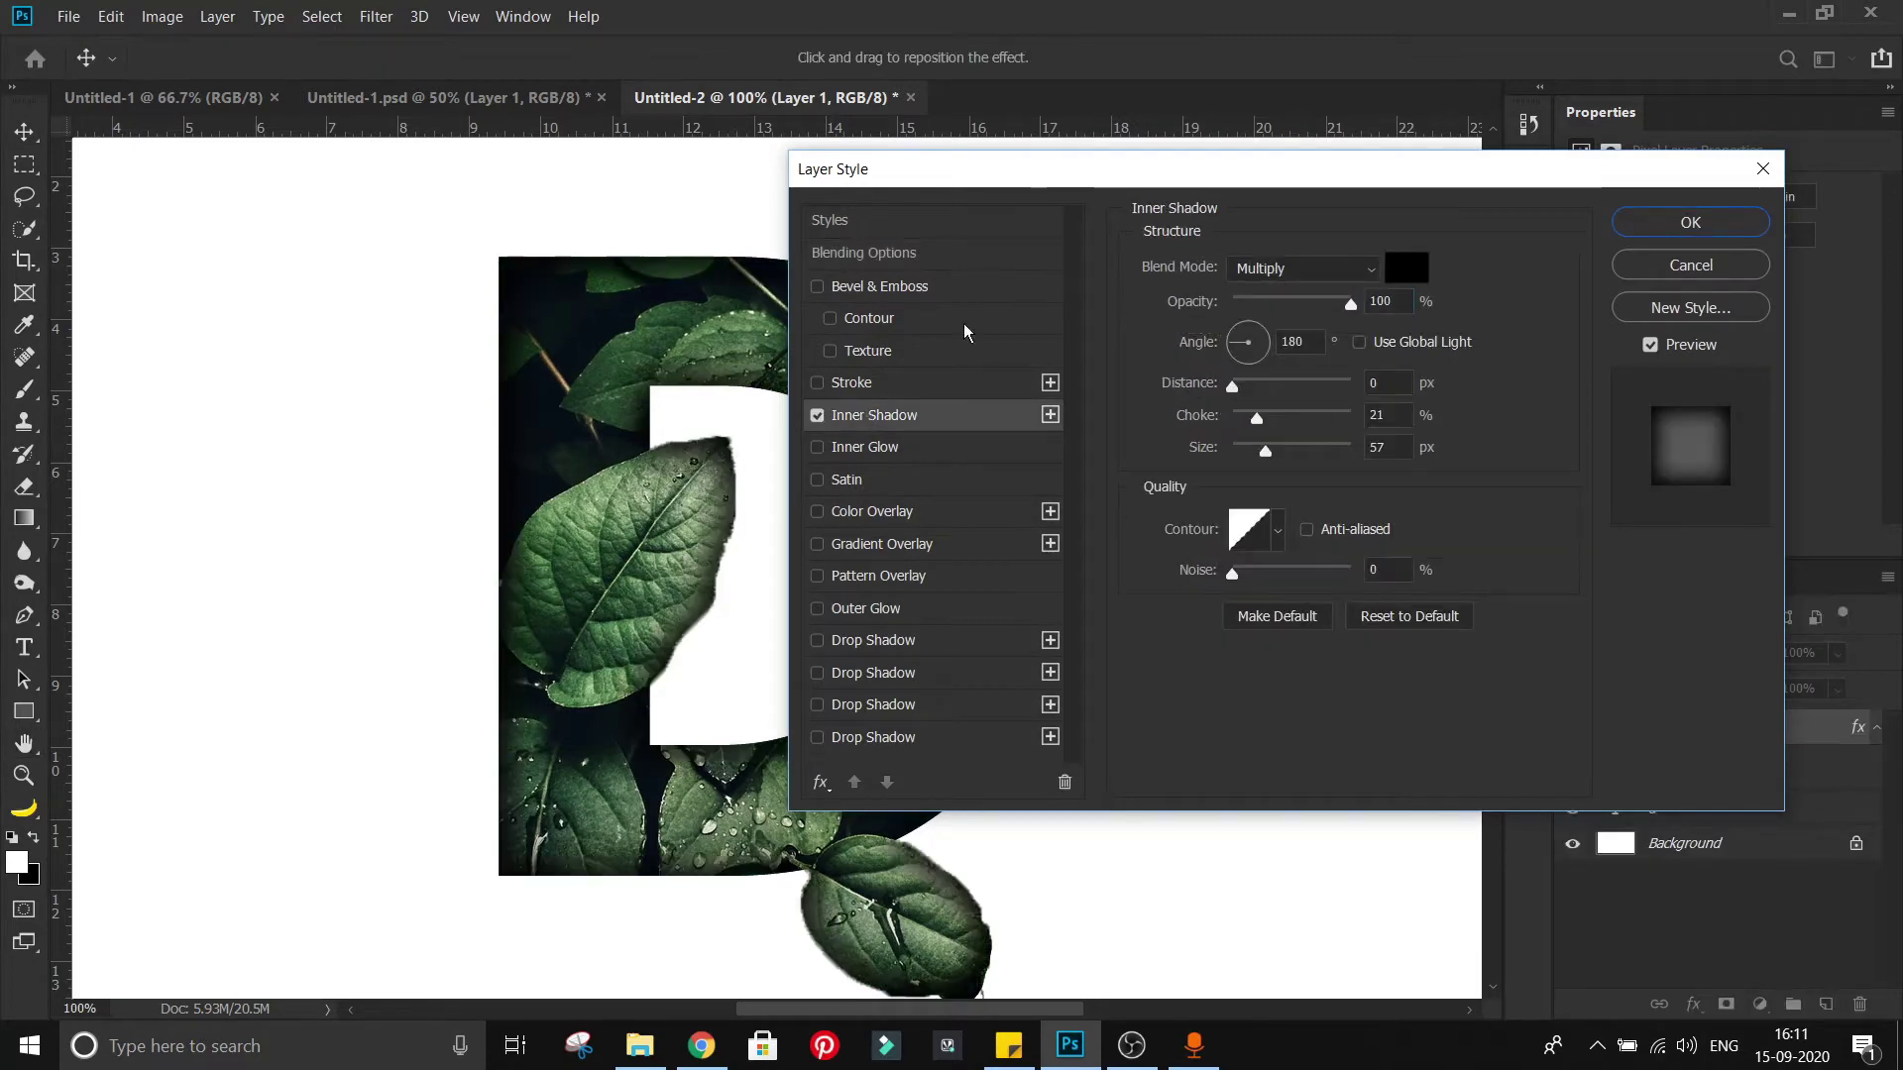
pyautogui.moveTo(1254, 399); pyautogui.dragTo(1269, 461)
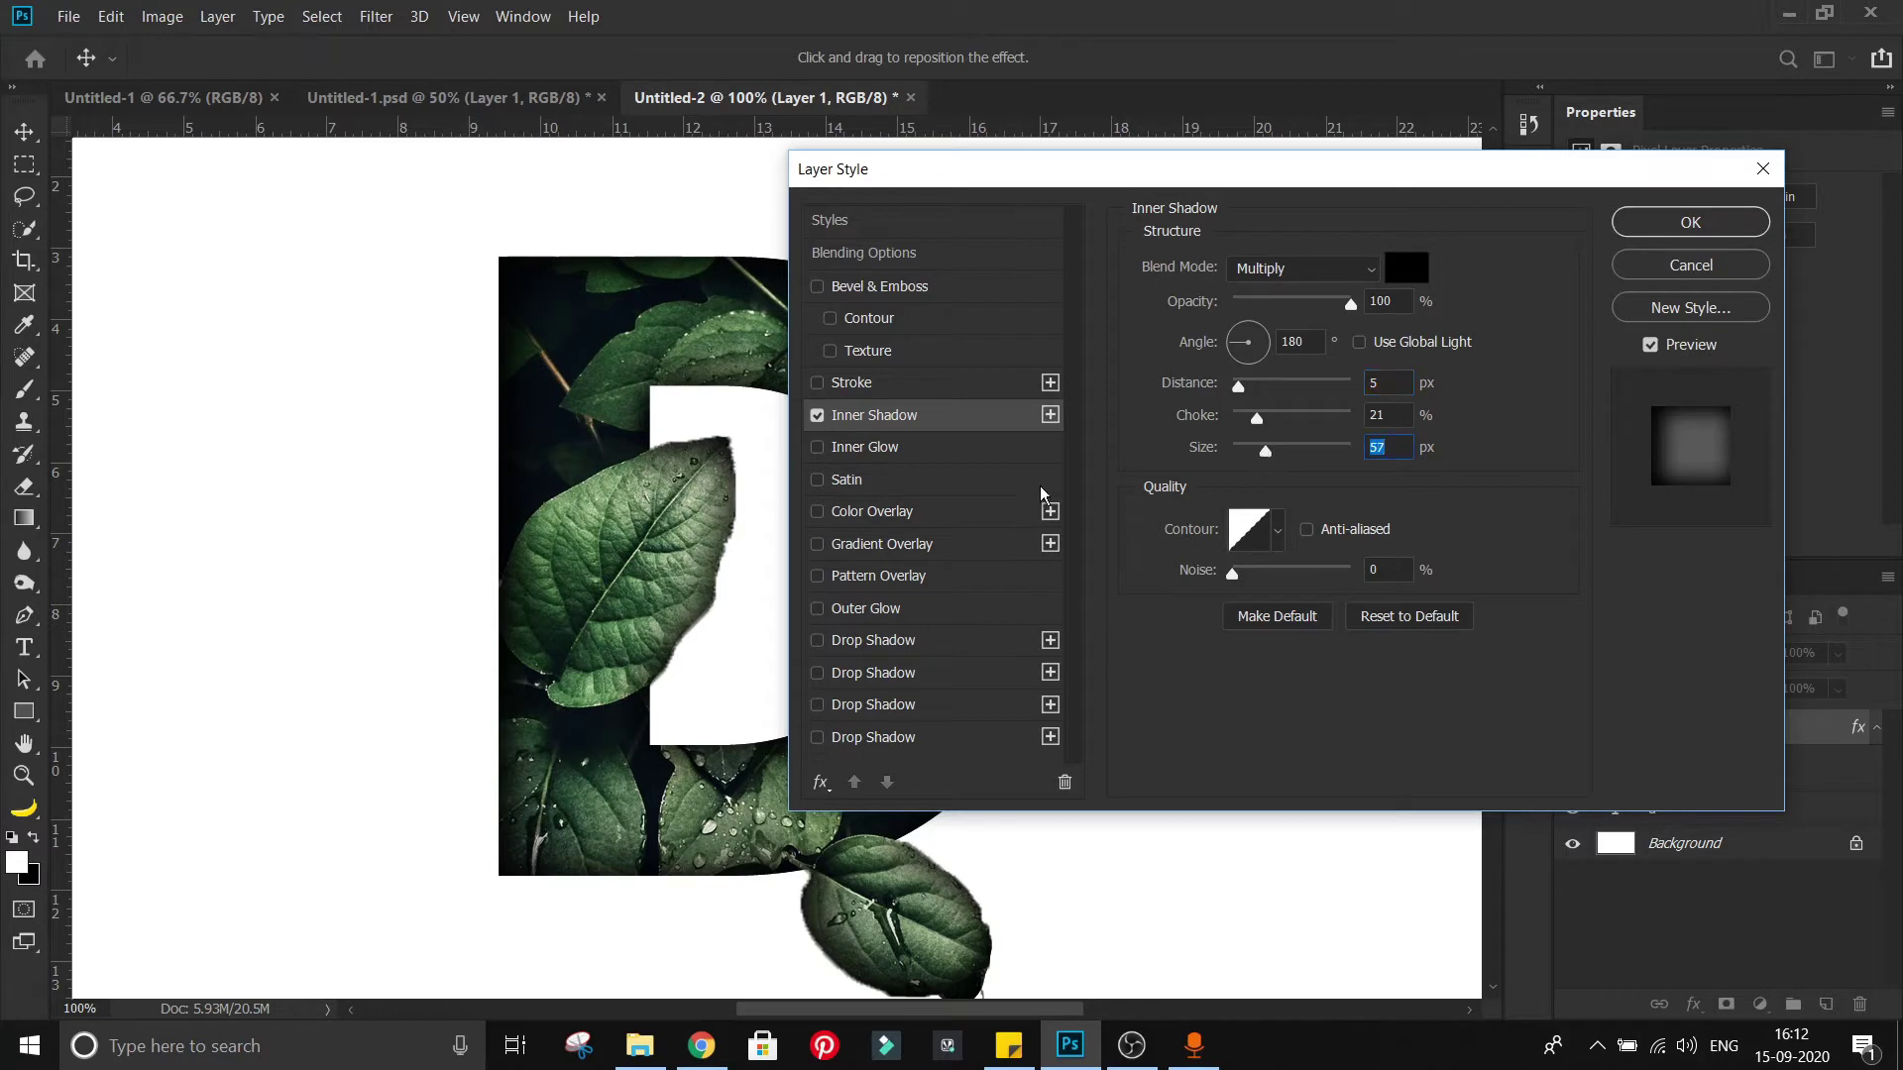
# Step: Add a second Inner Shadow with 24 px distance, 90 px size and 51% opacity, and apply the layer style
pyautogui.click(1051, 414)
pyautogui.moveTo(1237, 386); pyautogui.dragTo(1261, 386)
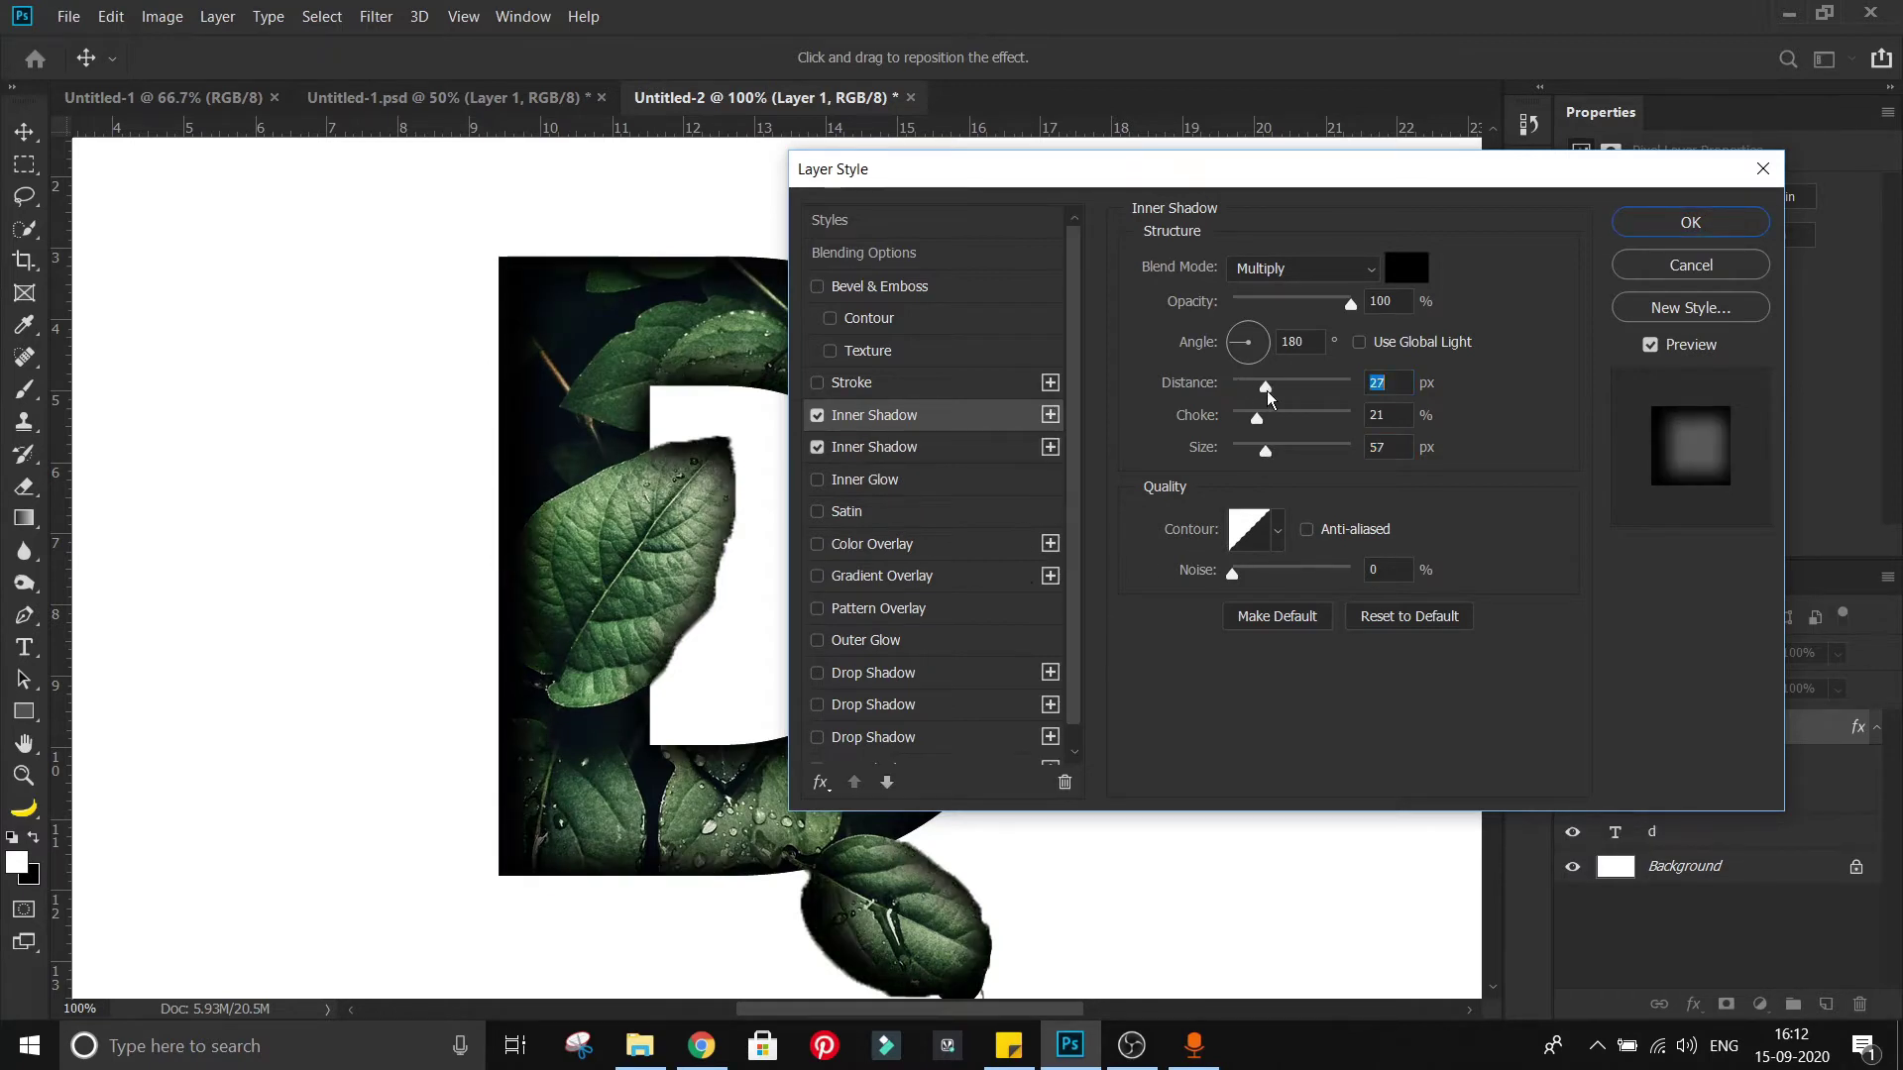
pyautogui.moveTo(1266, 451); pyautogui.dragTo(1279, 451)
pyautogui.moveTo(1350, 303); pyautogui.dragTo(1292, 300)
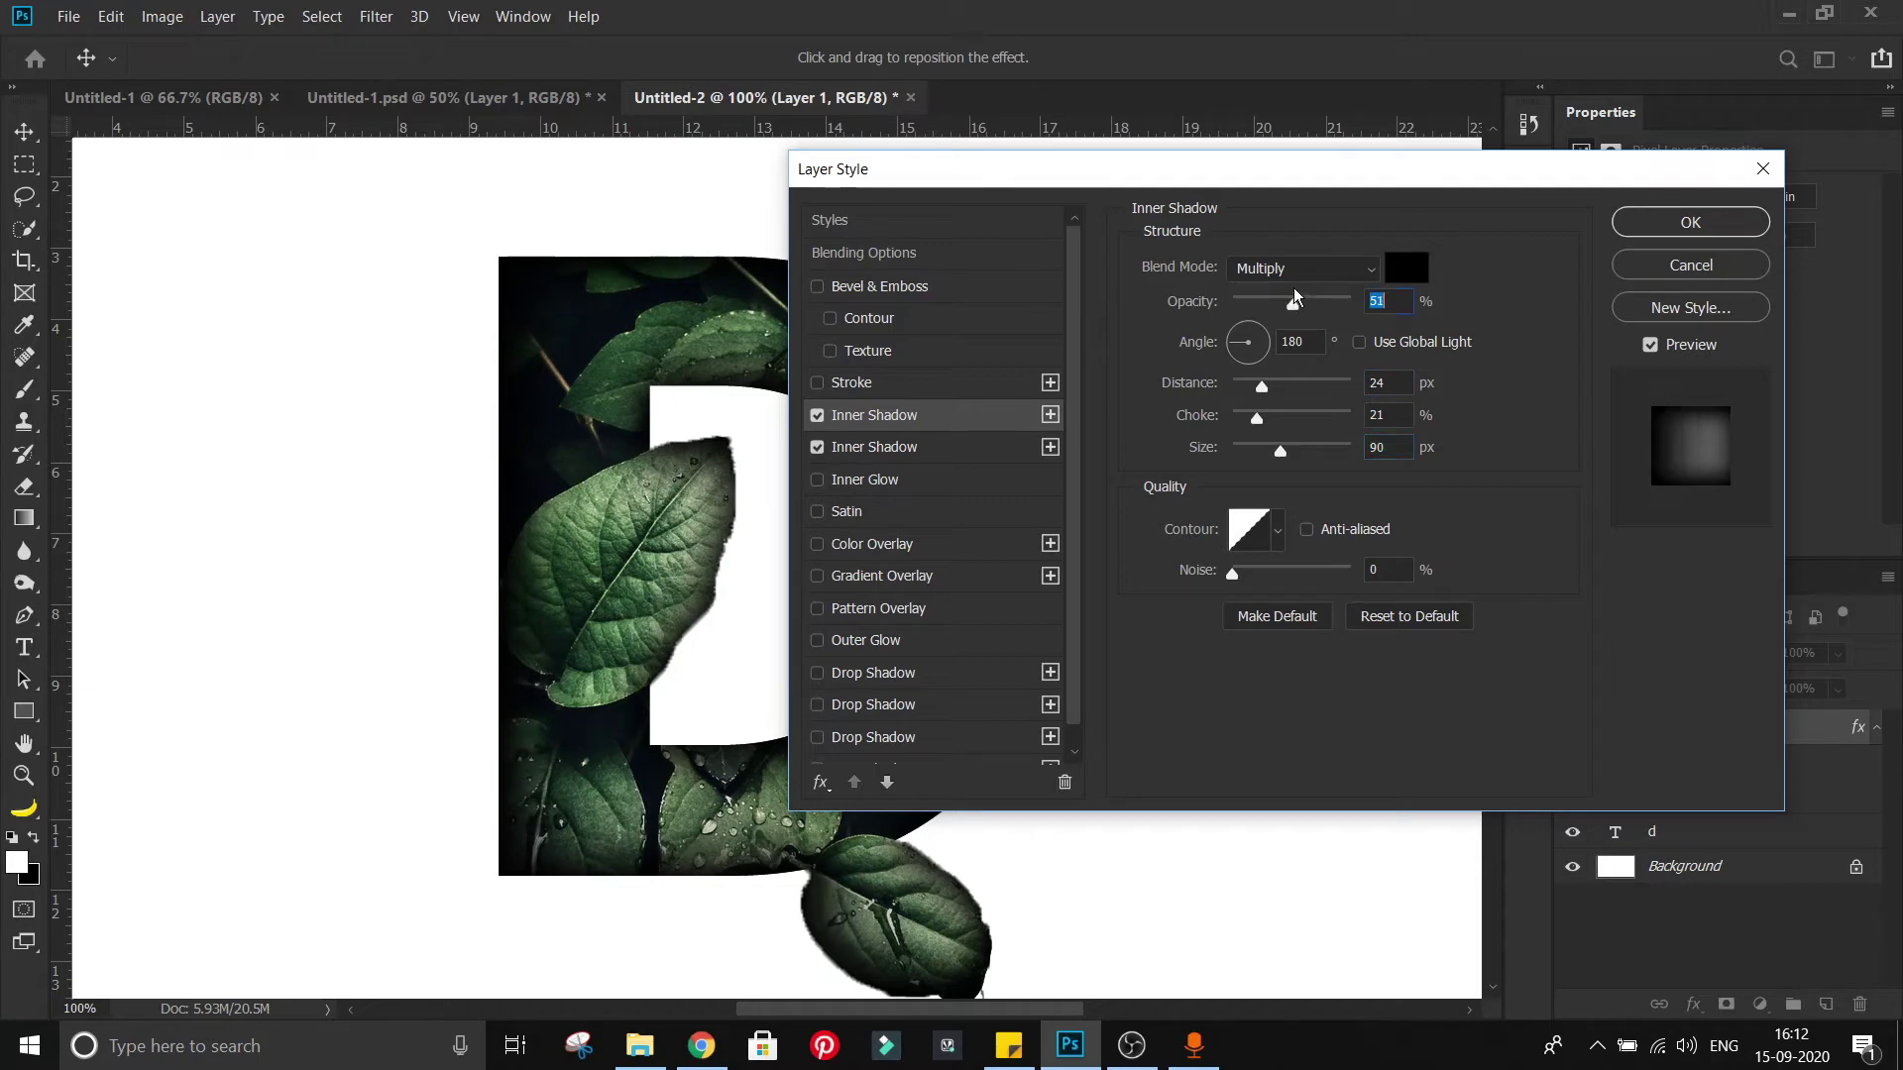
pyautogui.click(1648, 228)
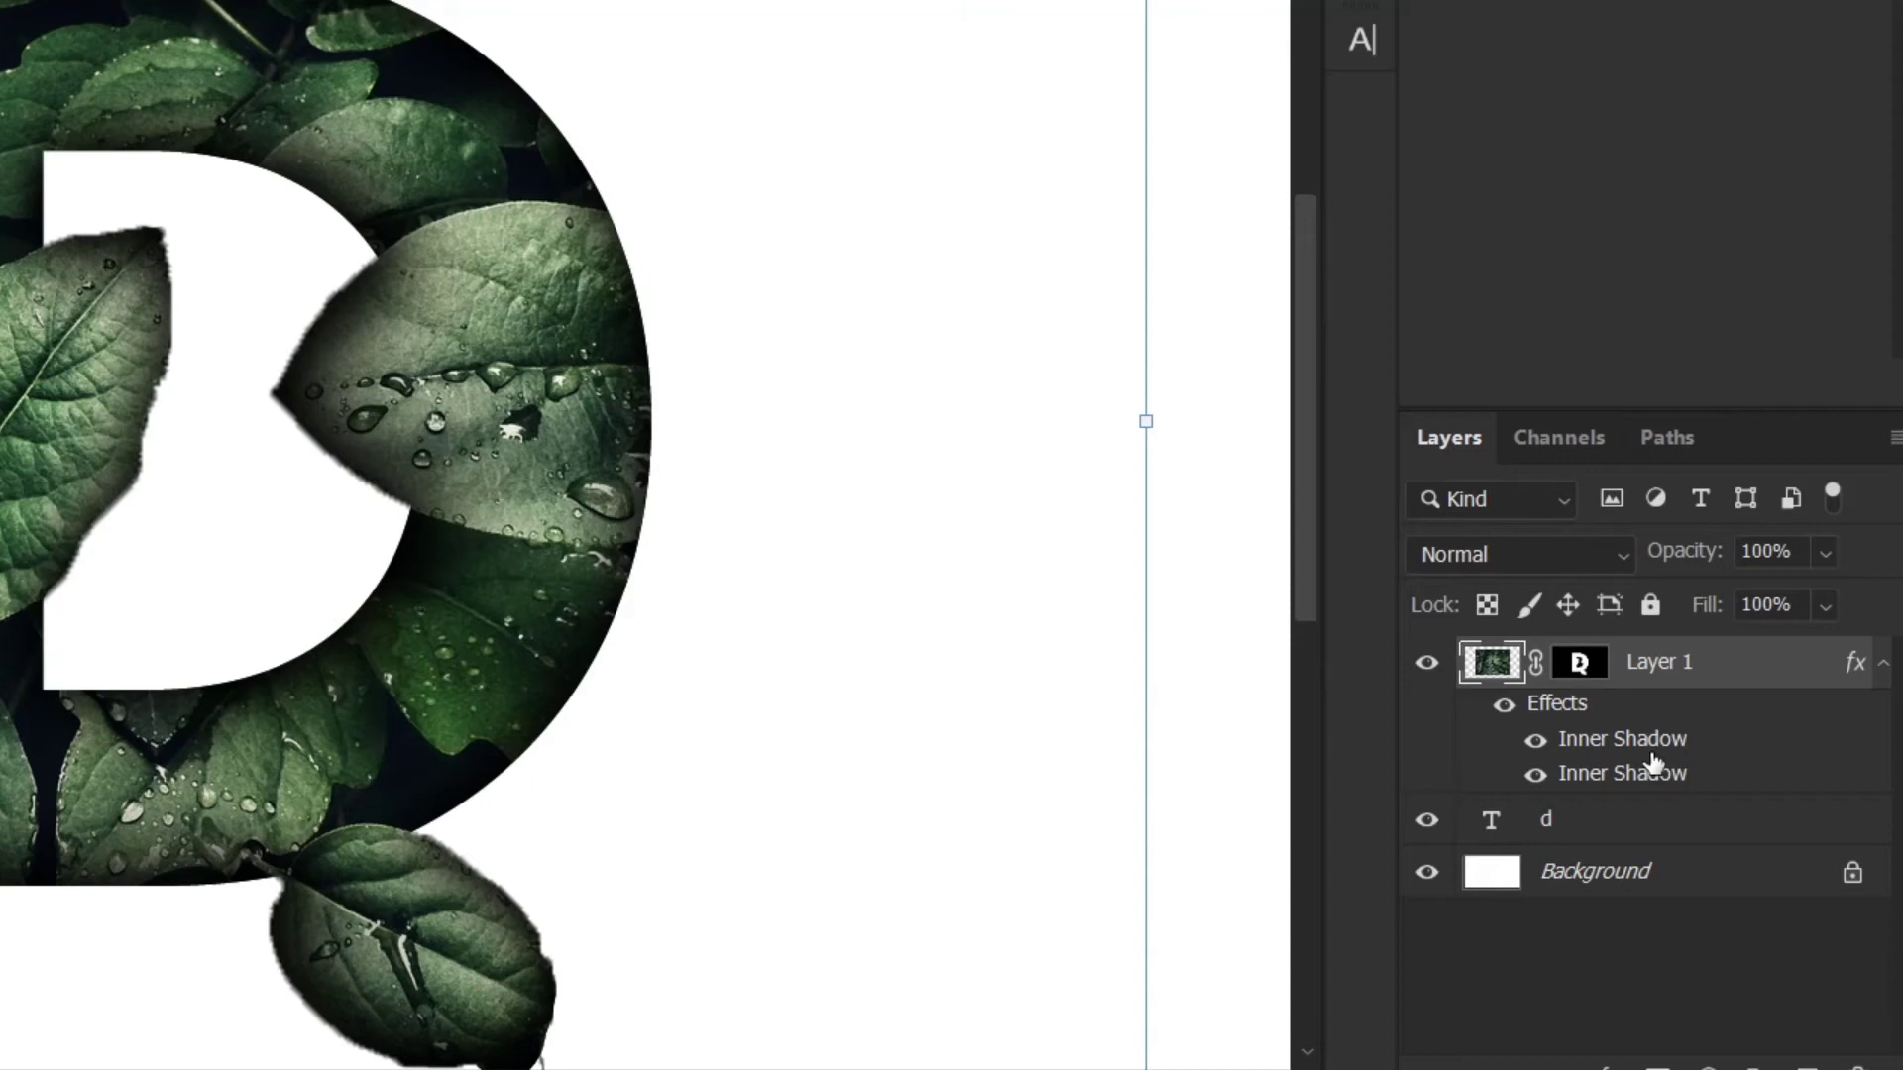
# Step: Split the inner shadow effects into their own layers and convert both shadow layers into one smart object
pyautogui.rightClick(1651, 759)
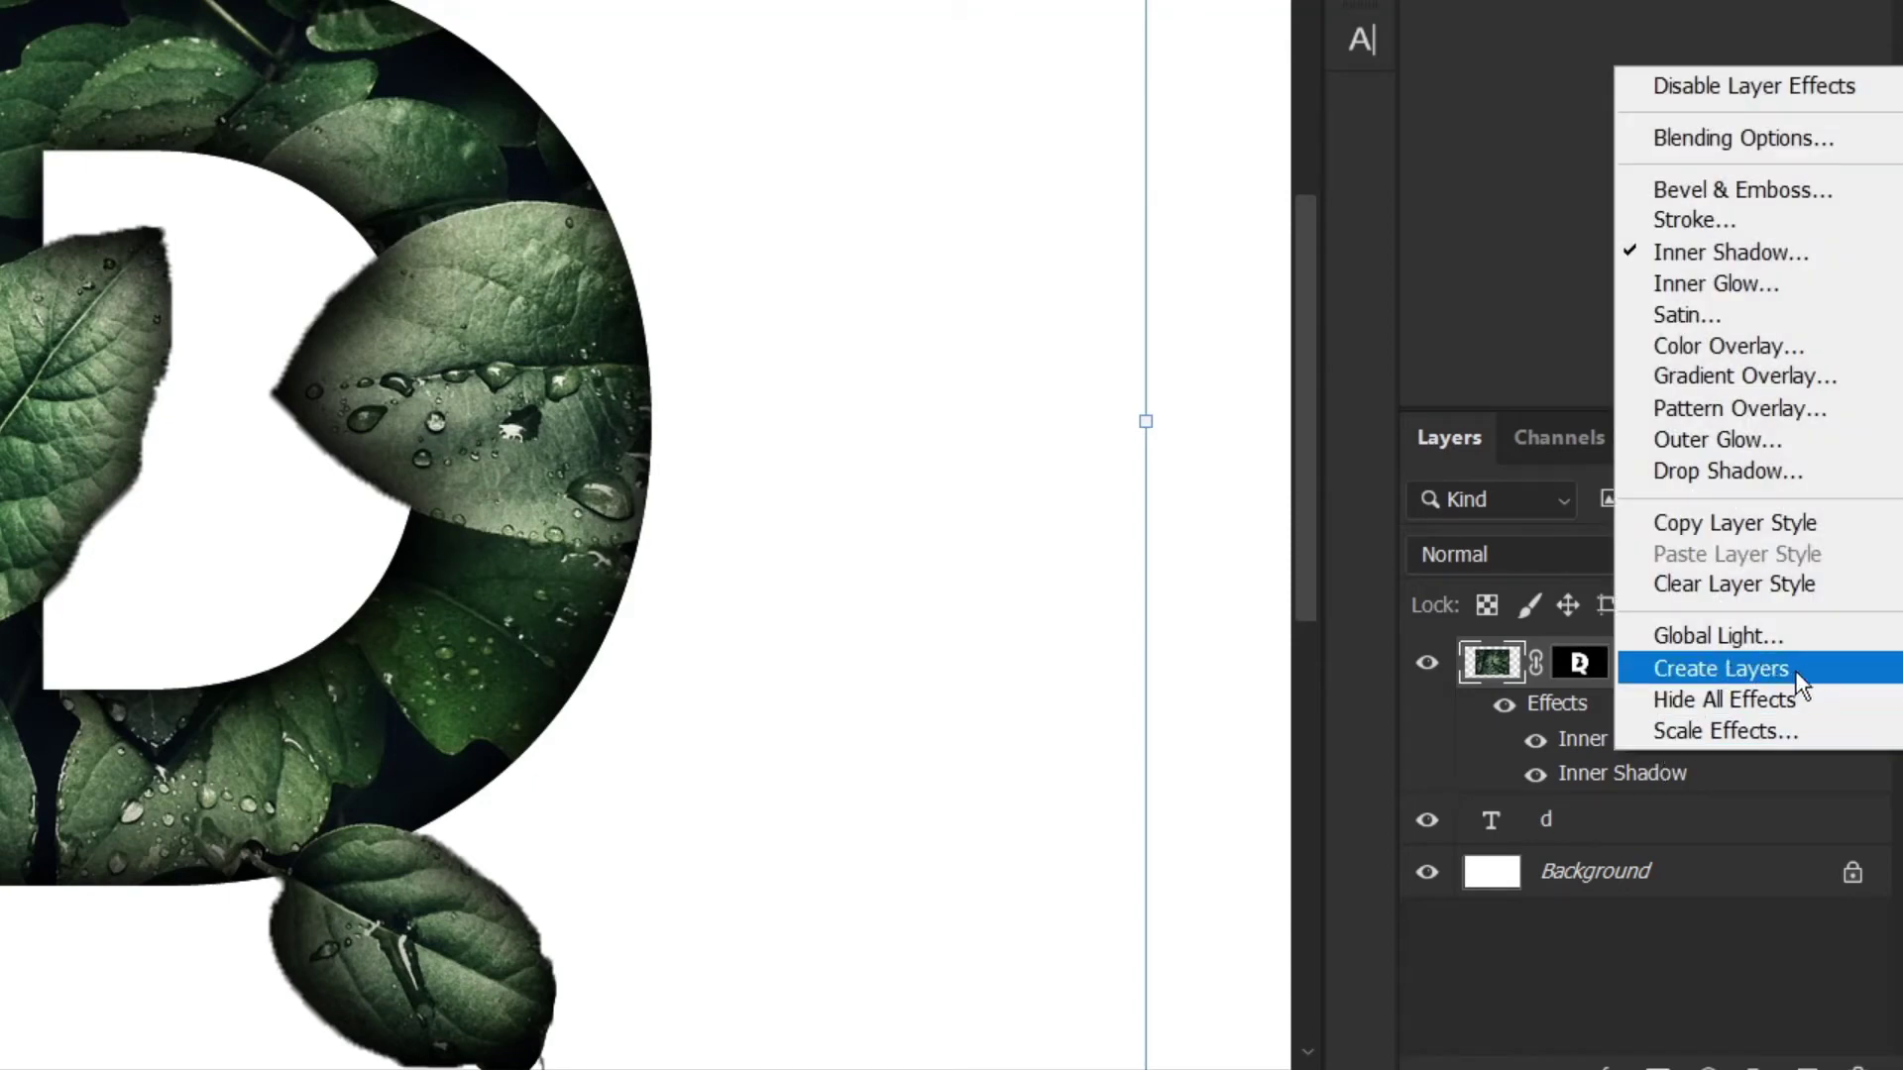
pyautogui.click(1748, 664)
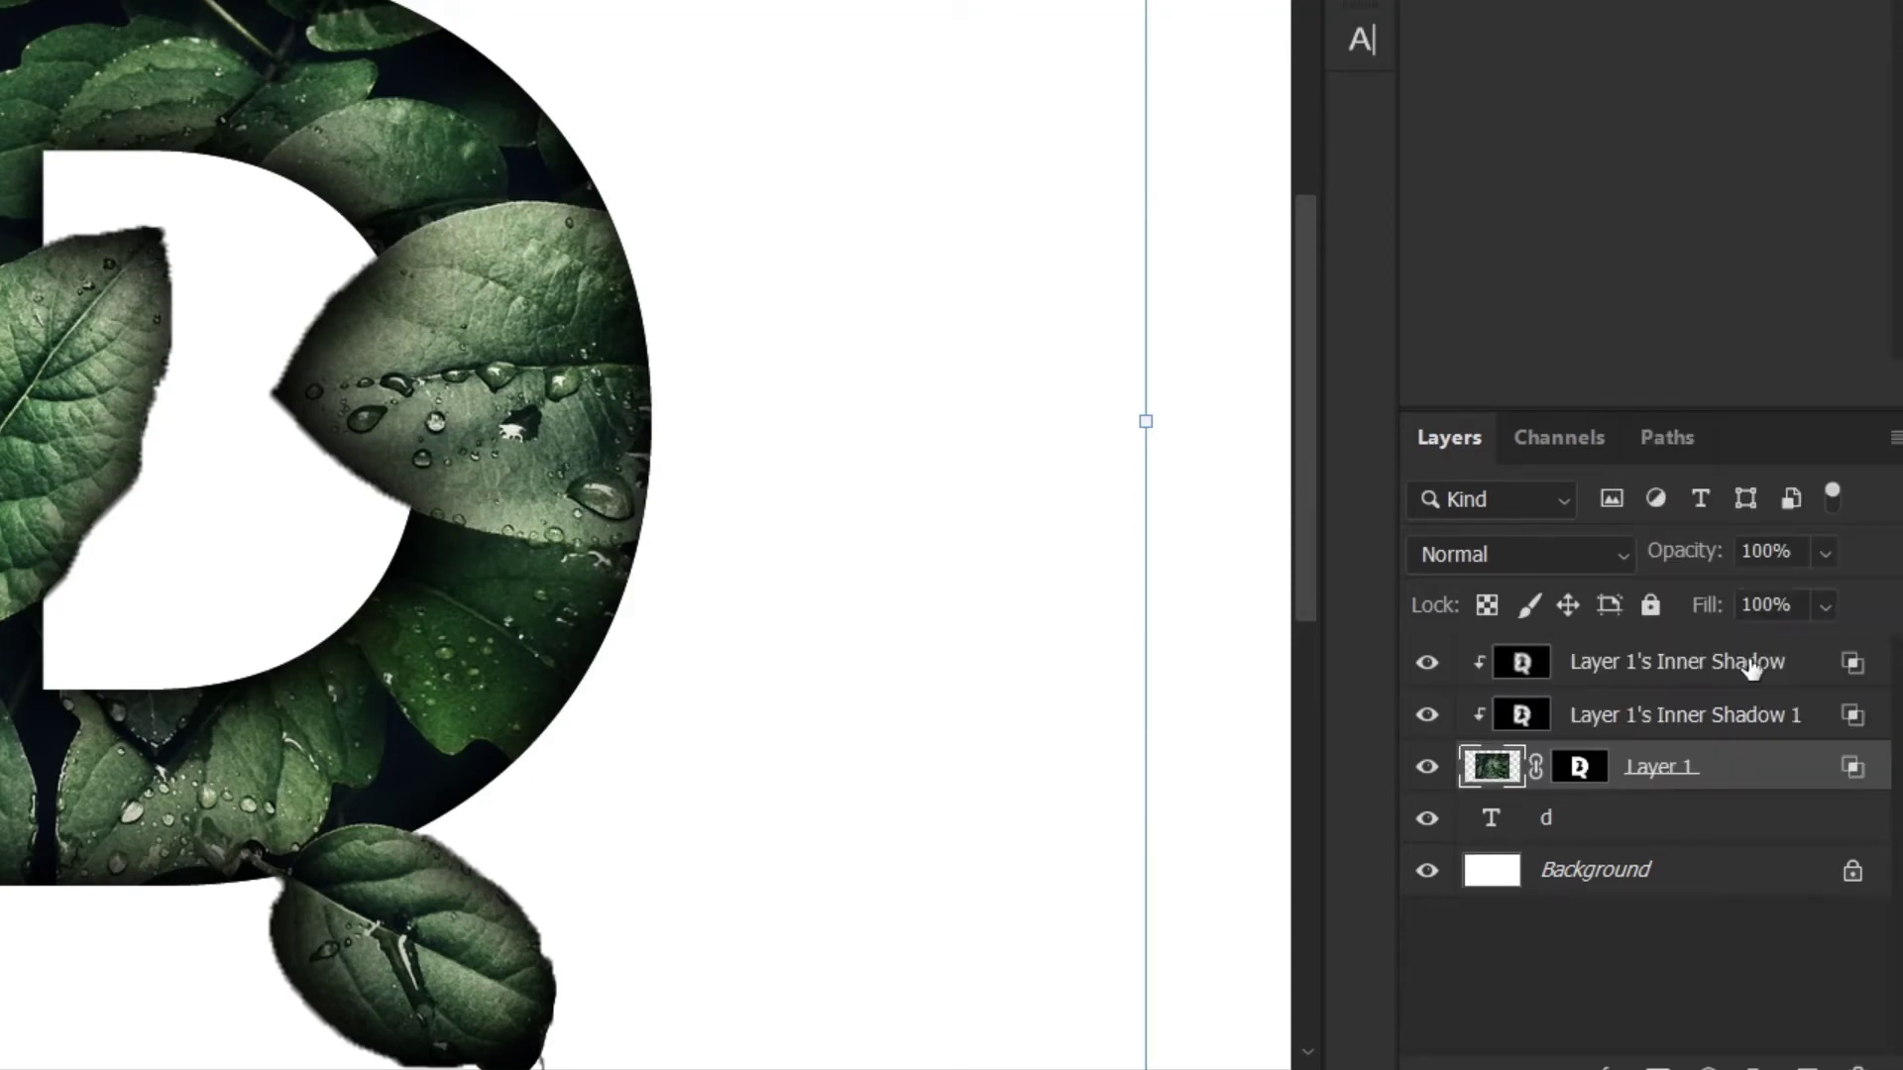
pyautogui.click(1670, 725)
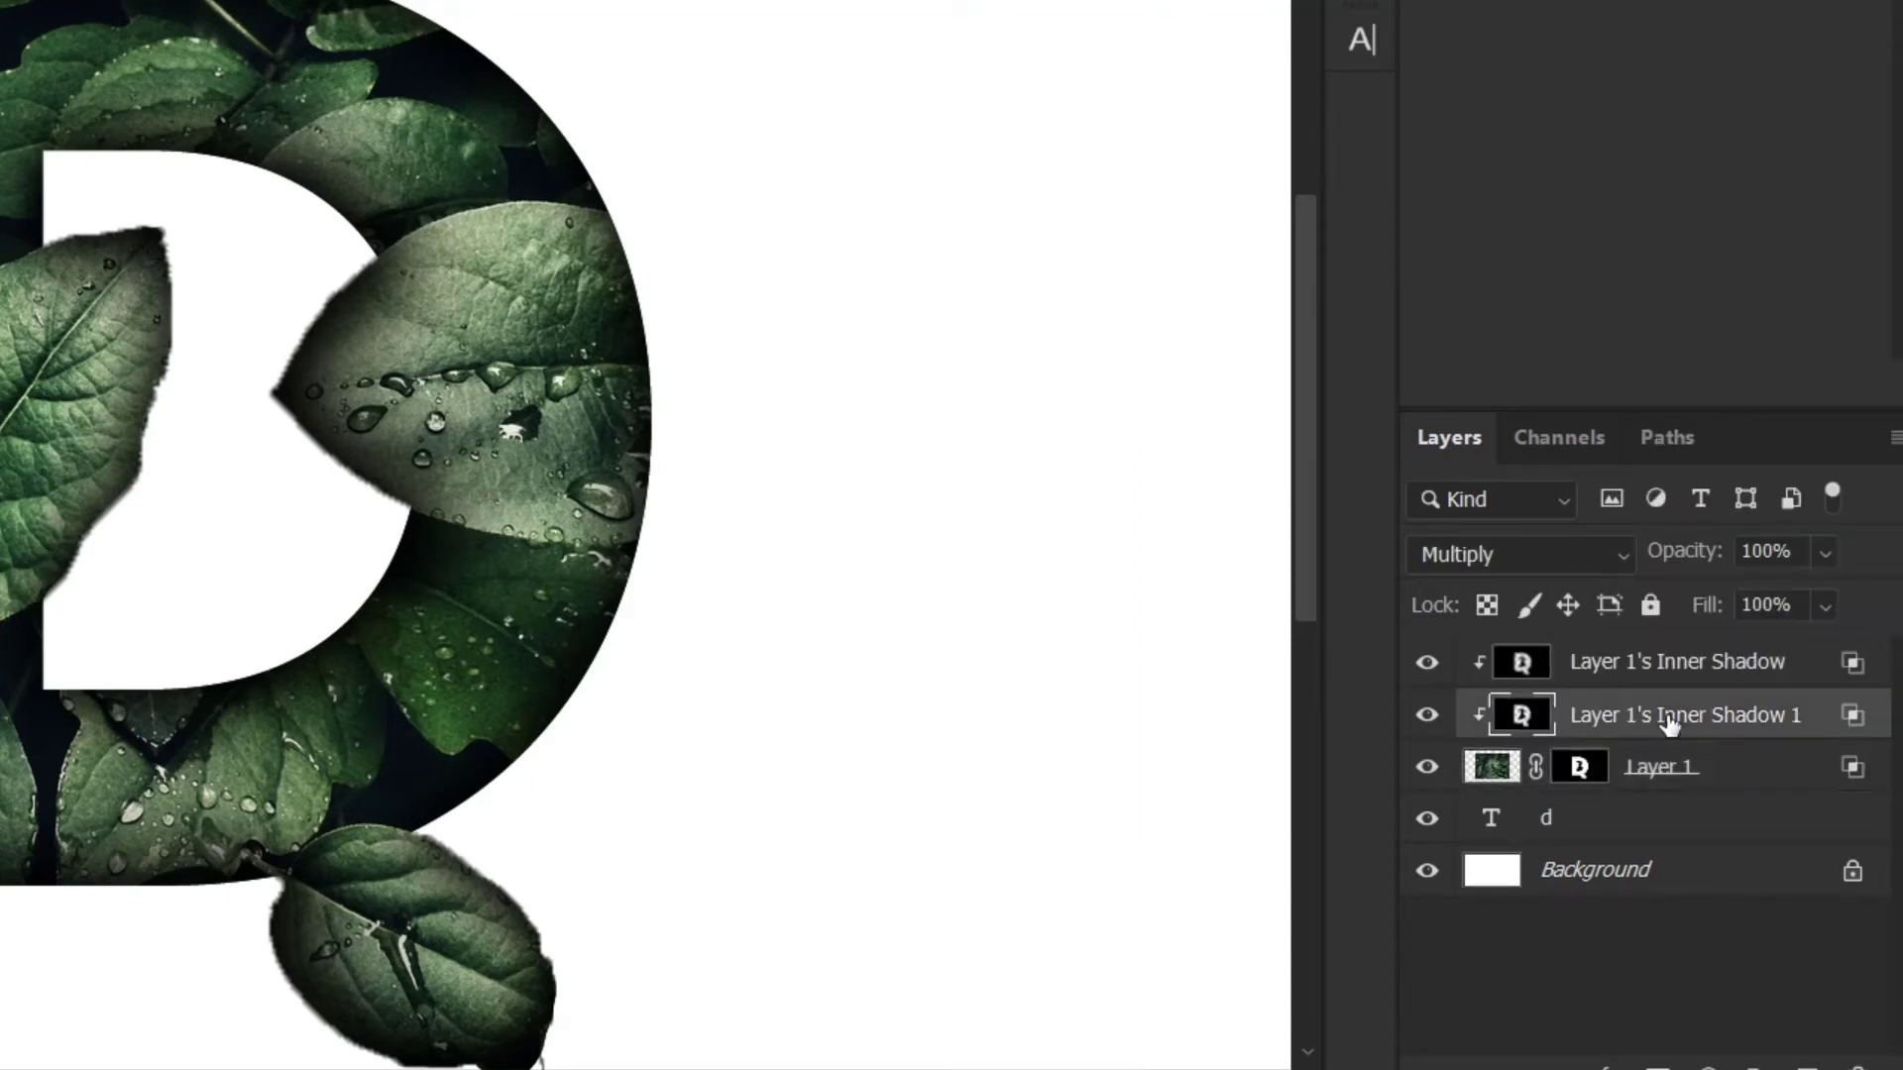
pyautogui.keyDown('shift'); pyautogui.click(1673, 664); pyautogui.keyUp('shift')
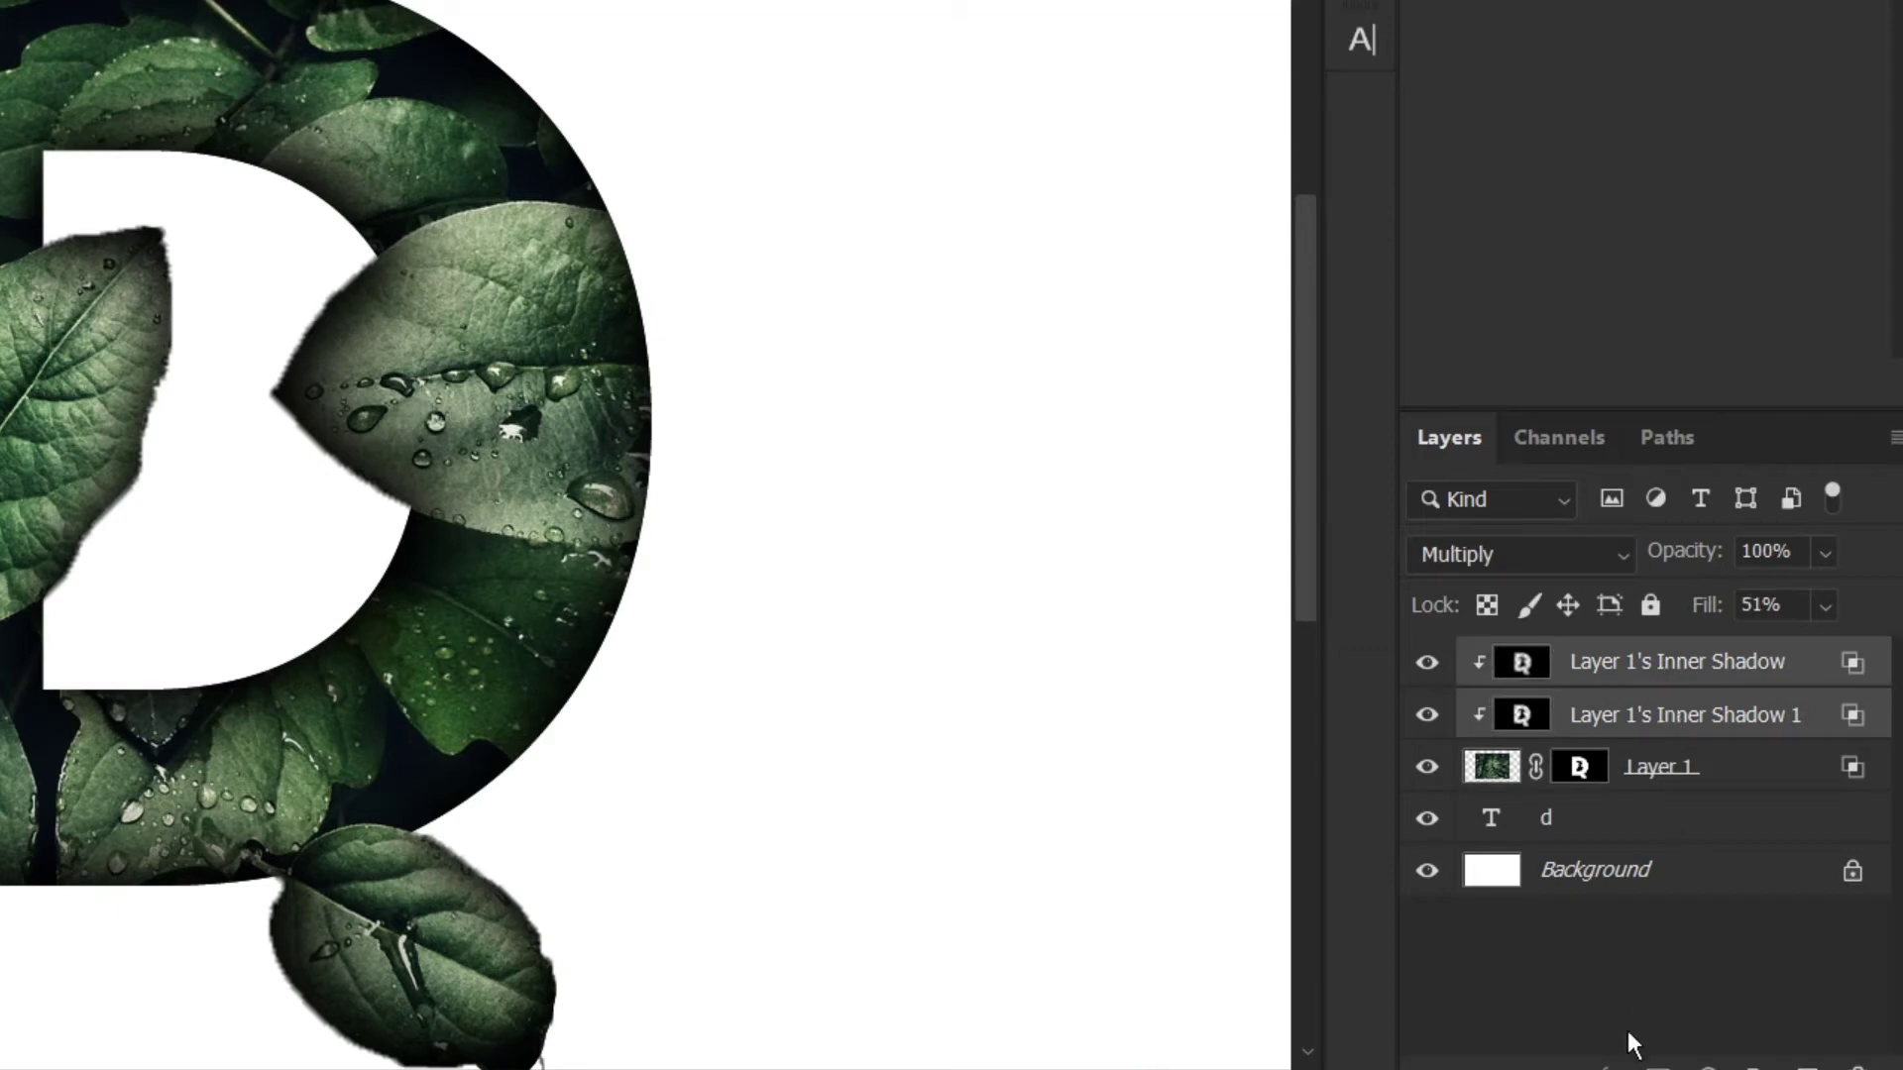
pyautogui.rightClick(1673, 713)
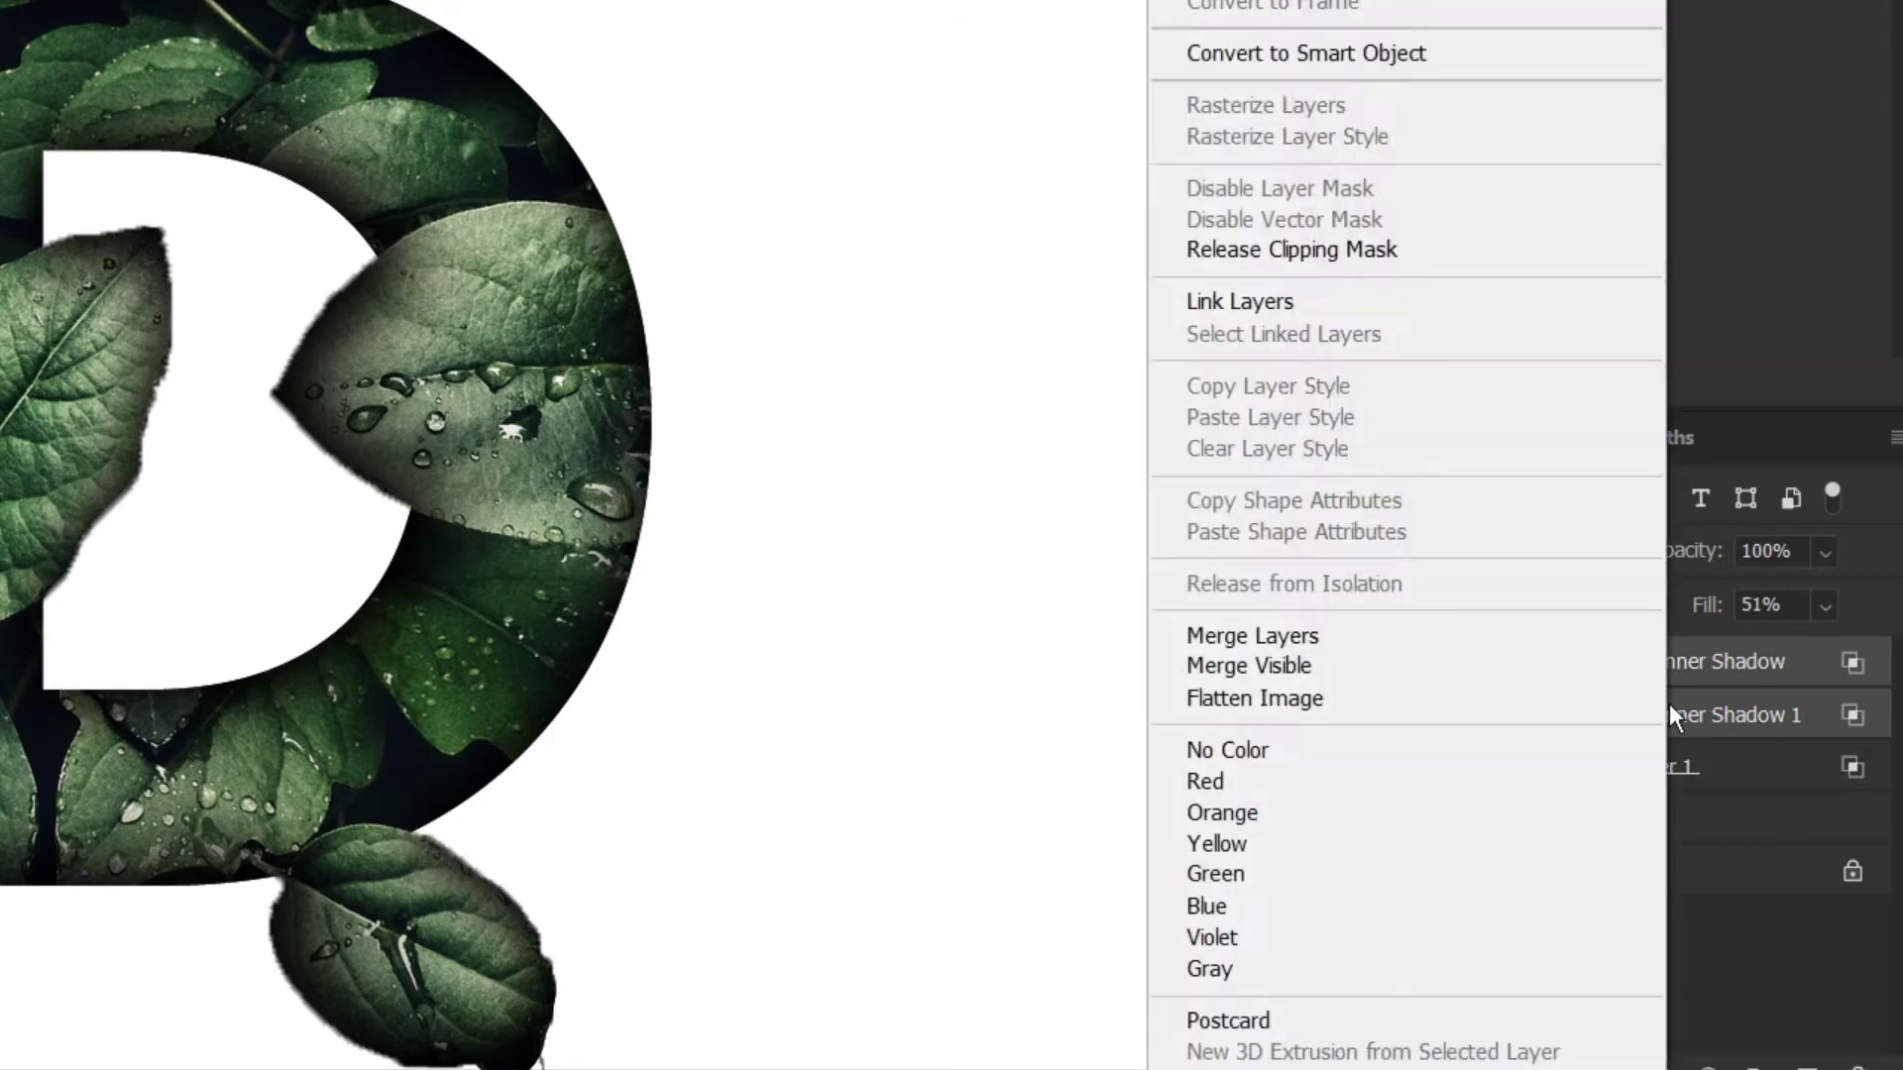
pyautogui.click(1318, 55)
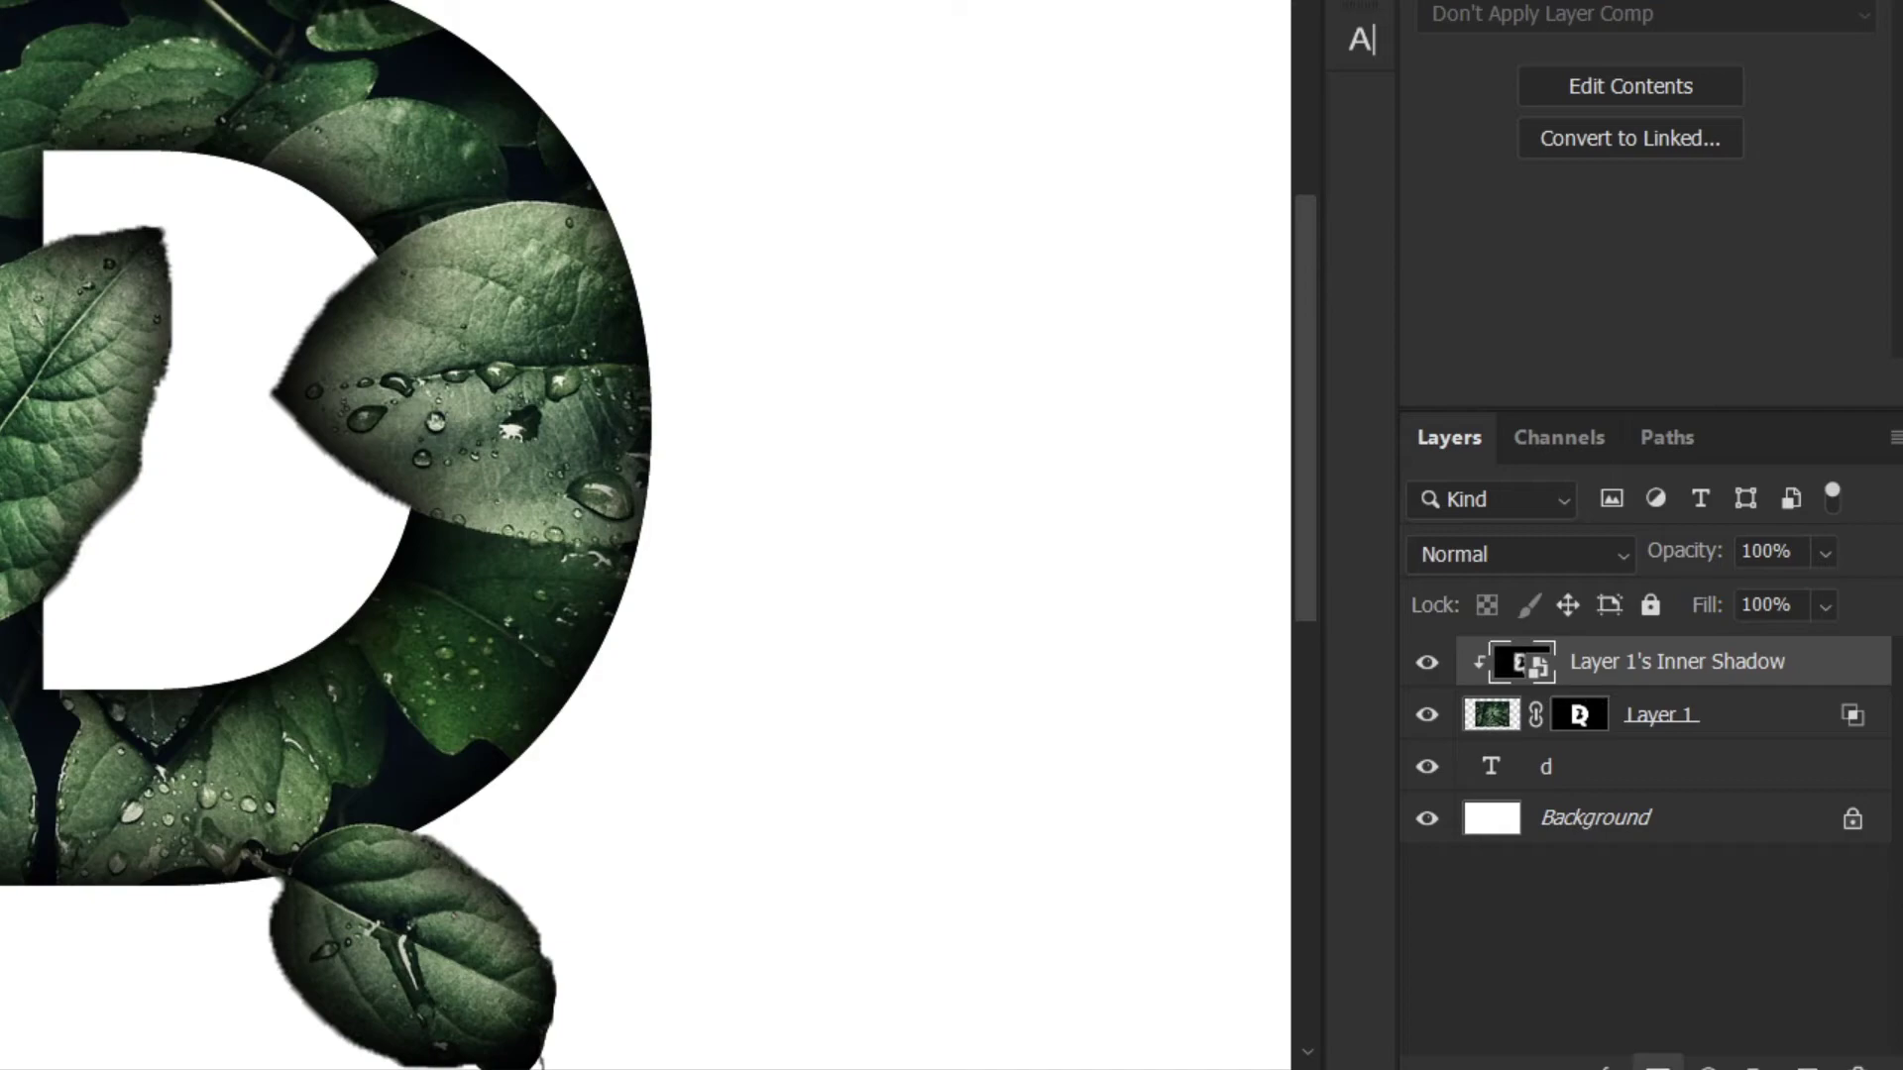
# Step: Mask the inner shadow smart object and paint black over the two leaves overlapping the D's opening, within the D mask's selection, then deselect
pyautogui.click(1657, 1063)
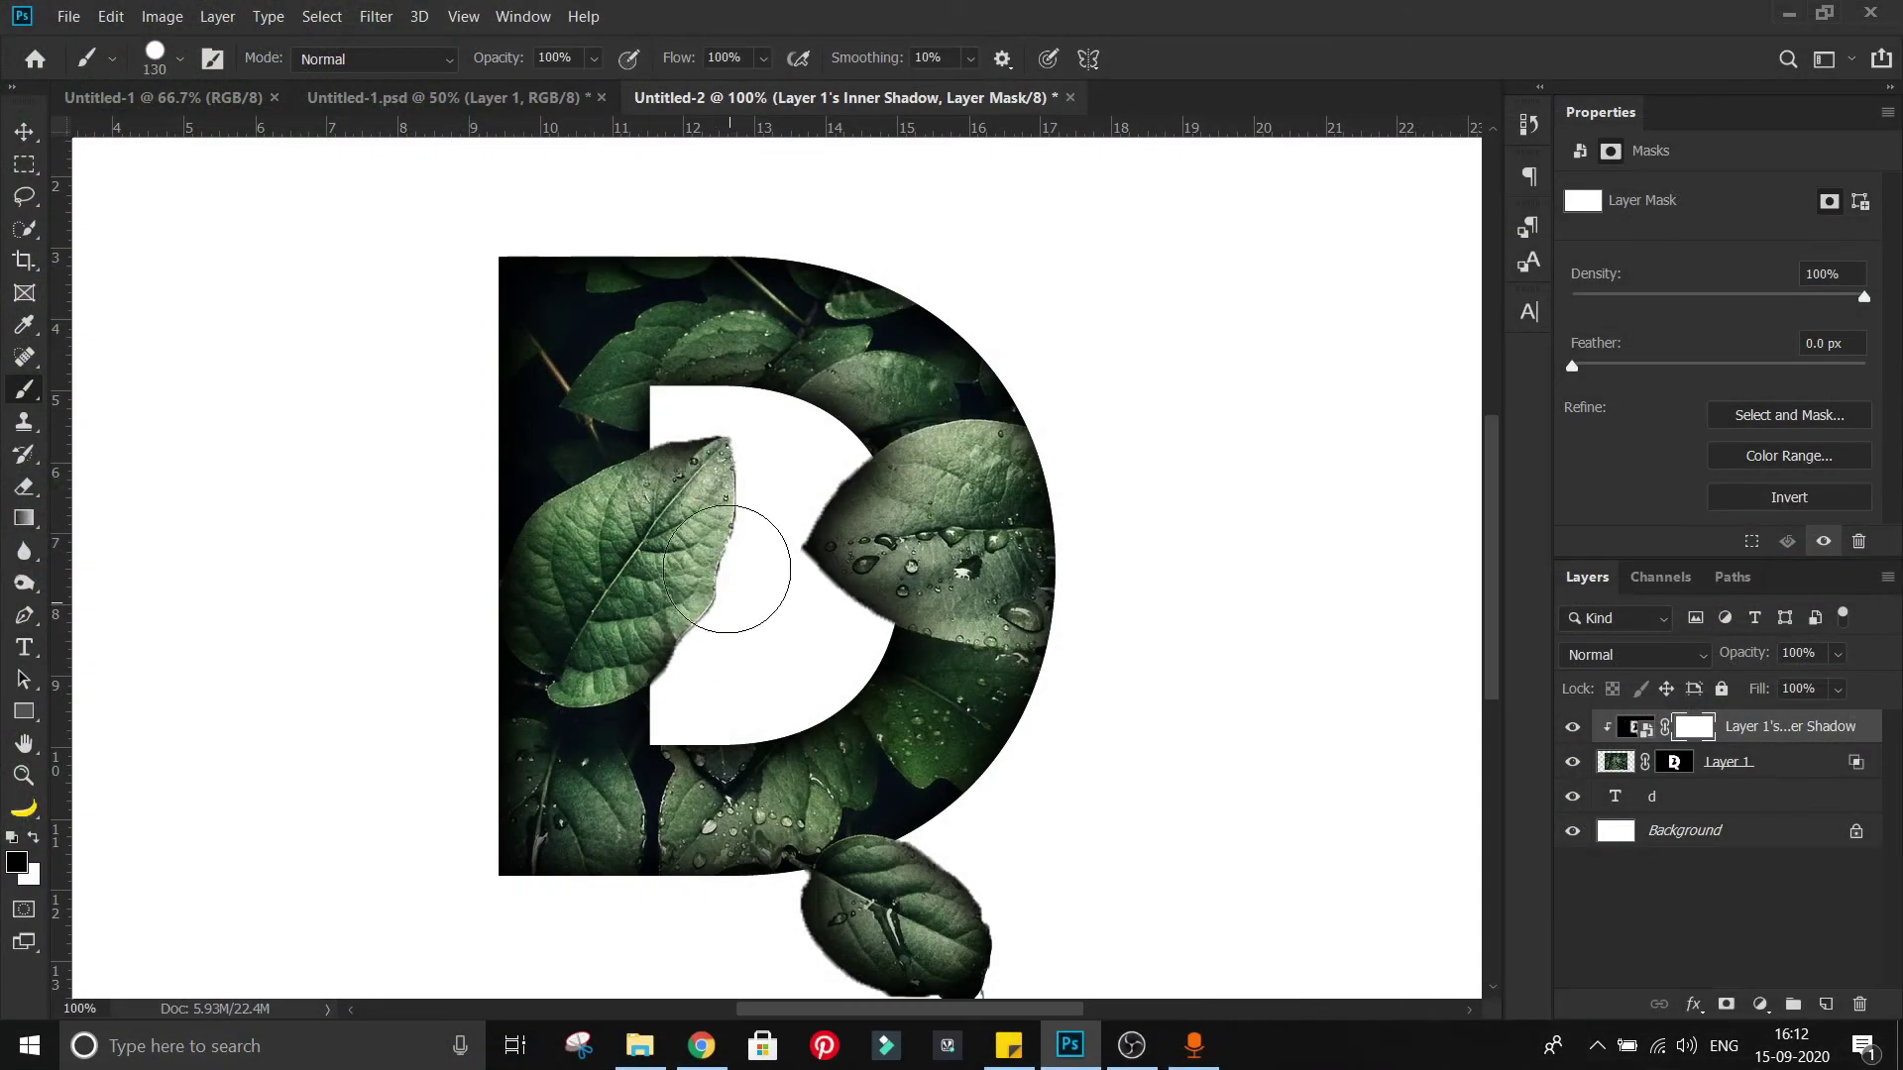
pyautogui.moveTo(548, 423)
pyautogui.mouseDown()
pyautogui.moveTo(587, 381)
pyautogui.moveTo(534, 412)
pyautogui.mouseUp()
pyautogui.keyDown('ctrl'); pyautogui.click(1674, 764); pyautogui.keyUp('ctrl')
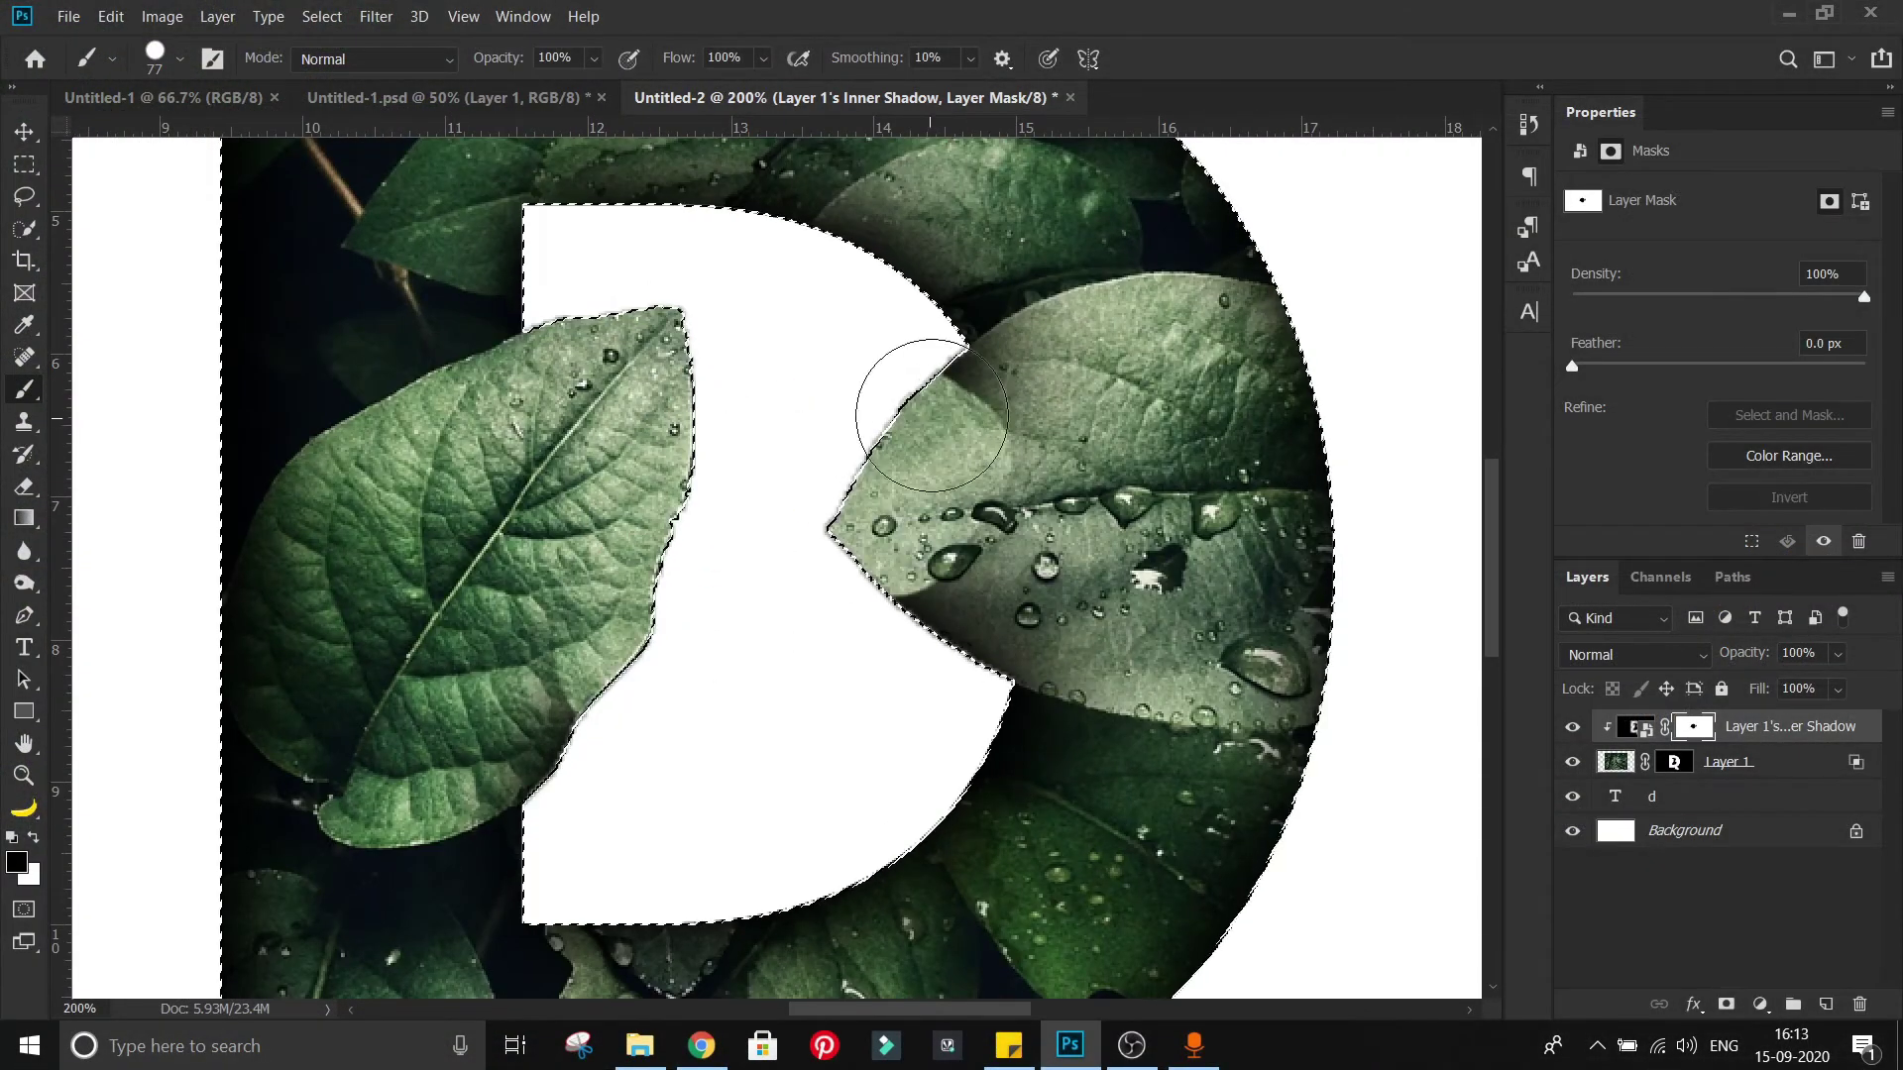
pyautogui.moveTo(926, 404)
pyautogui.mouseDown()
pyautogui.moveTo(1031, 545)
pyautogui.moveTo(1041, 379)
pyautogui.mouseUp()
pyautogui.hotkey('ctrl', 'd')
pyautogui.moveTo(1090, 649); pyautogui.dragTo(1001, 649)
pyautogui.moveTo(578, 776); pyautogui.dragTo(599, 458)
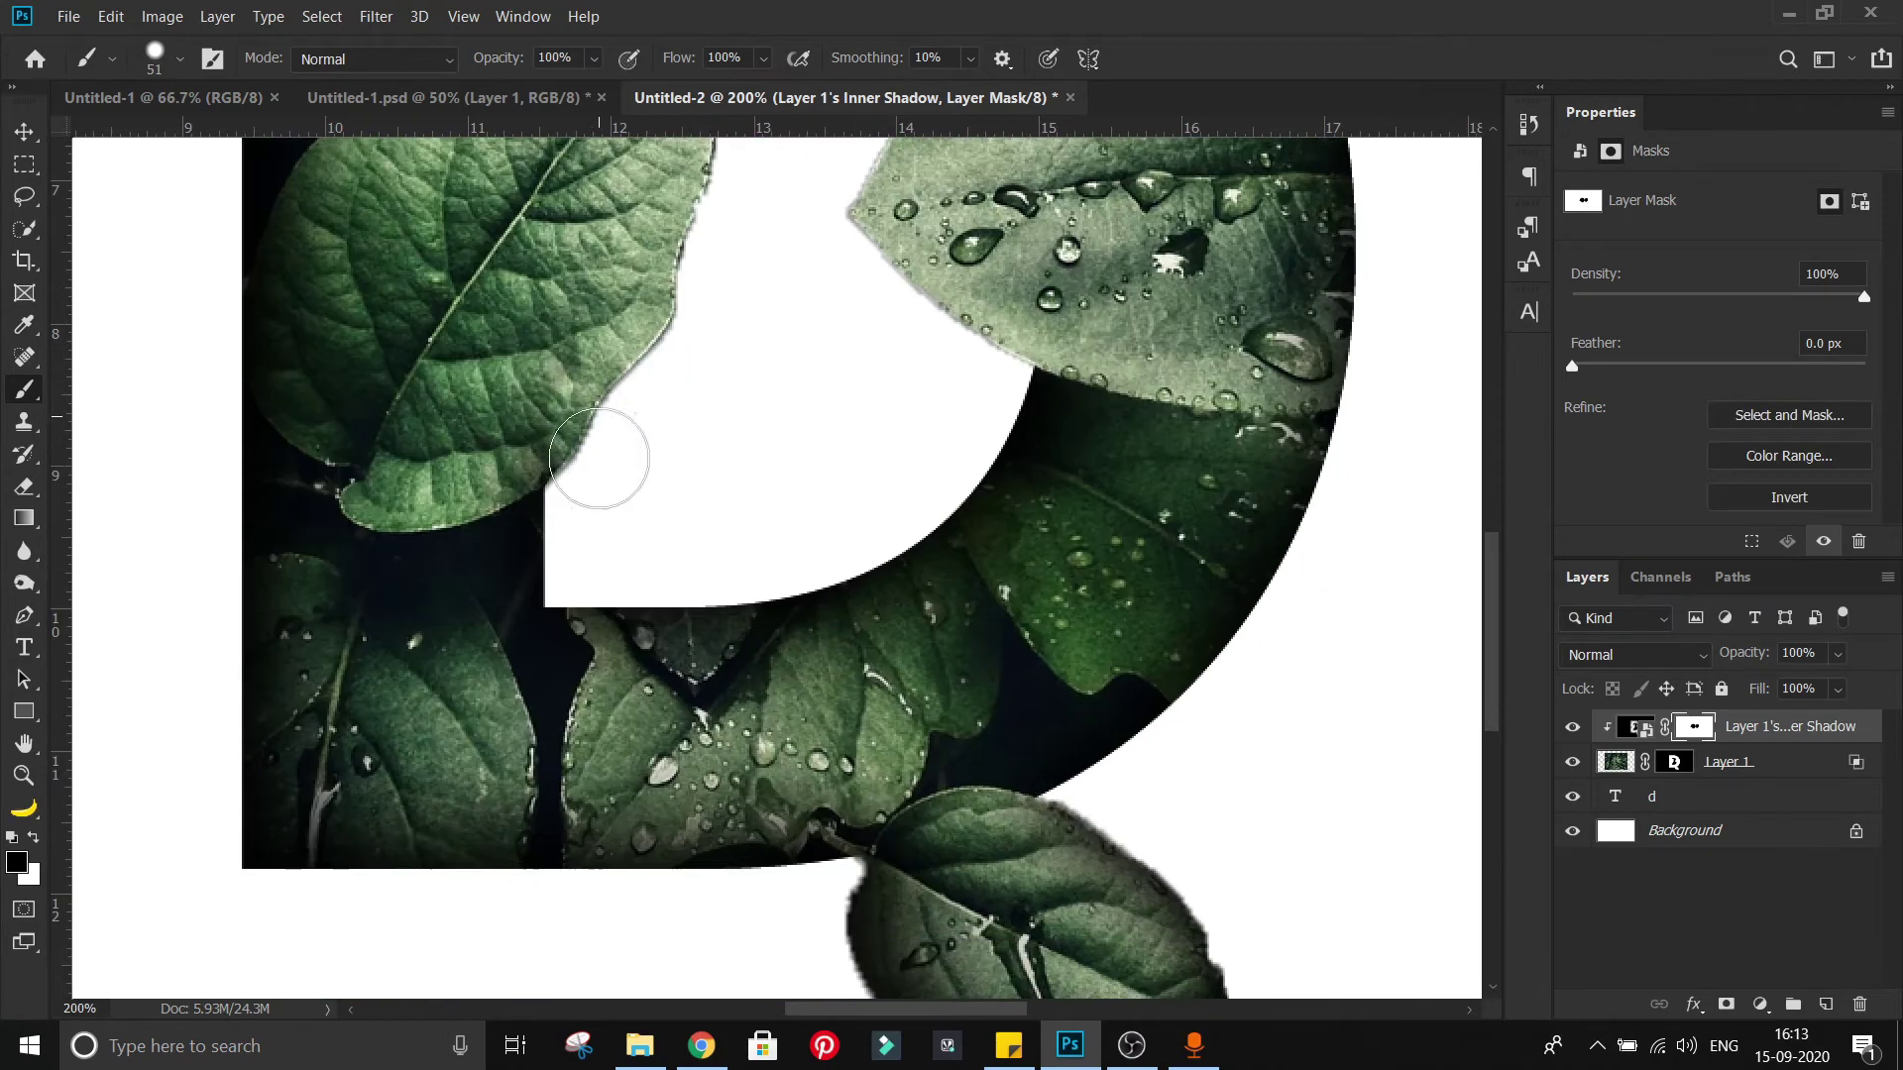
# Step: Paint the inner shadow away on the leaf below the D and lower the shadow layer's opacity to 76%
pyautogui.moveTo(529, 383); pyautogui.dragTo(611, 450)
pyautogui.moveTo(1030, 891); pyautogui.dragTo(808, 576)
pyautogui.moveTo(907, 577)
pyautogui.mouseDown()
pyautogui.moveTo(851, 768)
pyautogui.moveTo(655, 641)
pyautogui.moveTo(949, 773)
pyautogui.mouseUp()
pyautogui.click(1674, 762)
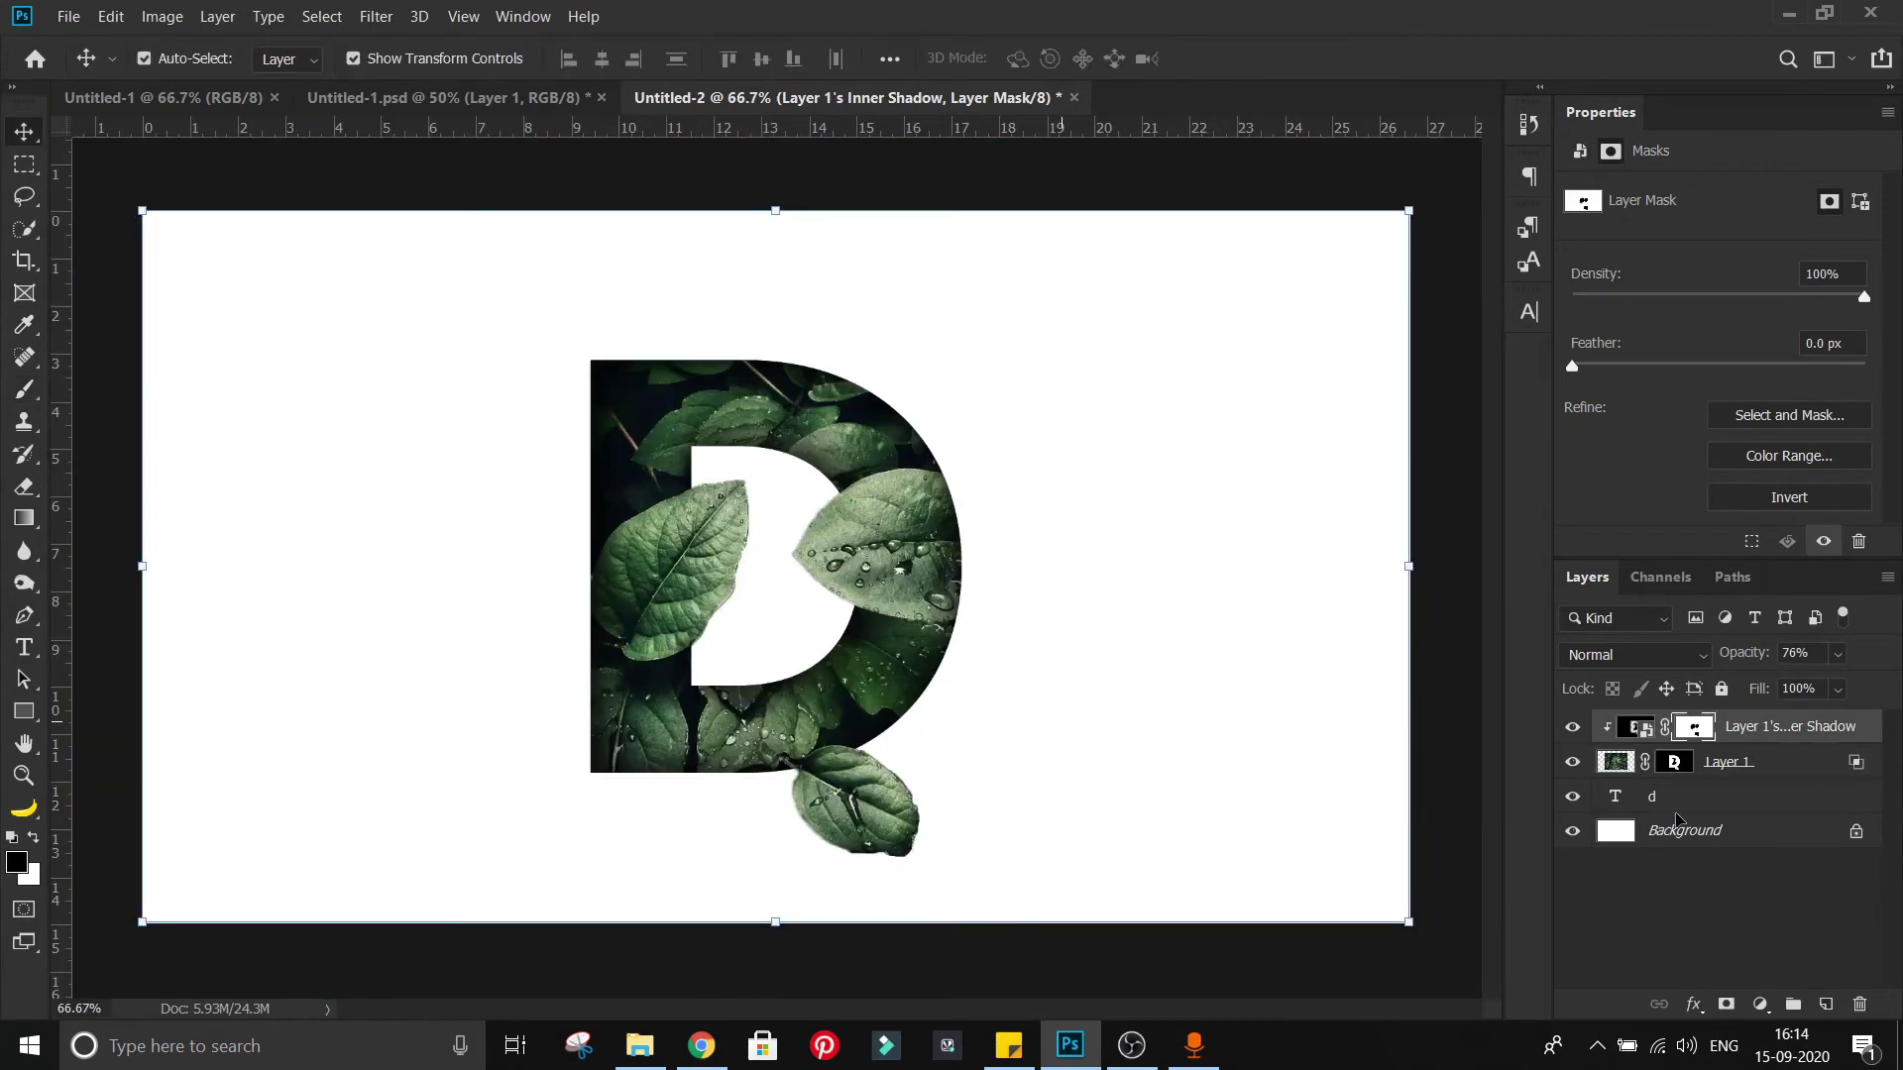
# Step: Add a Drop Shadow to the leaf photo layer at an angle of 146° with 20% spread and 7 px size
pyautogui.click(1676, 801)
pyautogui.hotkey('alt', ']')
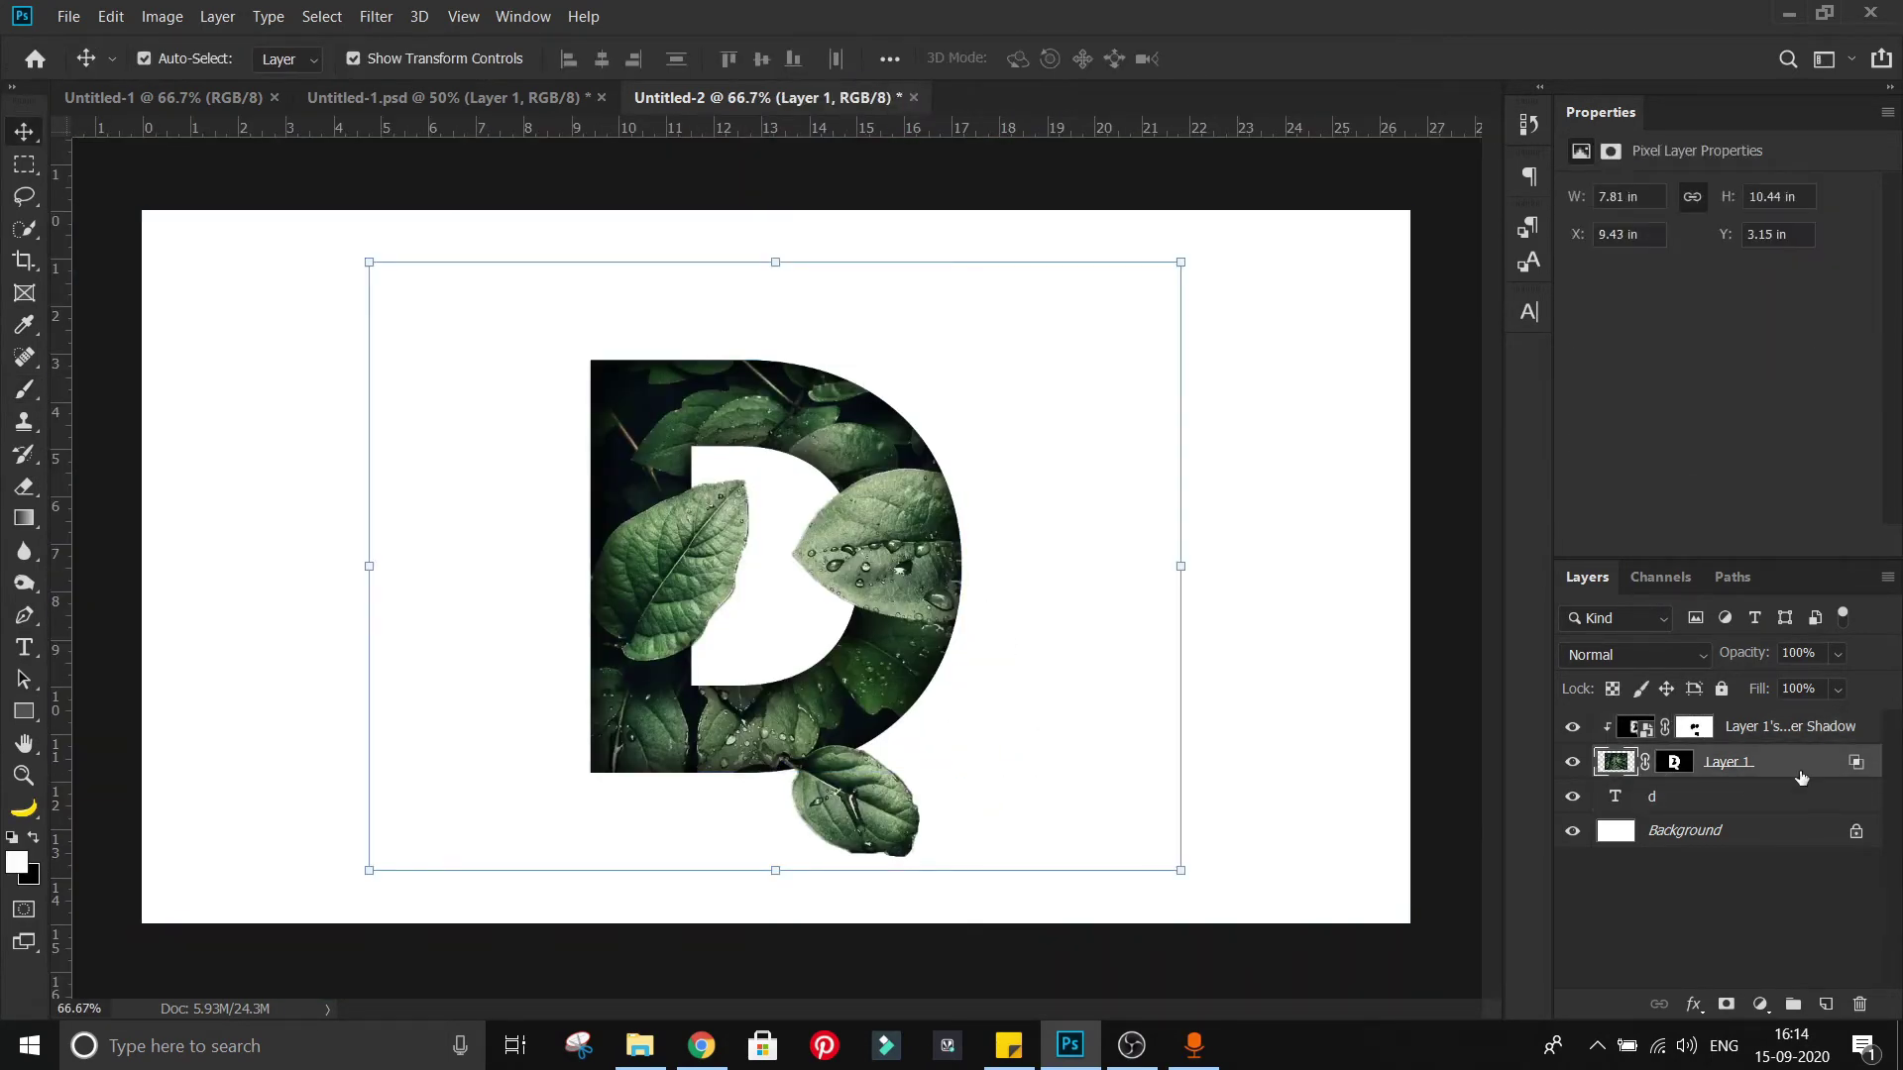
pyautogui.doubleClick(1800, 778)
pyautogui.moveTo(991, 170); pyautogui.dragTo(1170, 197)
pyautogui.click(994, 701)
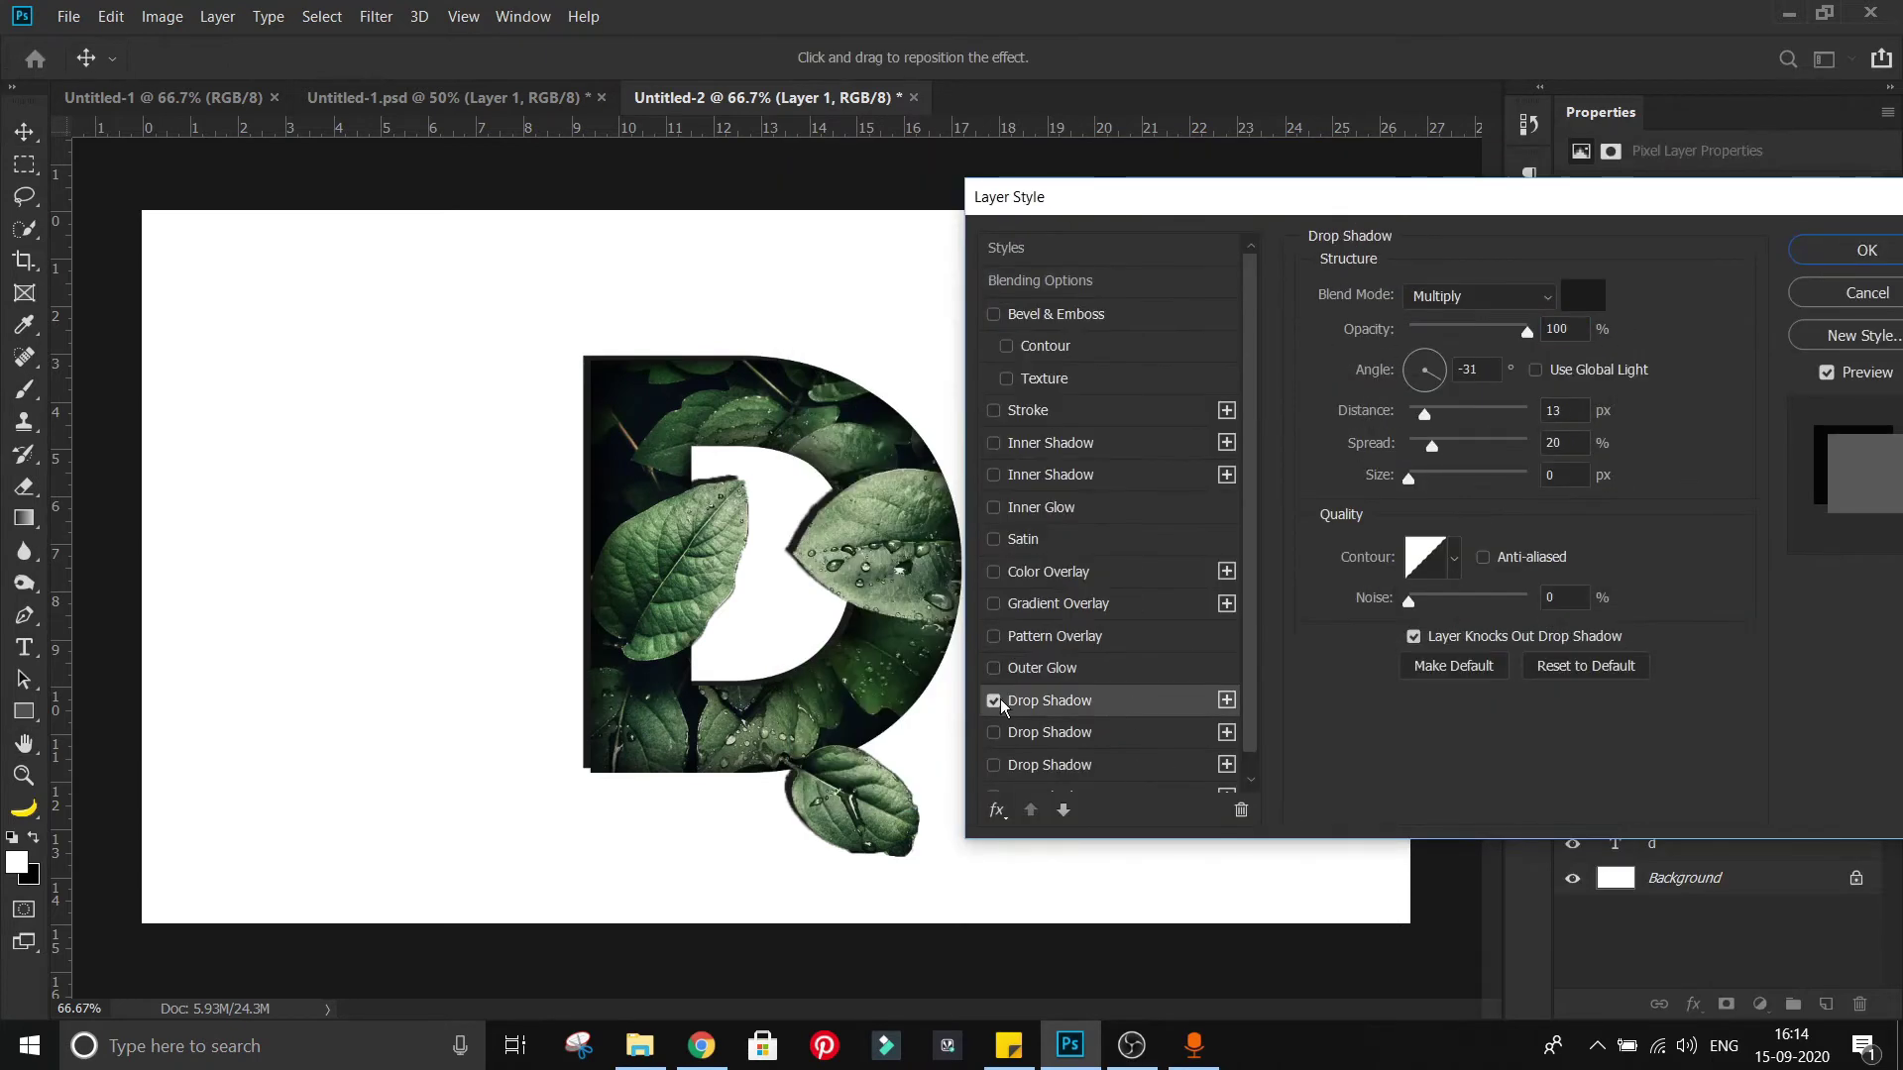
pyautogui.moveTo(801, 646); pyautogui.dragTo(807, 654)
pyautogui.moveTo(1408, 479); pyautogui.dragTo(1418, 484)
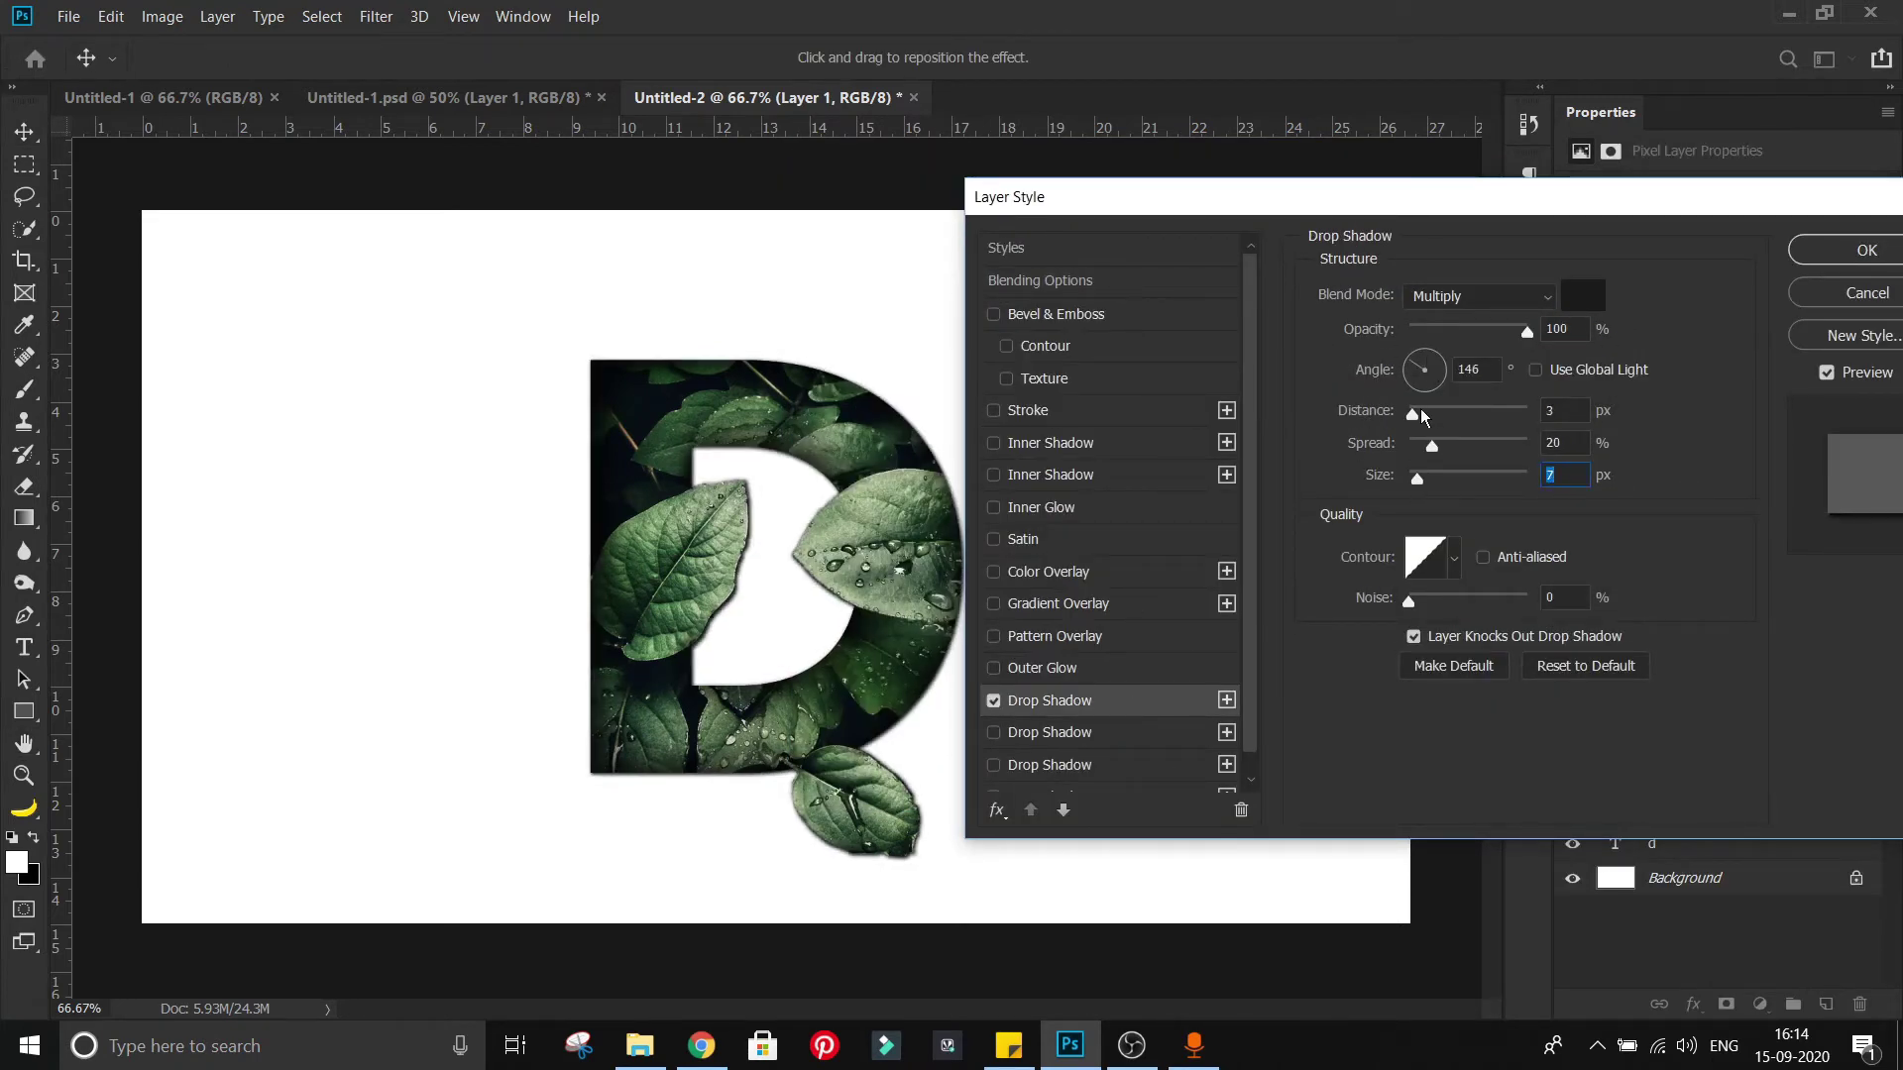
# Step: Reduce the drop shadow's distance and opacity, enable a second Drop Shadow at 50% opacity, and apply the layer style
pyautogui.moveTo(1413, 413); pyautogui.dragTo(1407, 412)
pyautogui.click(1460, 330)
pyautogui.click(994, 733)
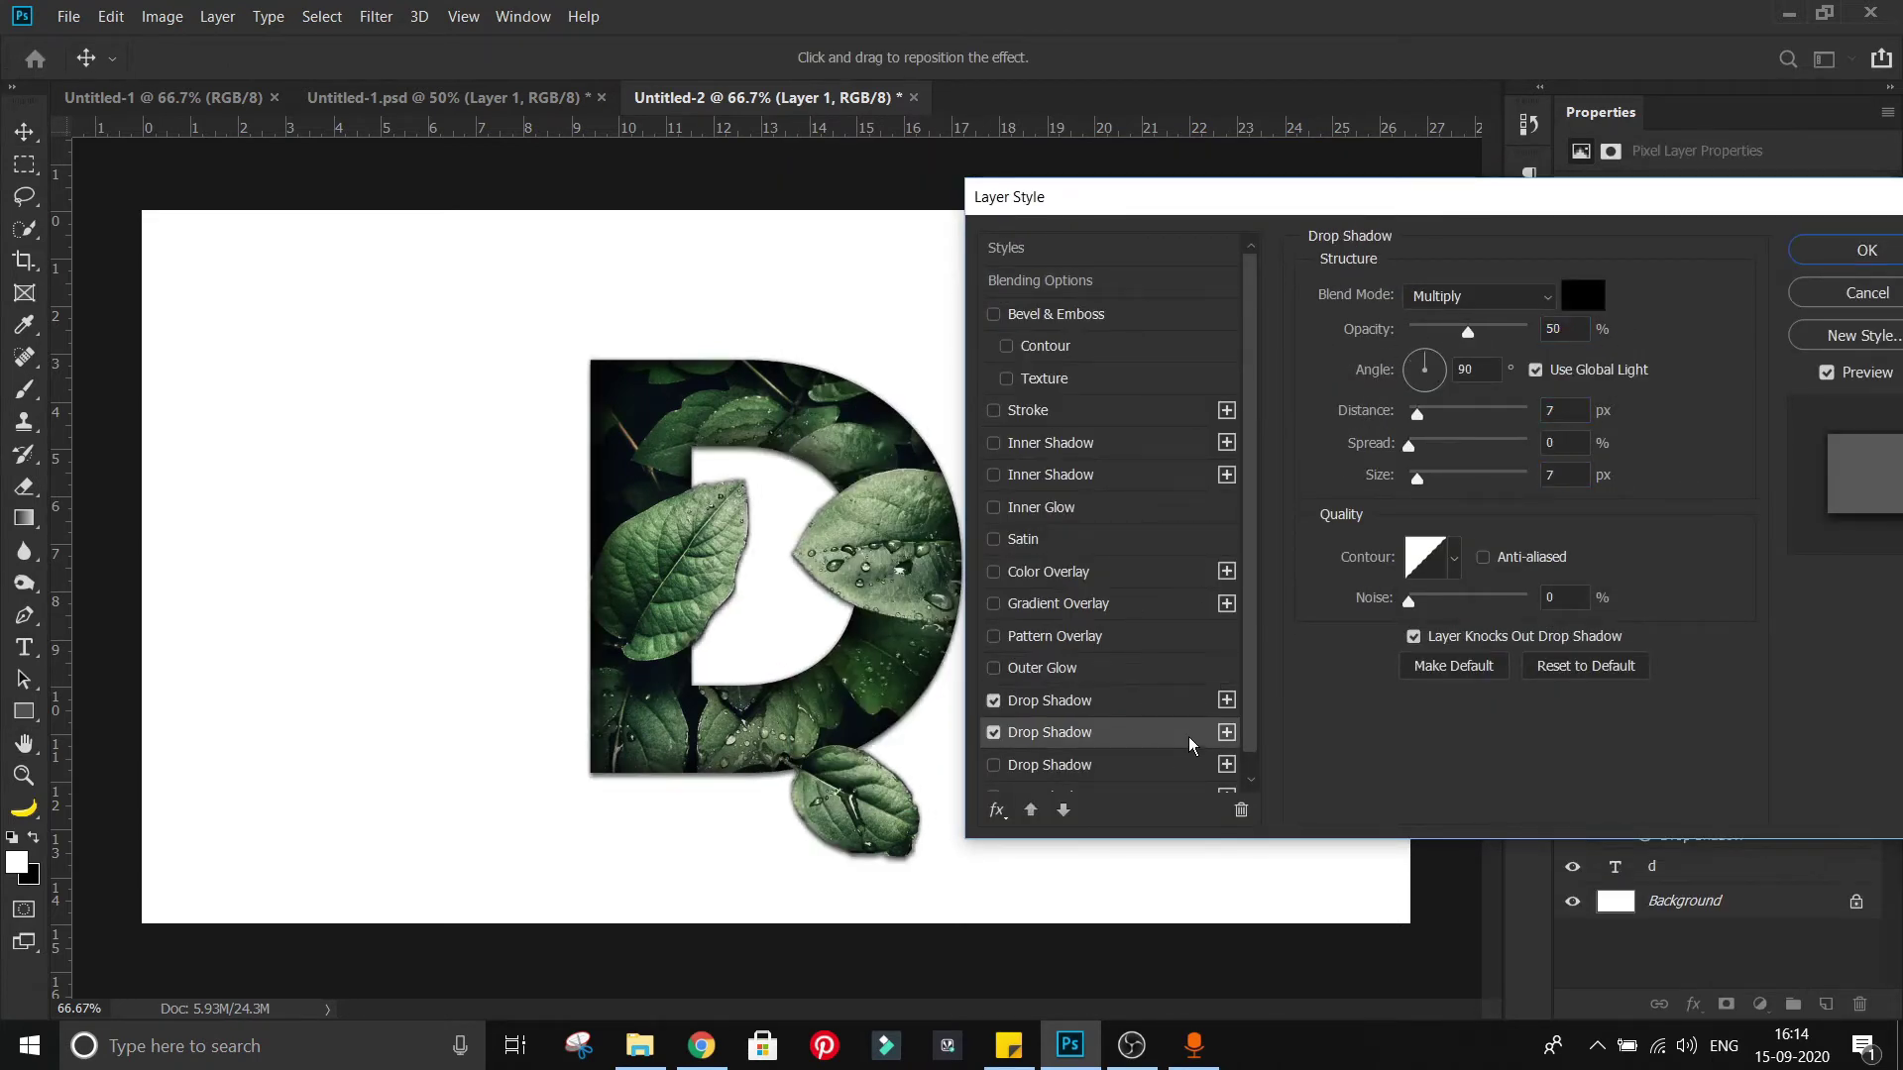
pyautogui.click(1843, 250)
# Step: Split the drop shadow effects into their own layers and convert them into one smart object
pyautogui.rightClick(1705, 817)
pyautogui.click(1741, 769)
pyautogui.click(918, 408)
pyautogui.click(1704, 797)
pyautogui.keyDown('shift'); pyautogui.click(1691, 828); pyautogui.keyUp('shift')
pyautogui.rightClick(1691, 829)
pyautogui.click(1511, 321)
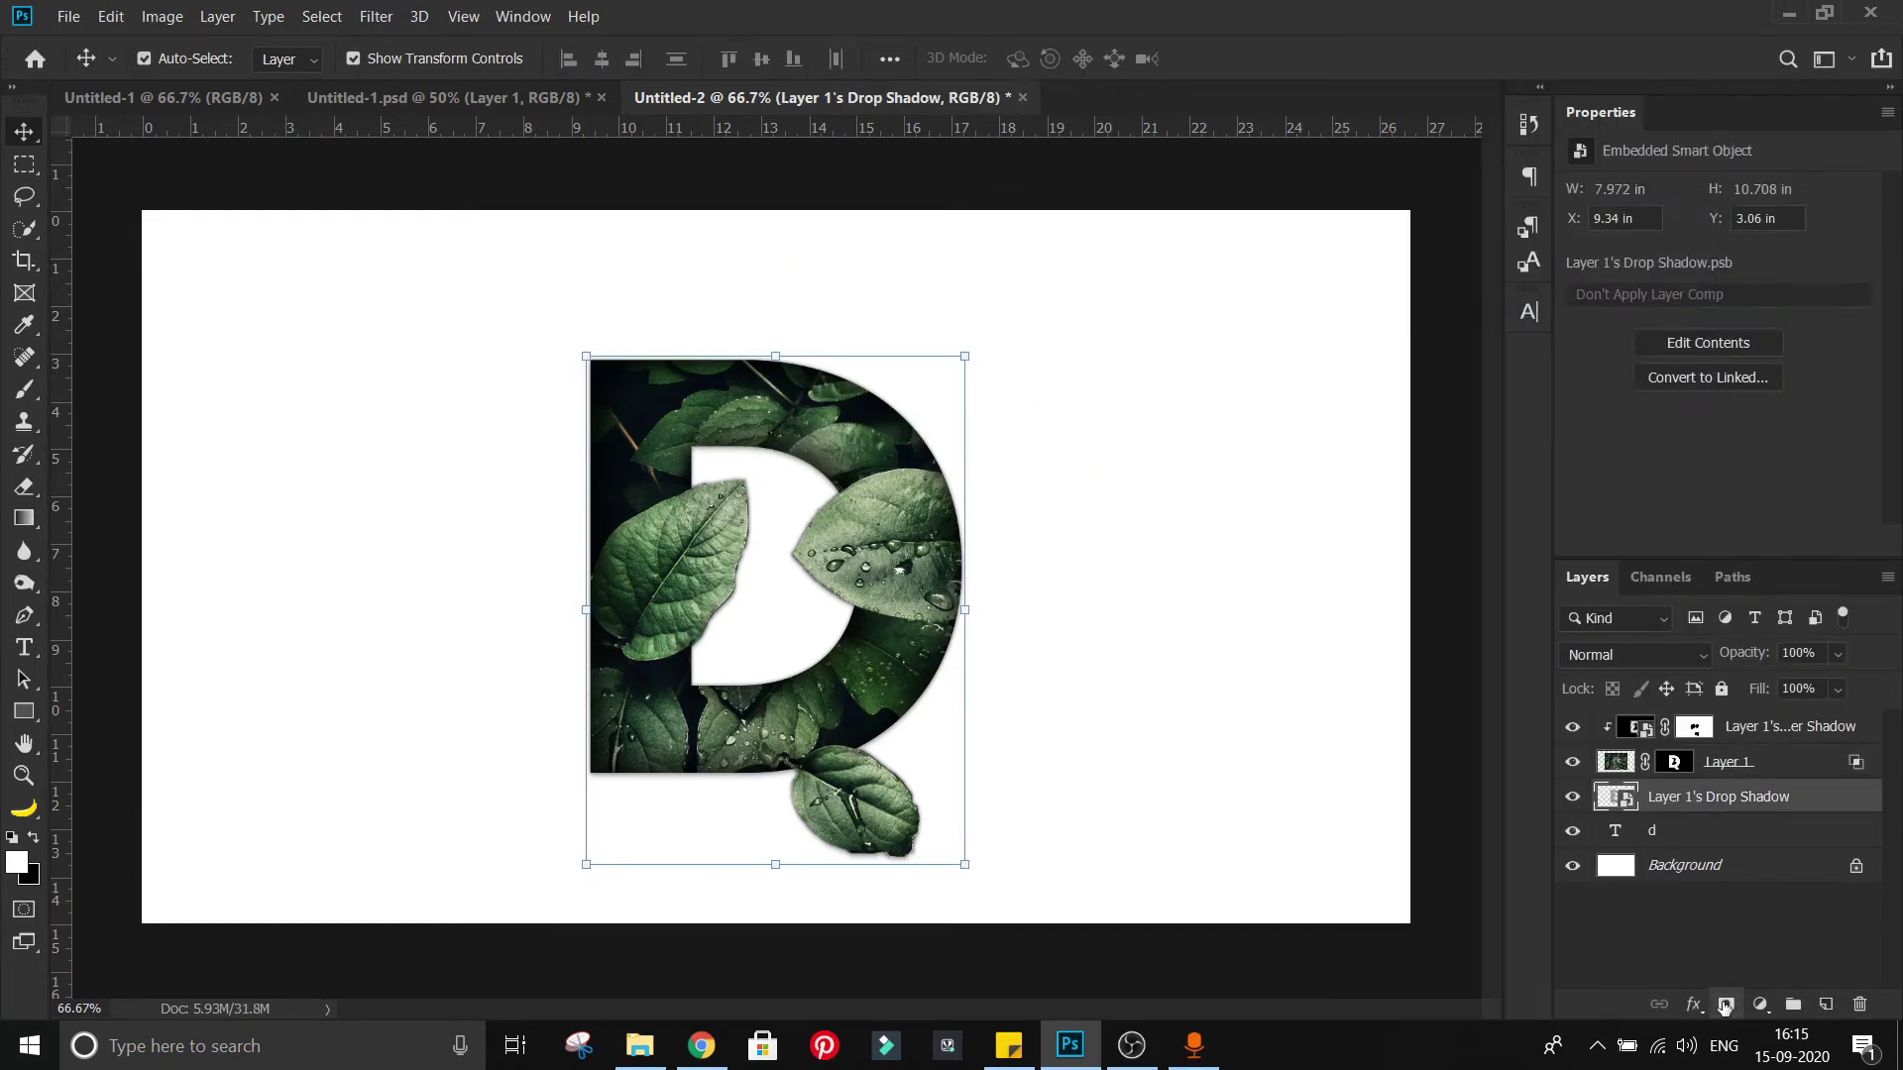
# Step: Add a black mask to the drop shadow smart object and paint white around the overhanging leaves to reveal their shadows, undoing the last stroke
pyautogui.keyDown('alt'); pyautogui.click(1725, 1004); pyautogui.keyUp('alt')
pyautogui.press('b')
pyautogui.hotkey('ctrl', '+')
pyautogui.hotkey('ctrl', '+')
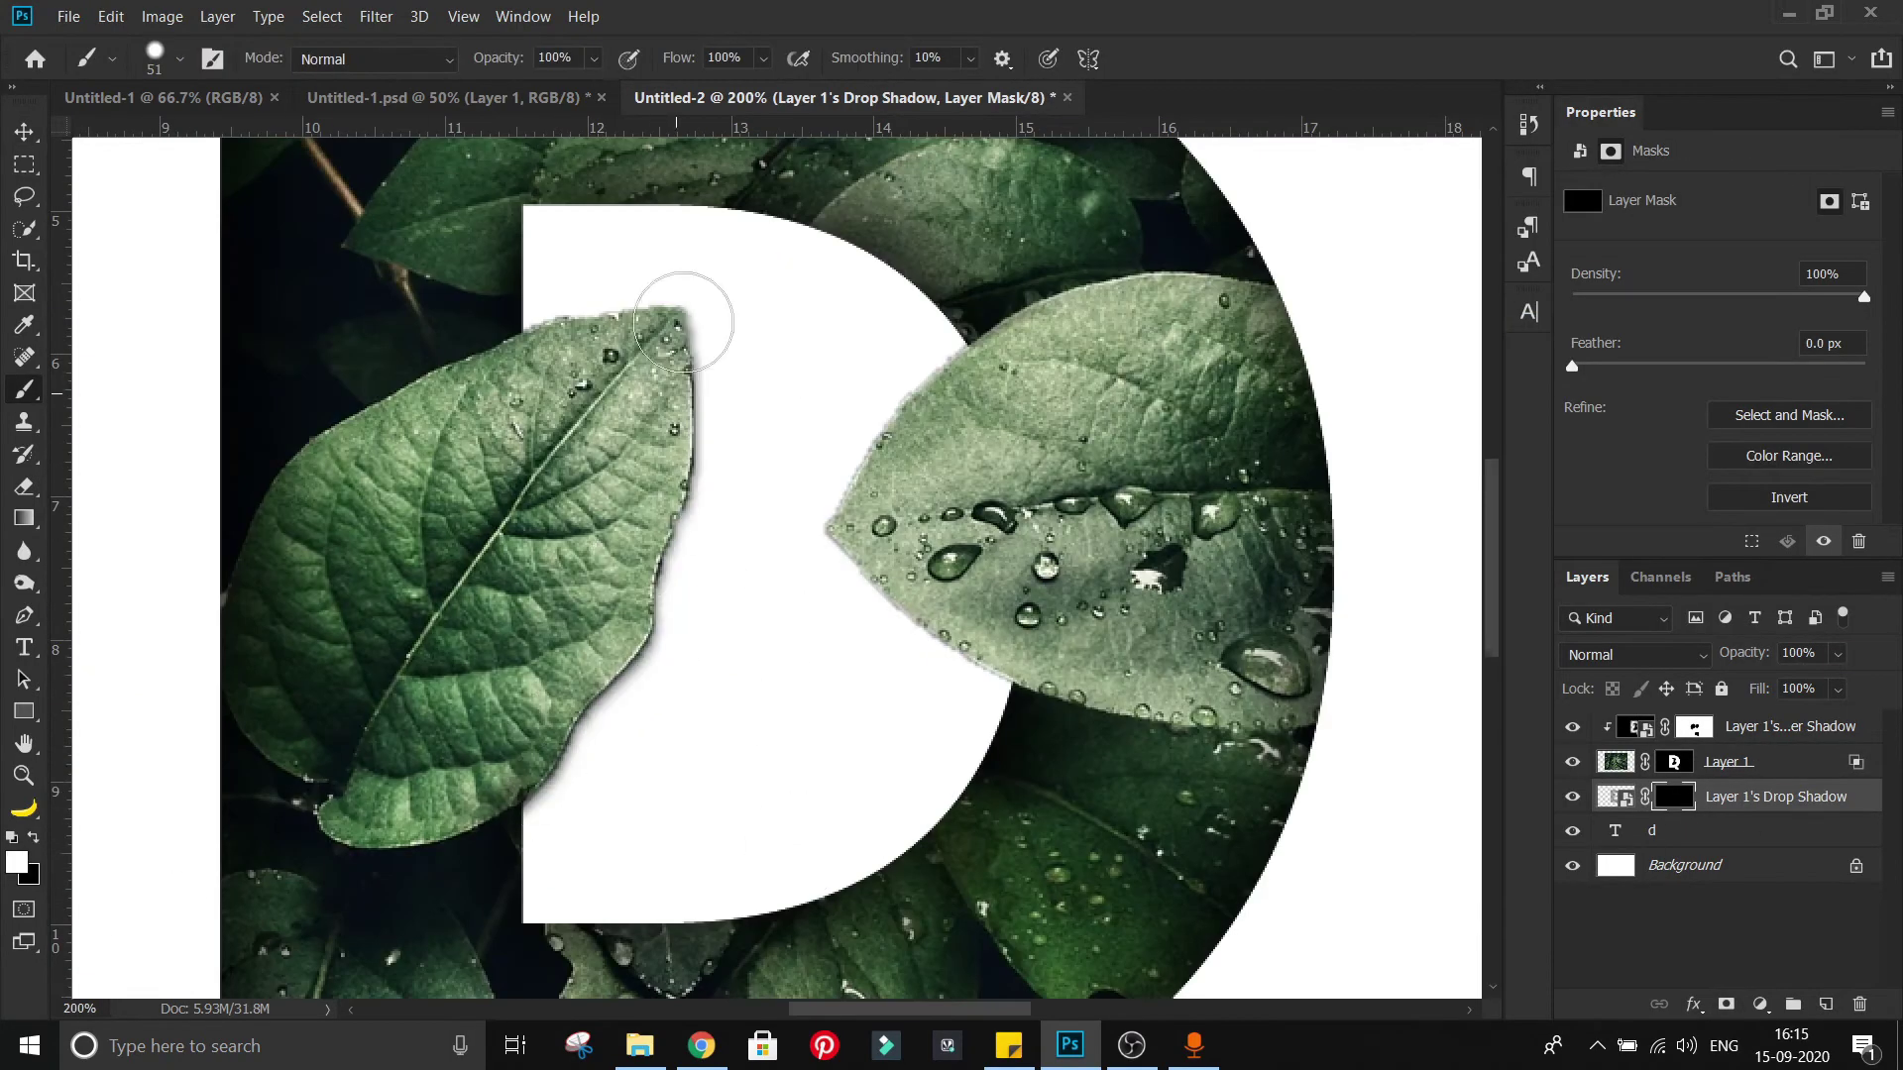
pyautogui.moveTo(981, 683); pyautogui.dragTo(758, 148)
pyautogui.moveTo(939, 513); pyautogui.dragTo(823, 237)
pyautogui.moveTo(694, 579); pyautogui.dragTo(706, 634)
pyautogui.hotkey('ctrl', 'z')
pyautogui.hotkey('ctrl', '-')
pyautogui.hotkey('ctrl', '-')
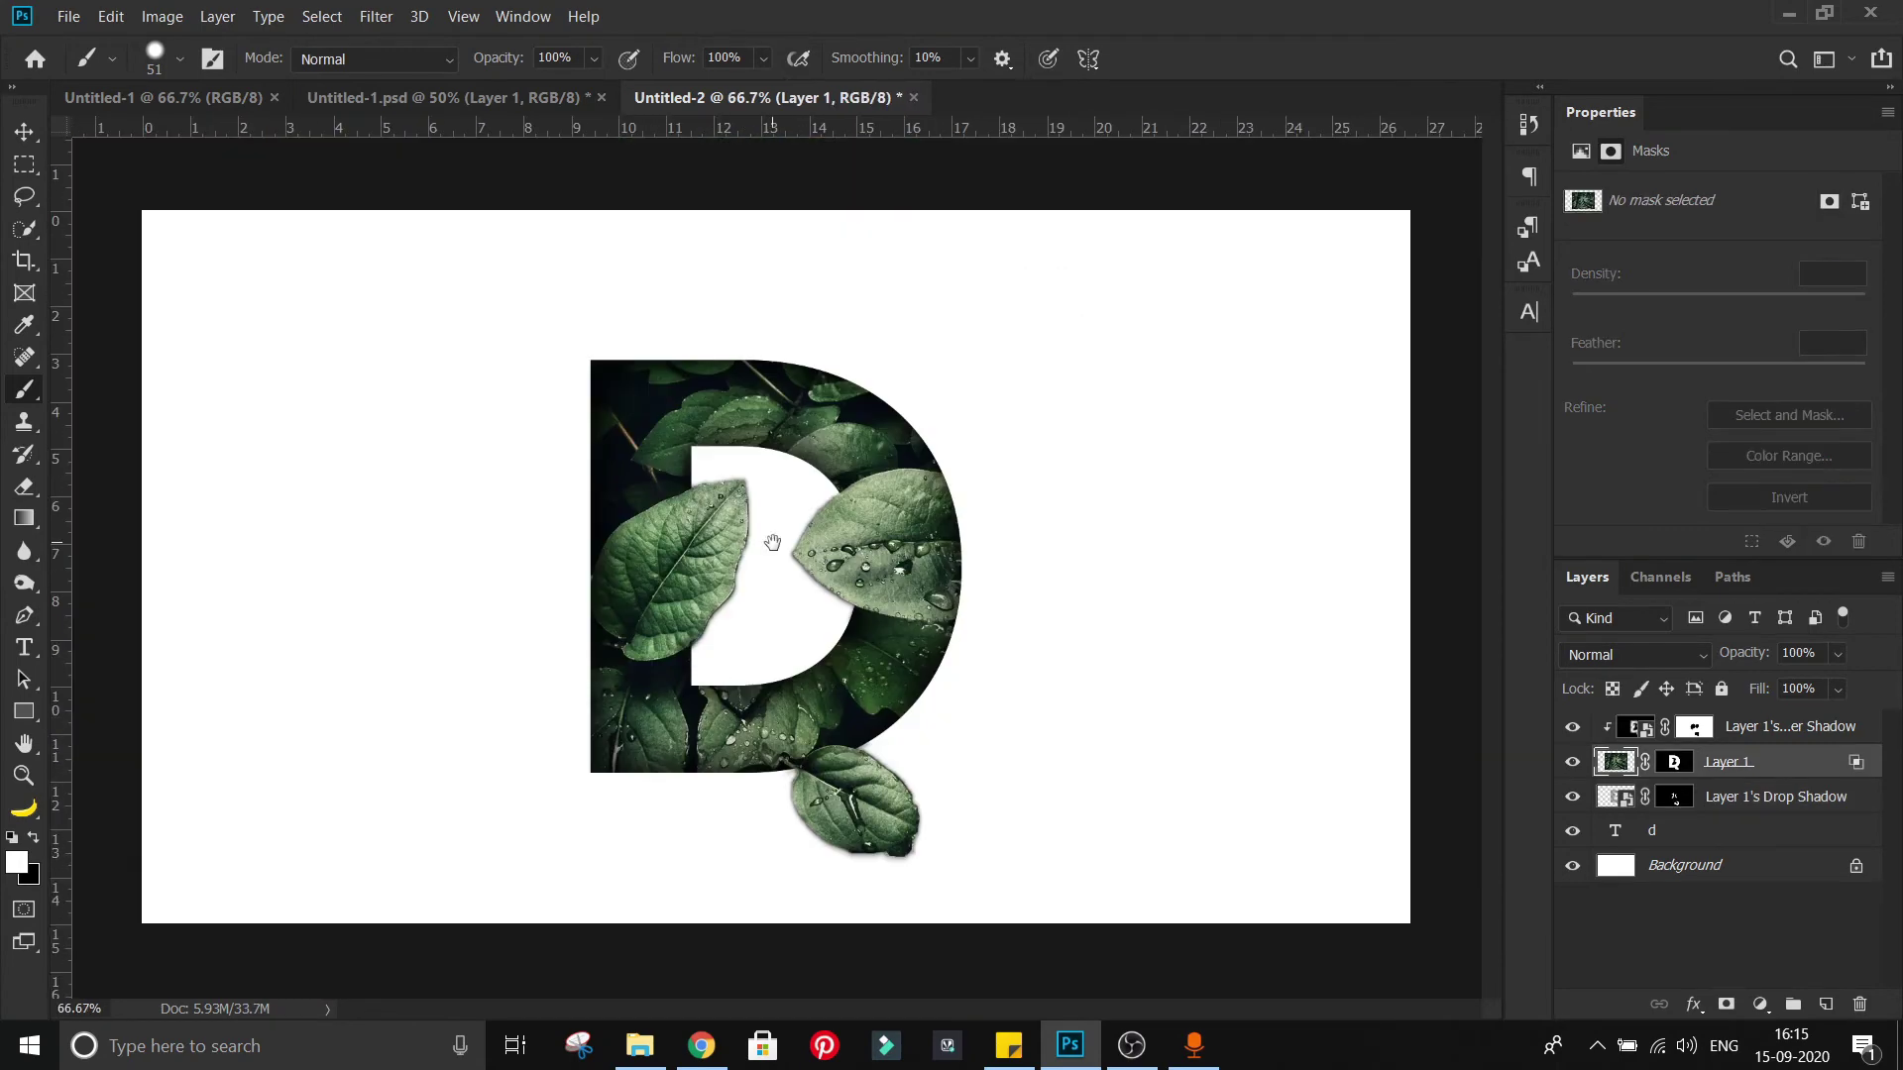
pyautogui.hotkey('ctrl', '+')
pyautogui.hotkey('ctrl', '-')
# Step: Add a Solid Color fill layer in light gray ebebeb directly above the Background
pyautogui.press('v')
pyautogui.click(1696, 843)
pyautogui.click(1104, 519)
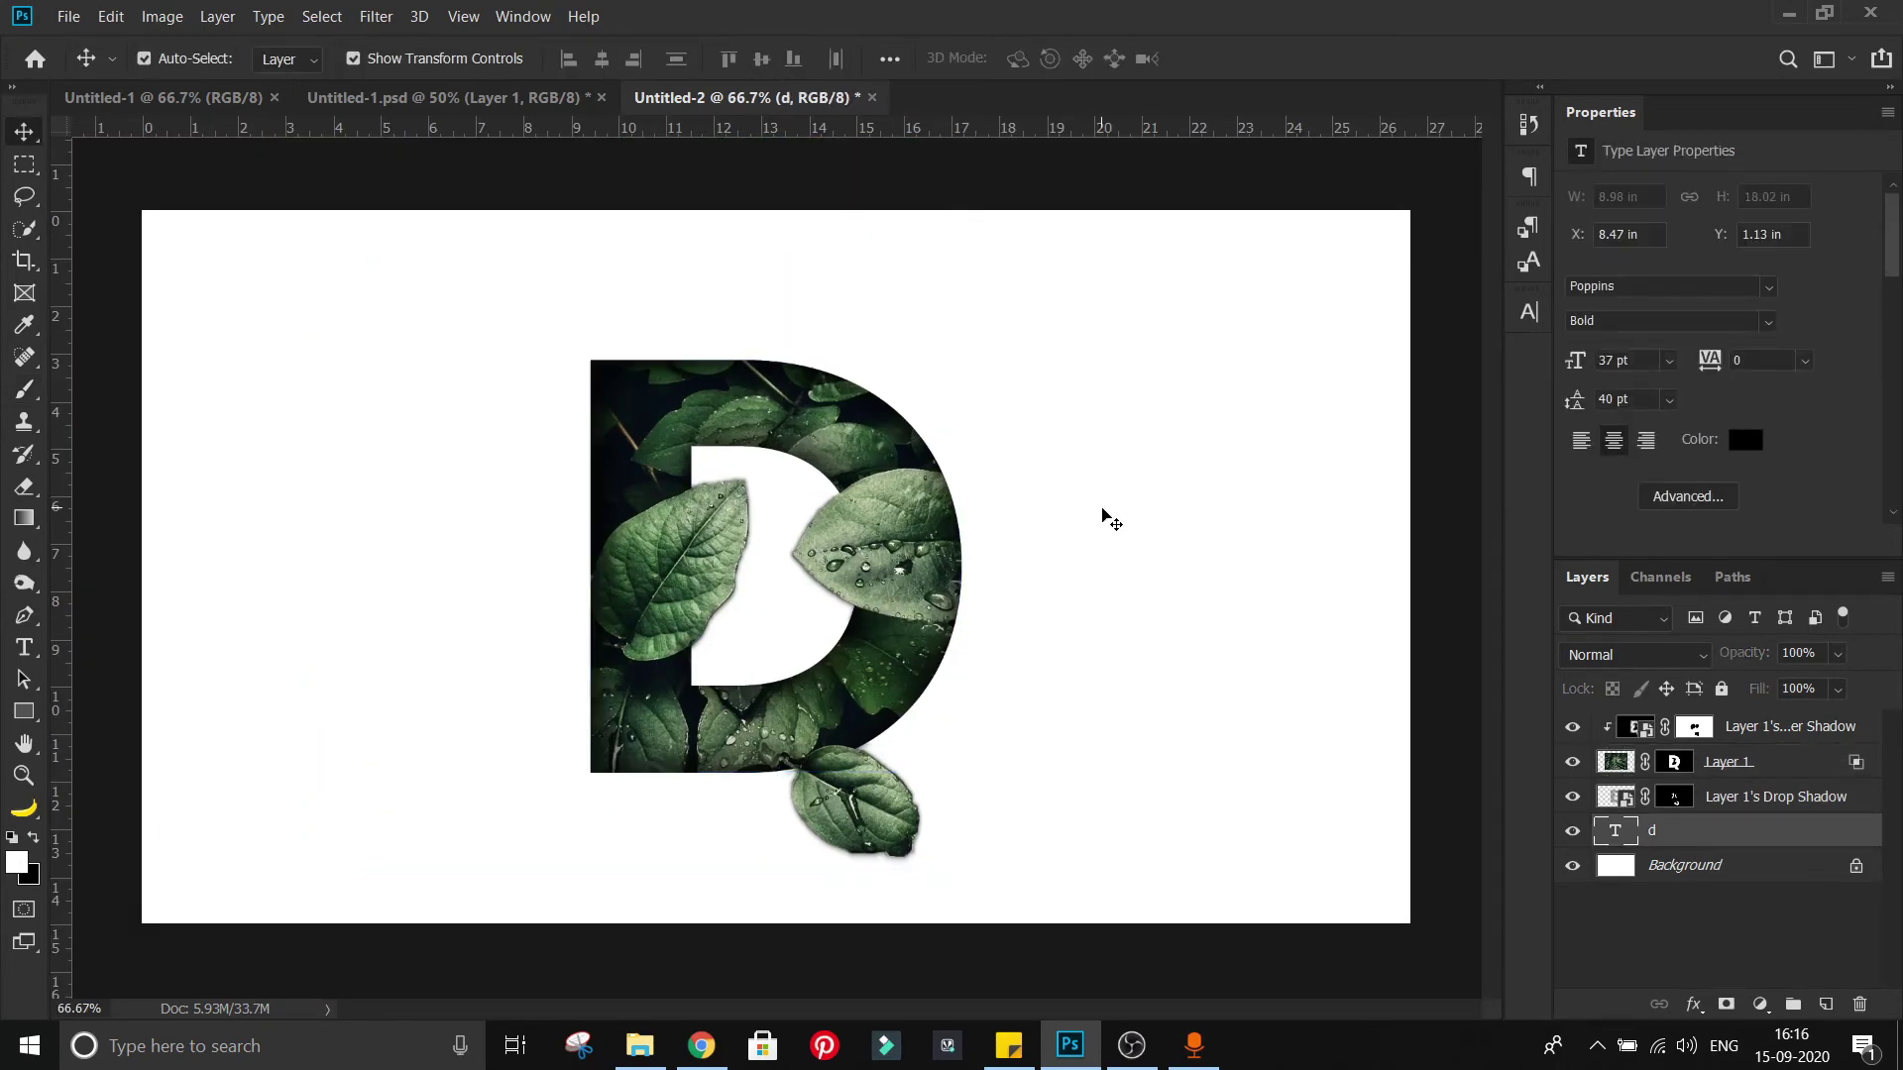
pyautogui.click(1739, 868)
pyautogui.click(1760, 1004)
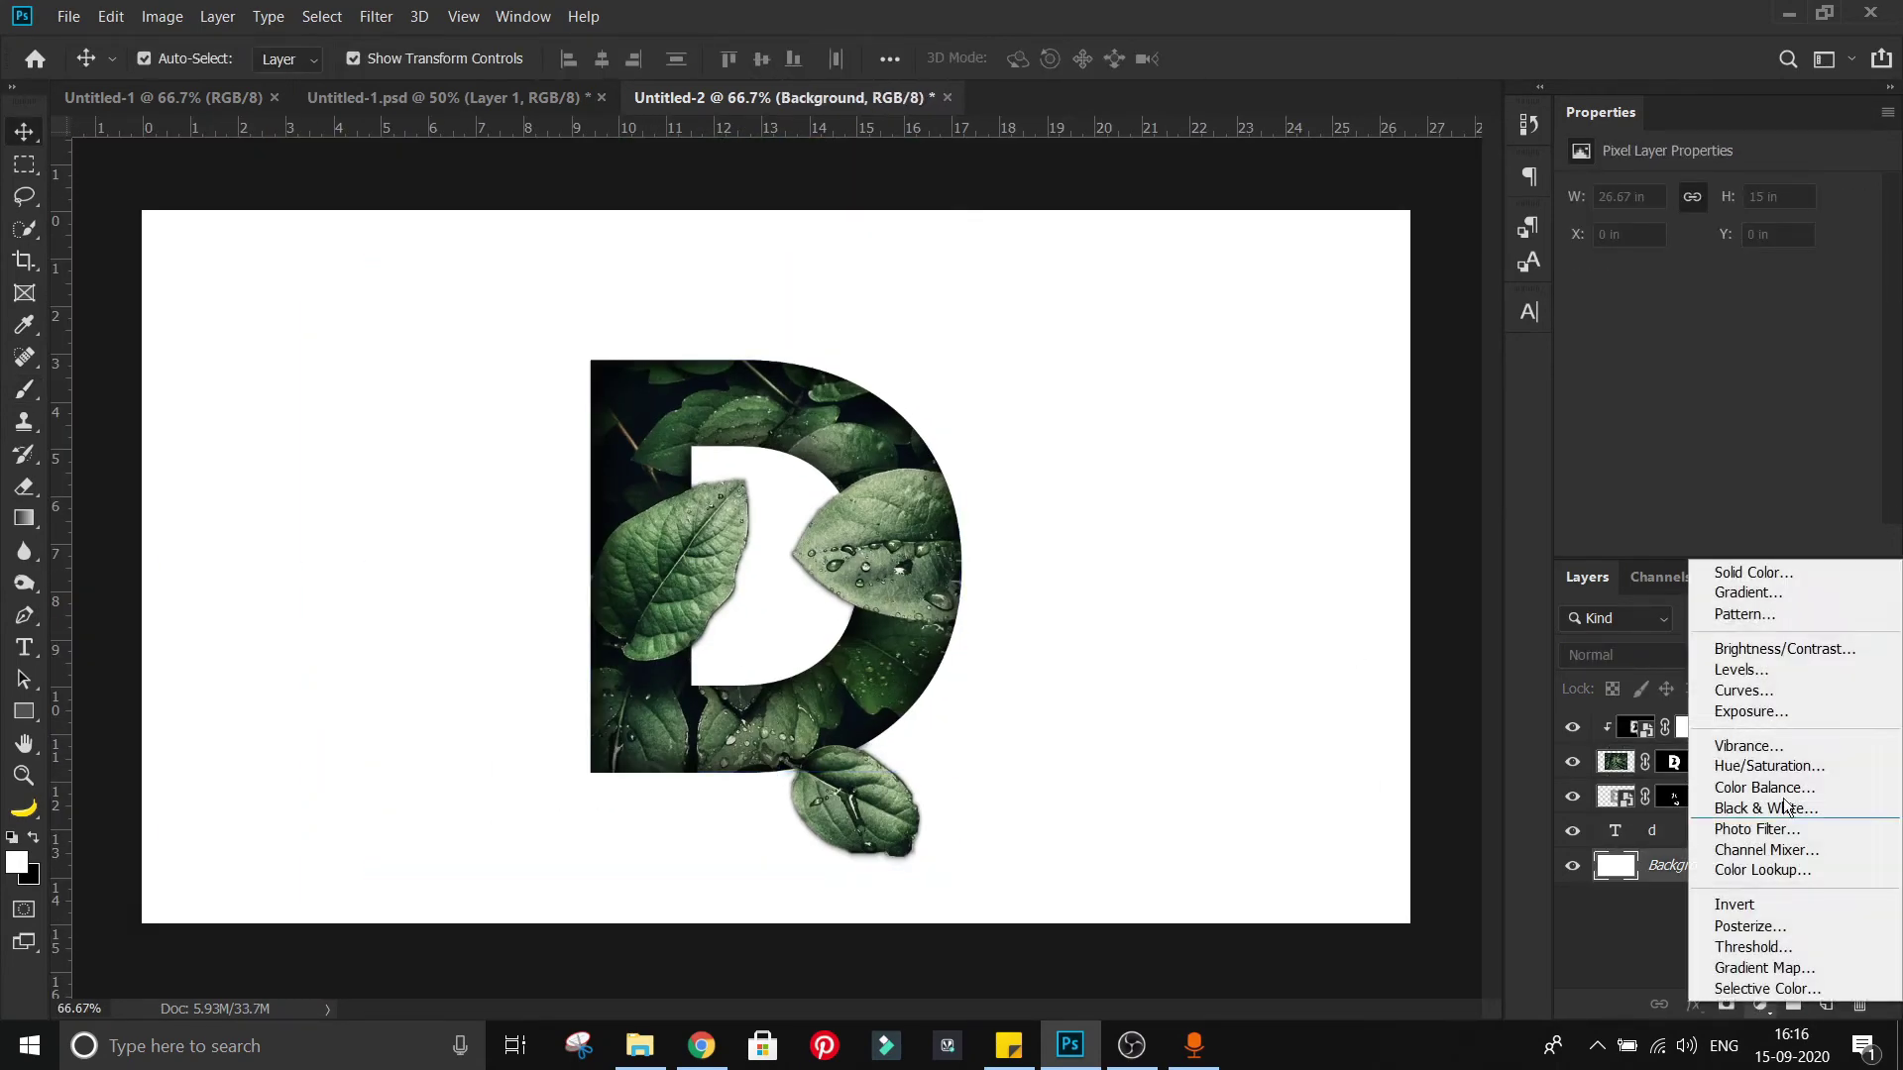
pyautogui.click(1787, 575)
pyautogui.click(1113, 394)
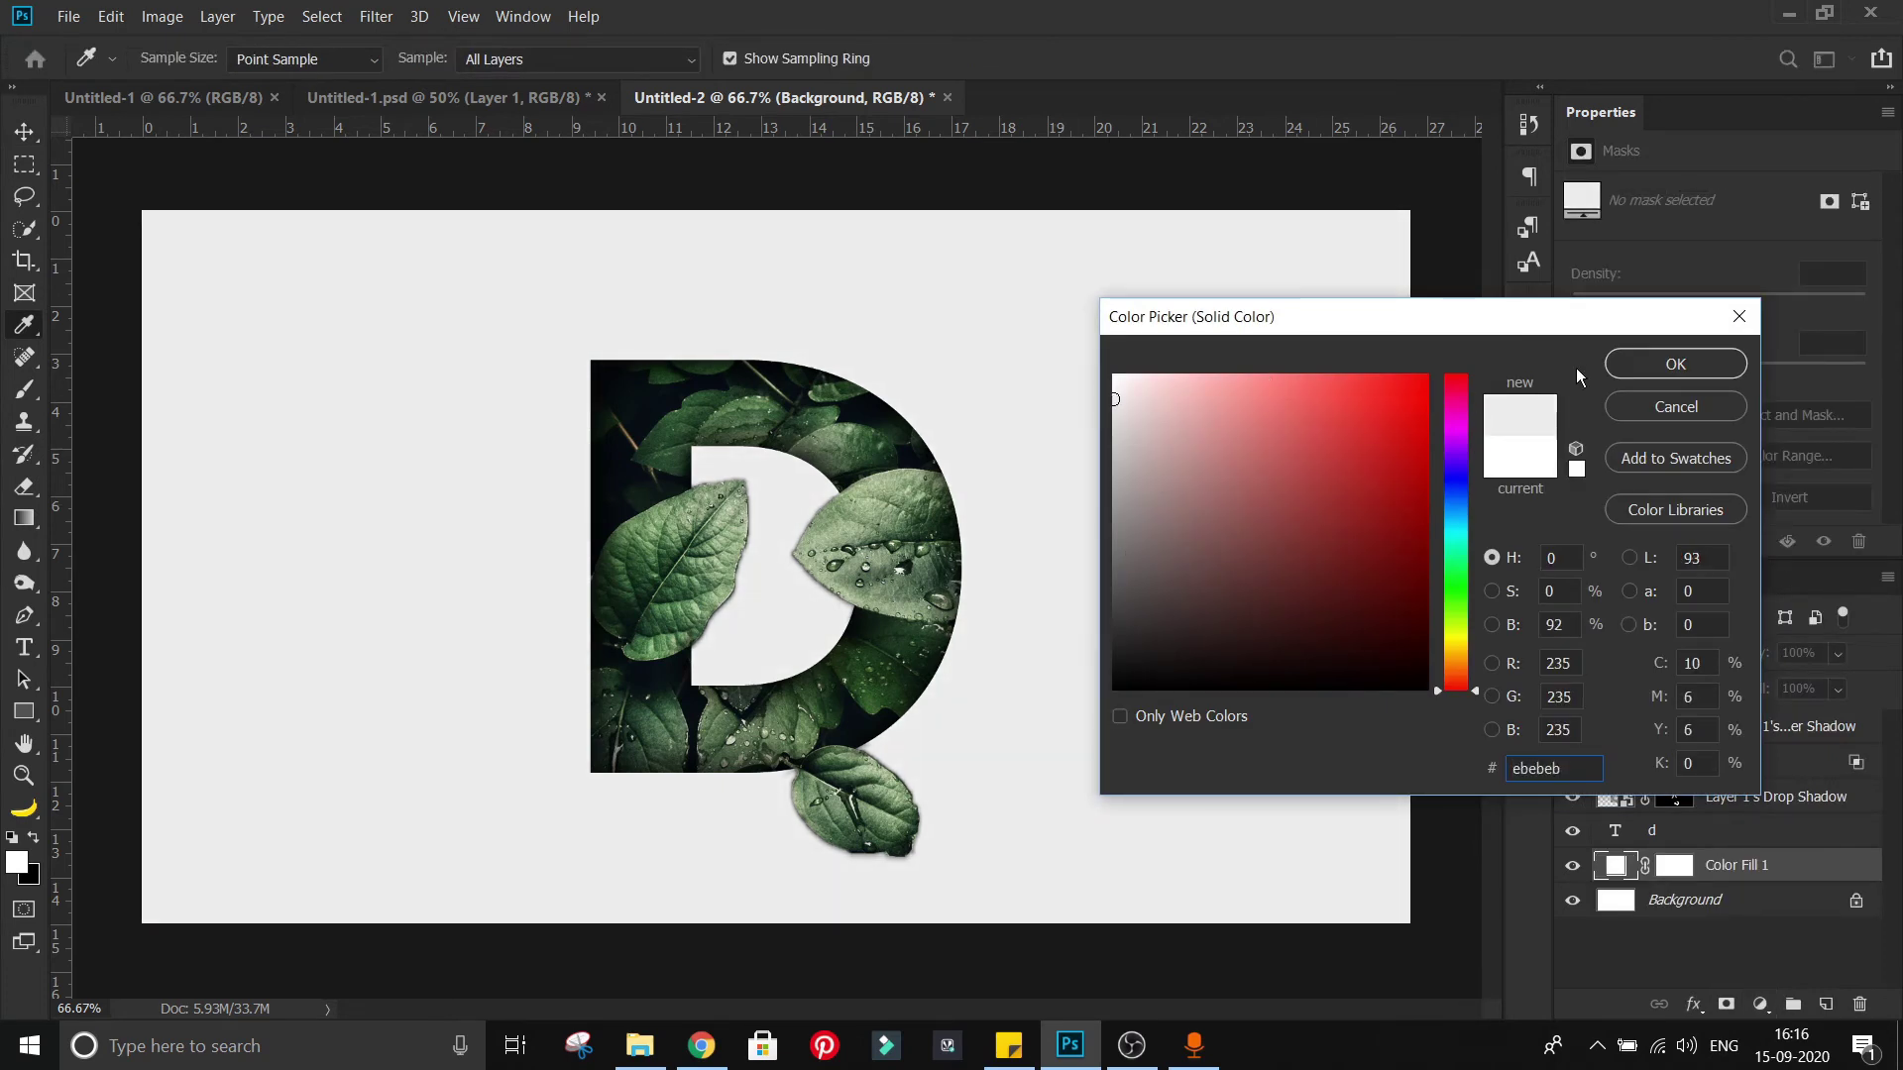
pyautogui.click(1643, 371)
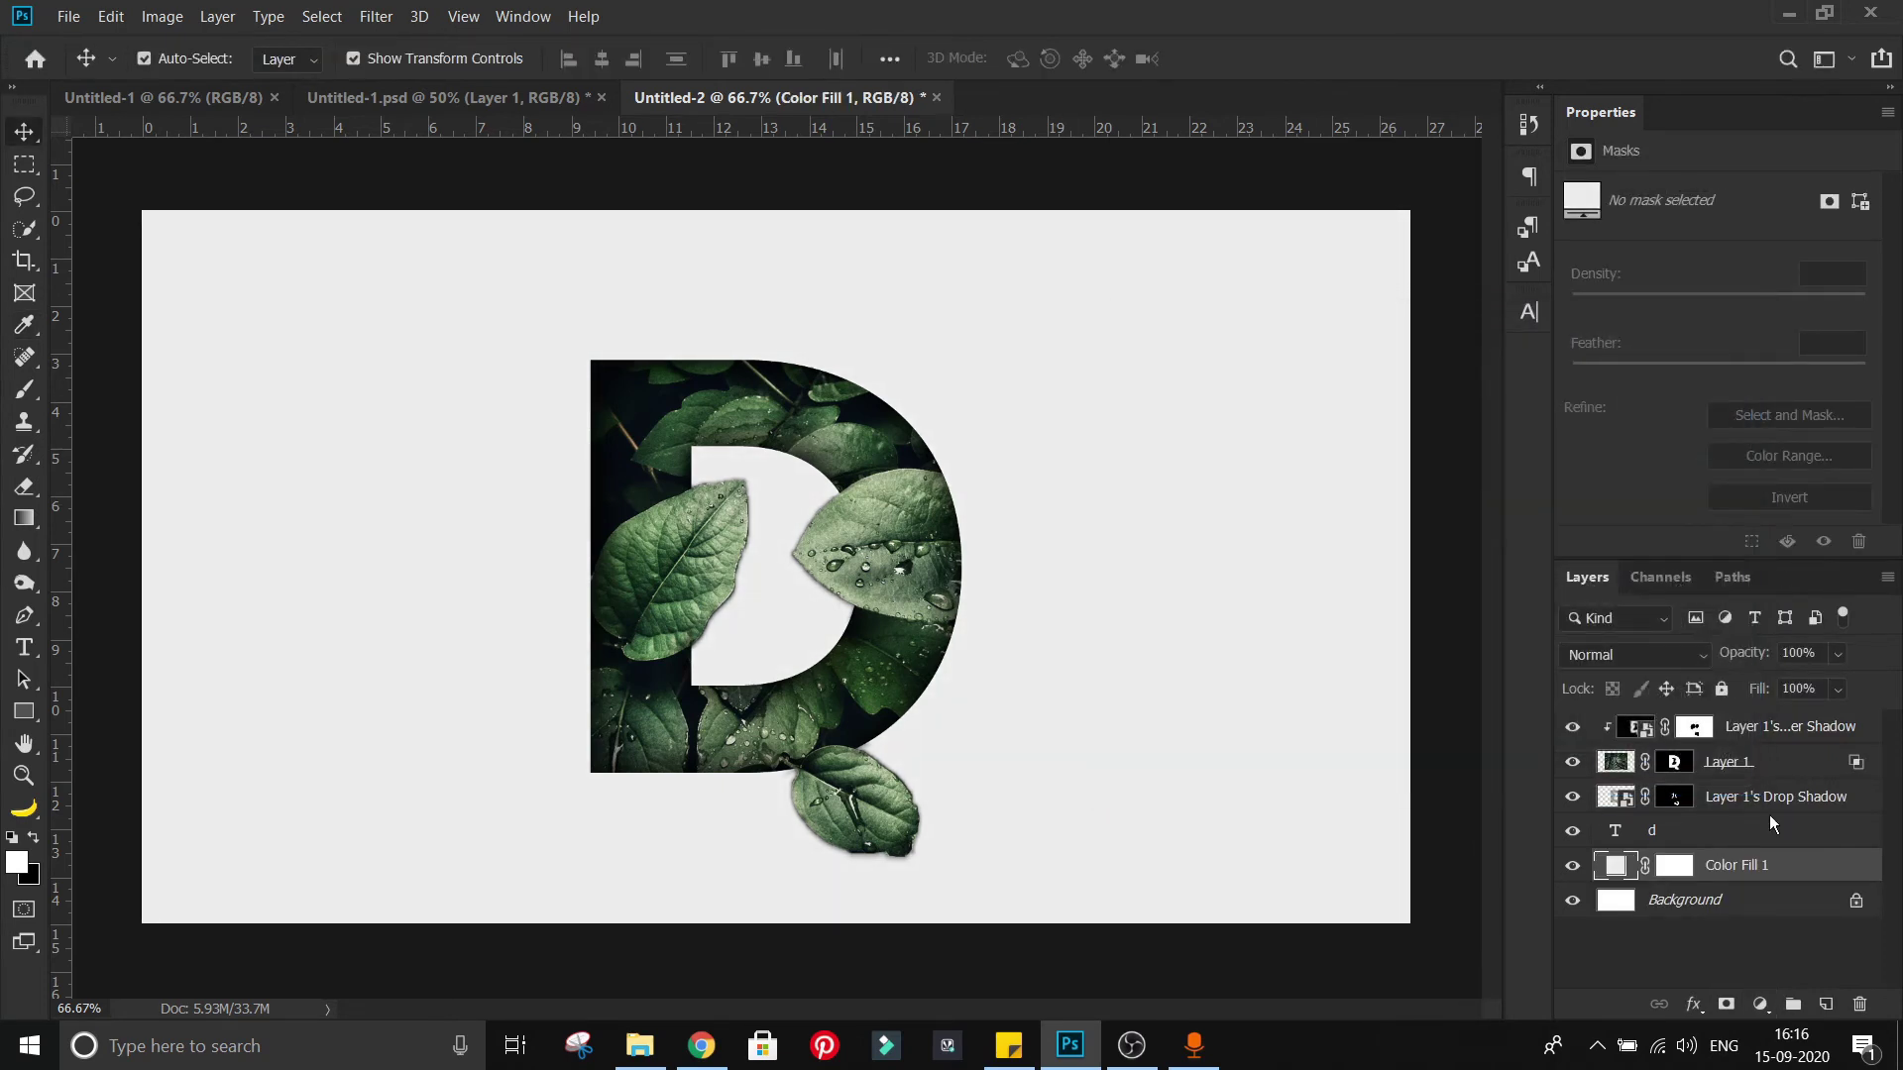
# Step: On a new layer above the color fill, draw a white-to-transparent linear gradient from the canvas's upper-left corner past the D
pyautogui.click(1825, 1004)
pyautogui.click(24, 517)
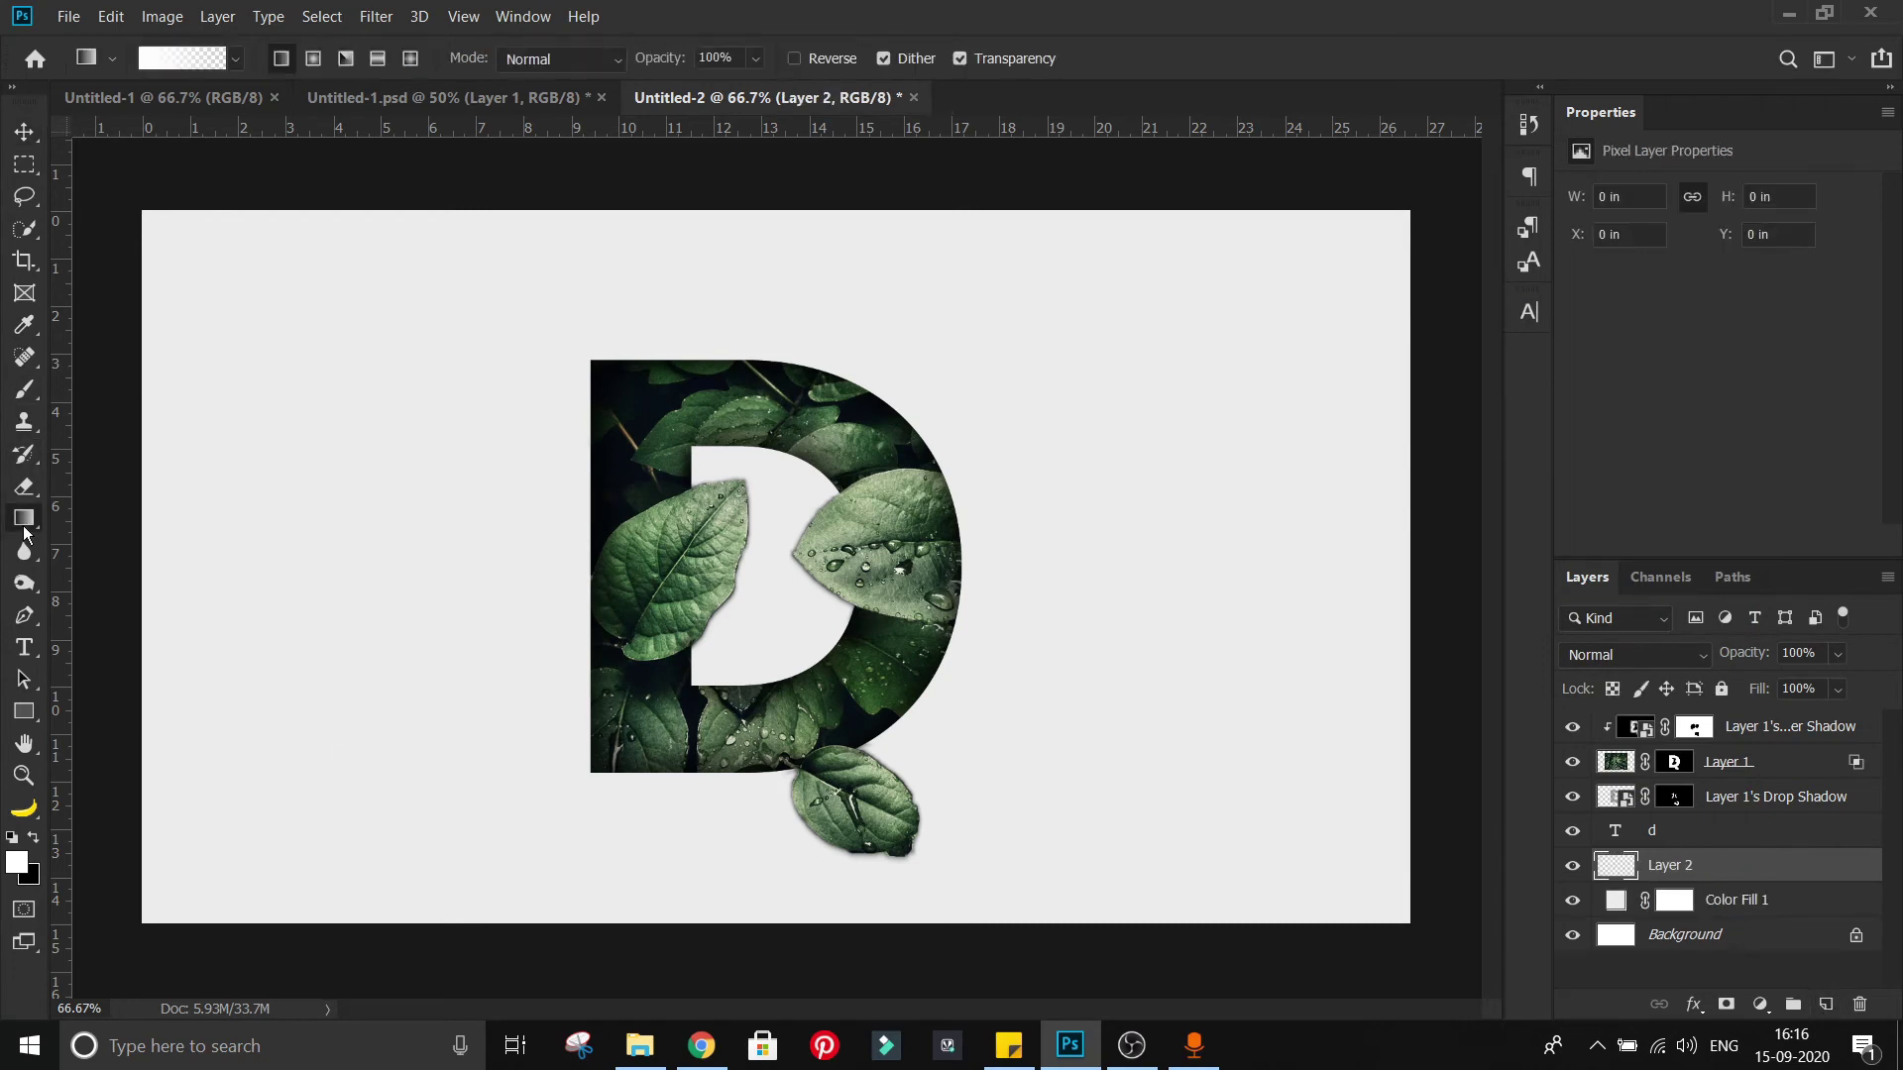
pyautogui.click(199, 57)
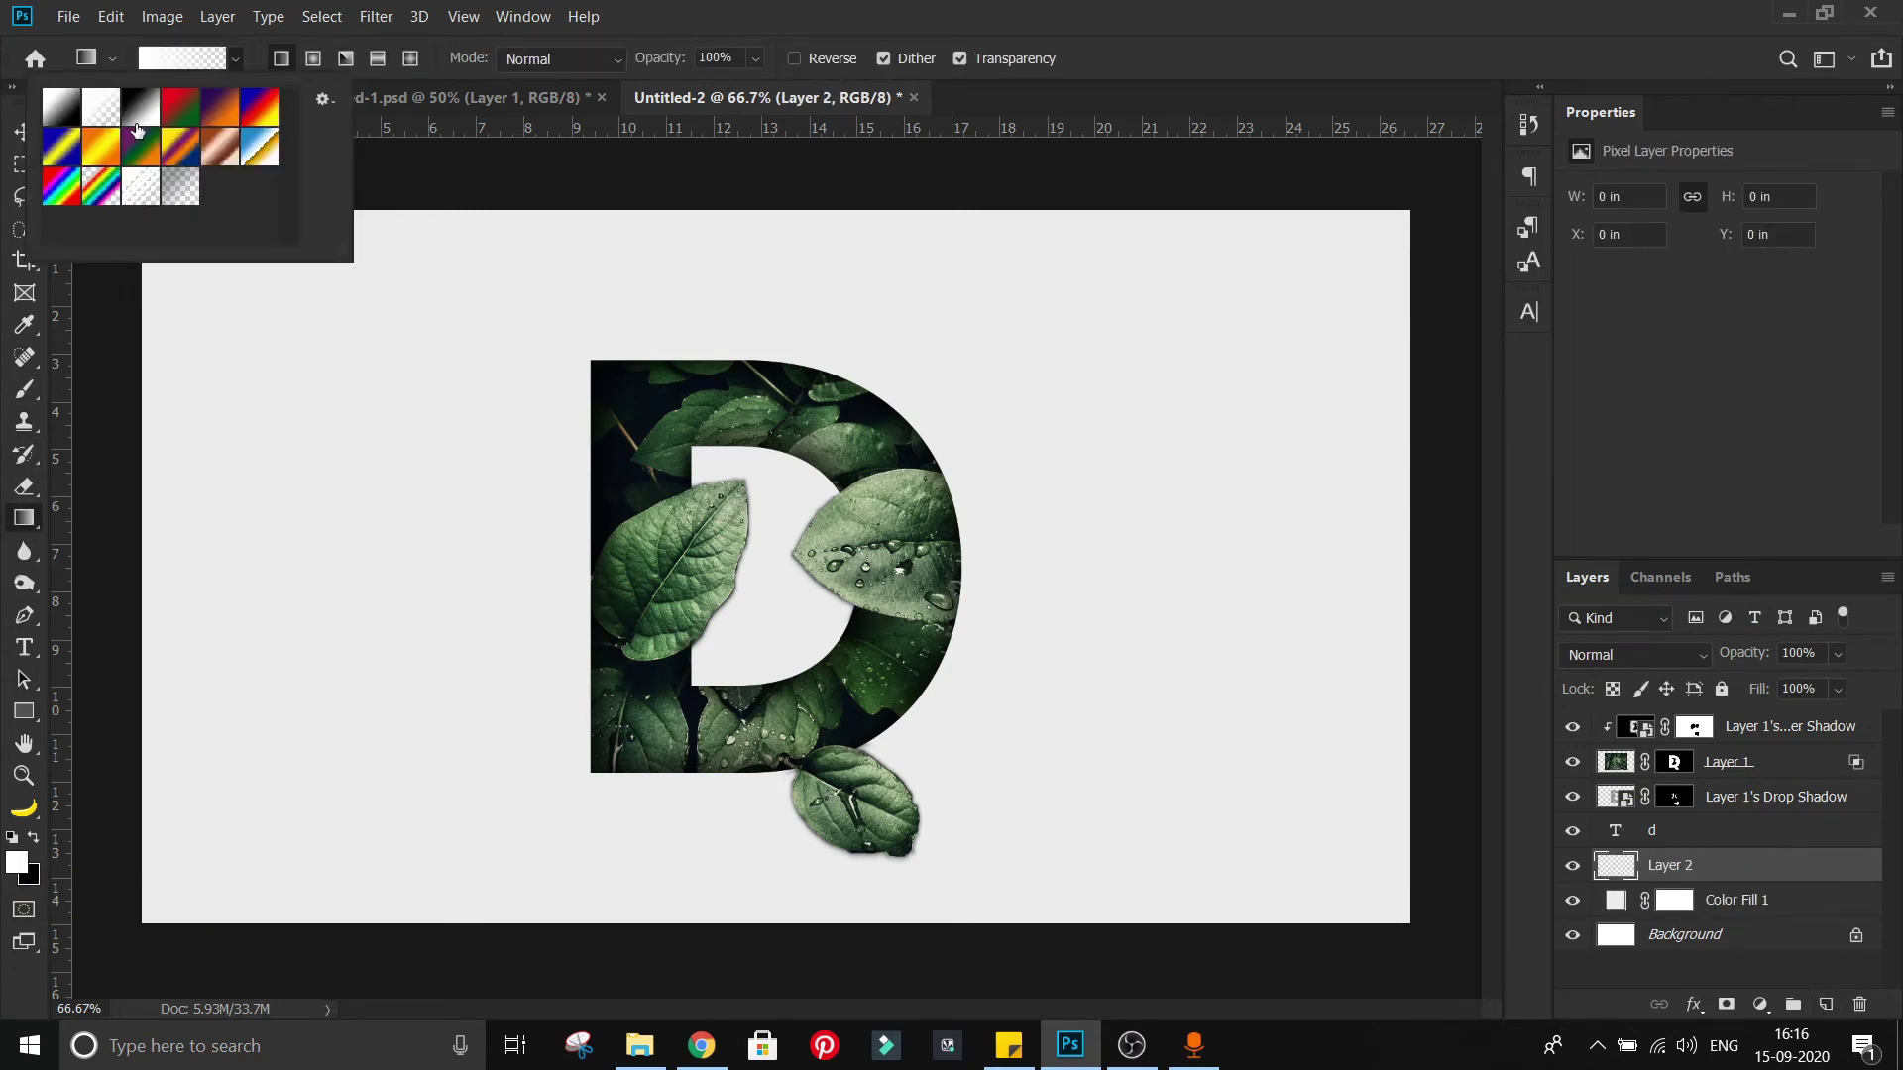
pyautogui.click(549, 420)
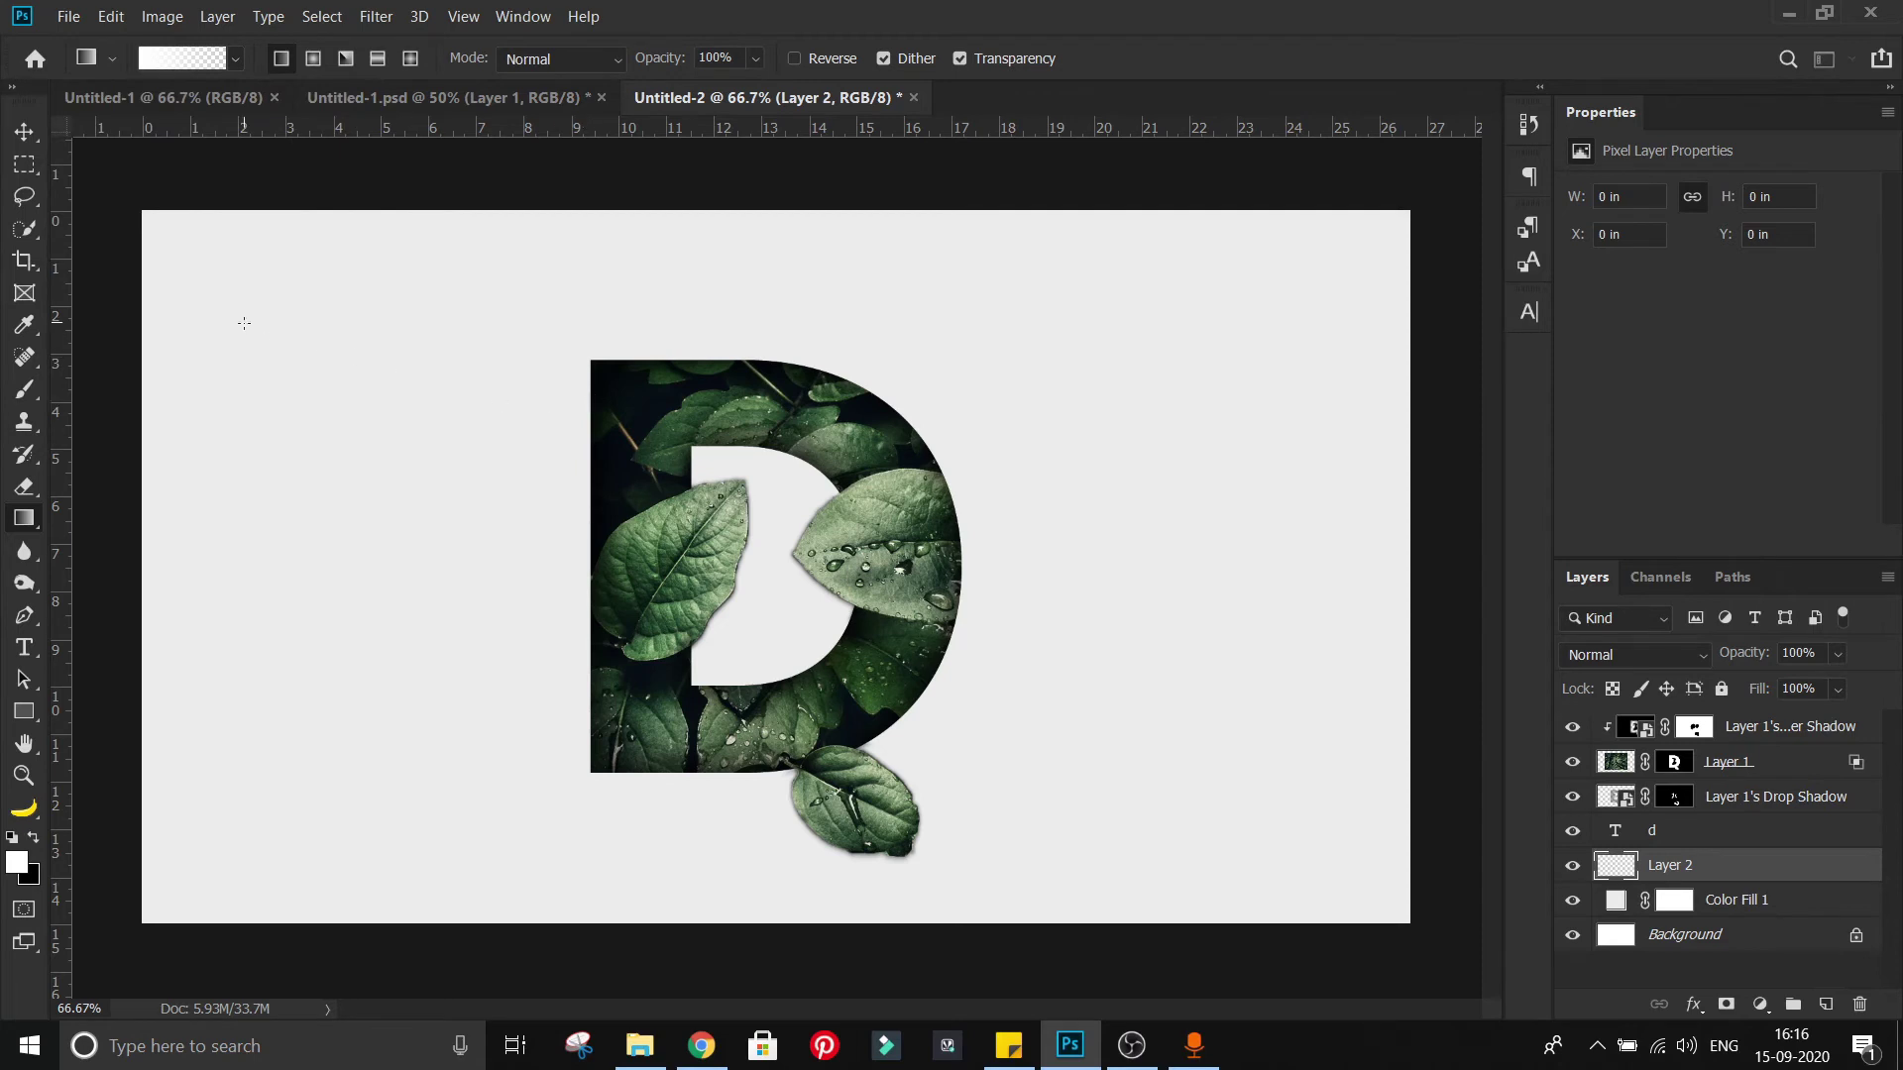
pyautogui.moveTo(204, 257); pyautogui.dragTo(459, 472)
pyautogui.hotkey('ctrl', 'z')
pyautogui.moveTo(196, 276); pyautogui.dragTo(1090, 624)
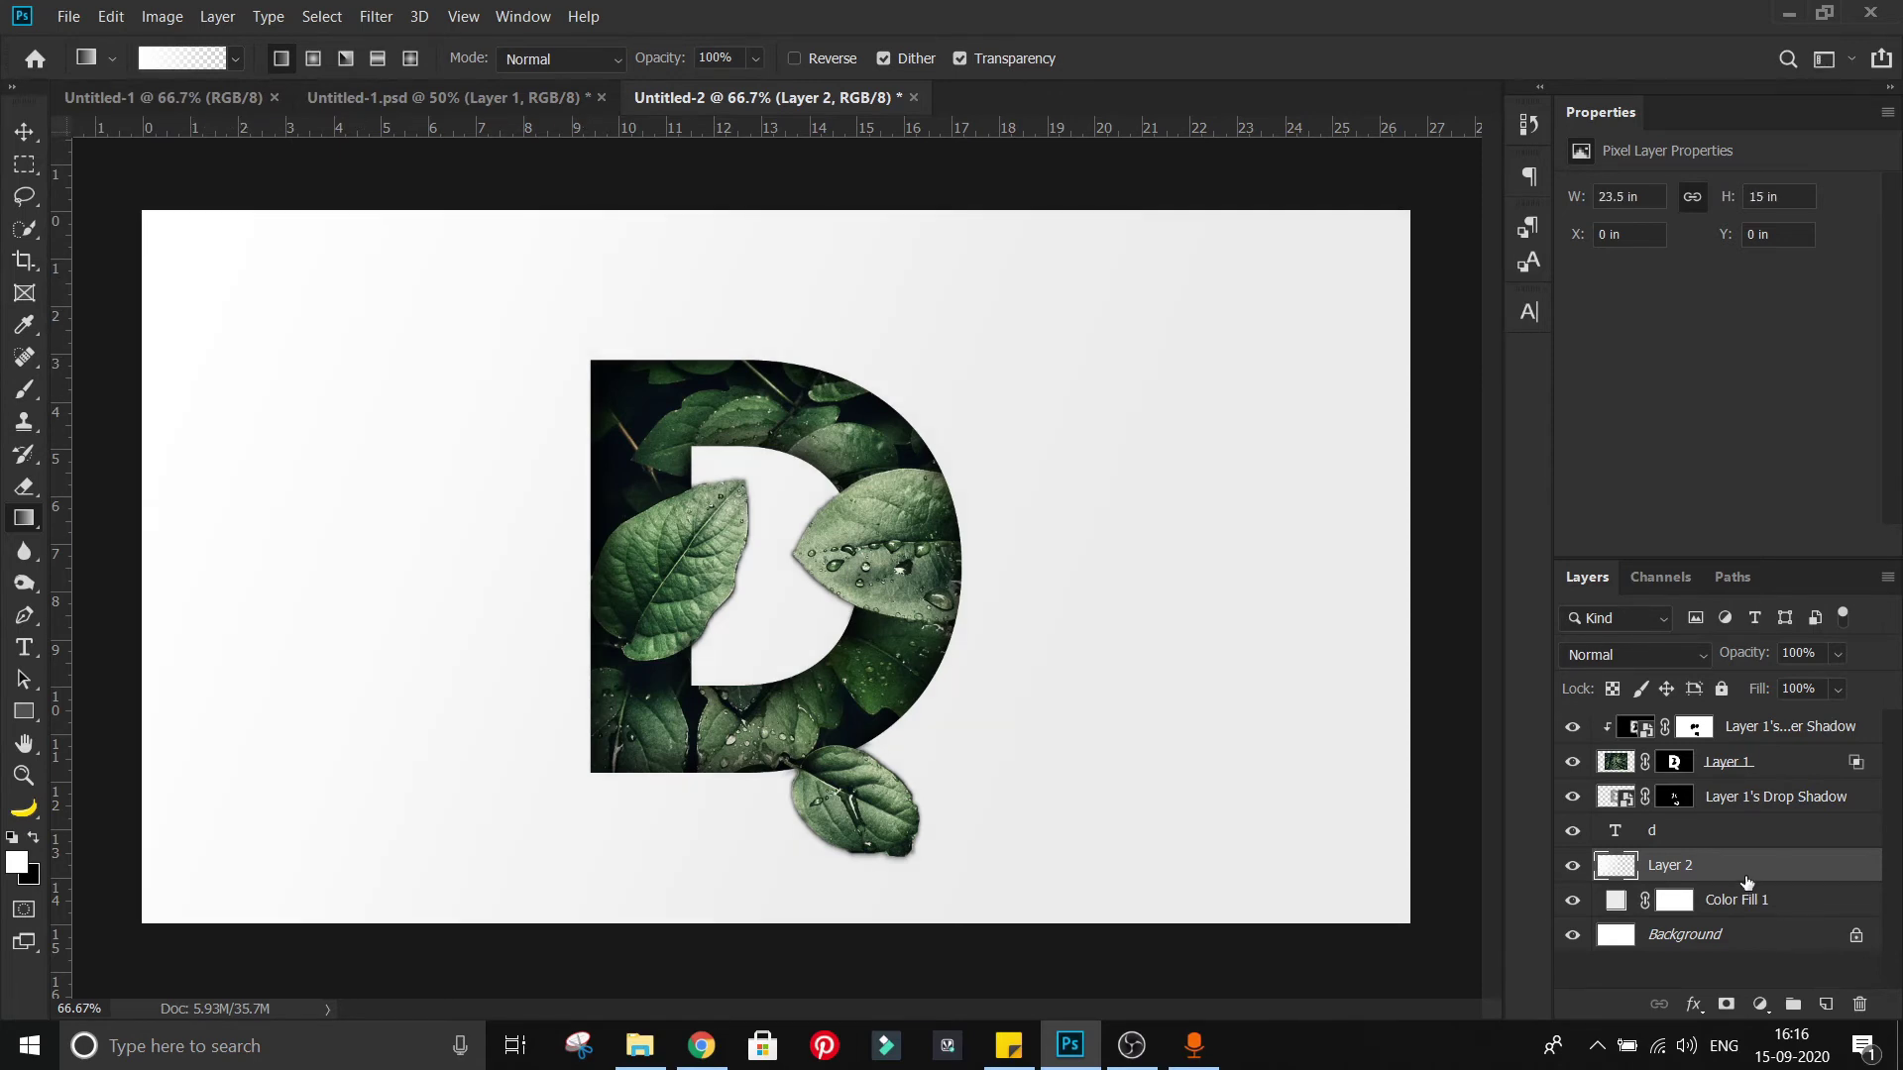
# Step: Move the gradient layer to the top of the layer stack and set its blend mode to Soft Light
pyautogui.moveTo(1745, 878); pyautogui.dragTo(1764, 726)
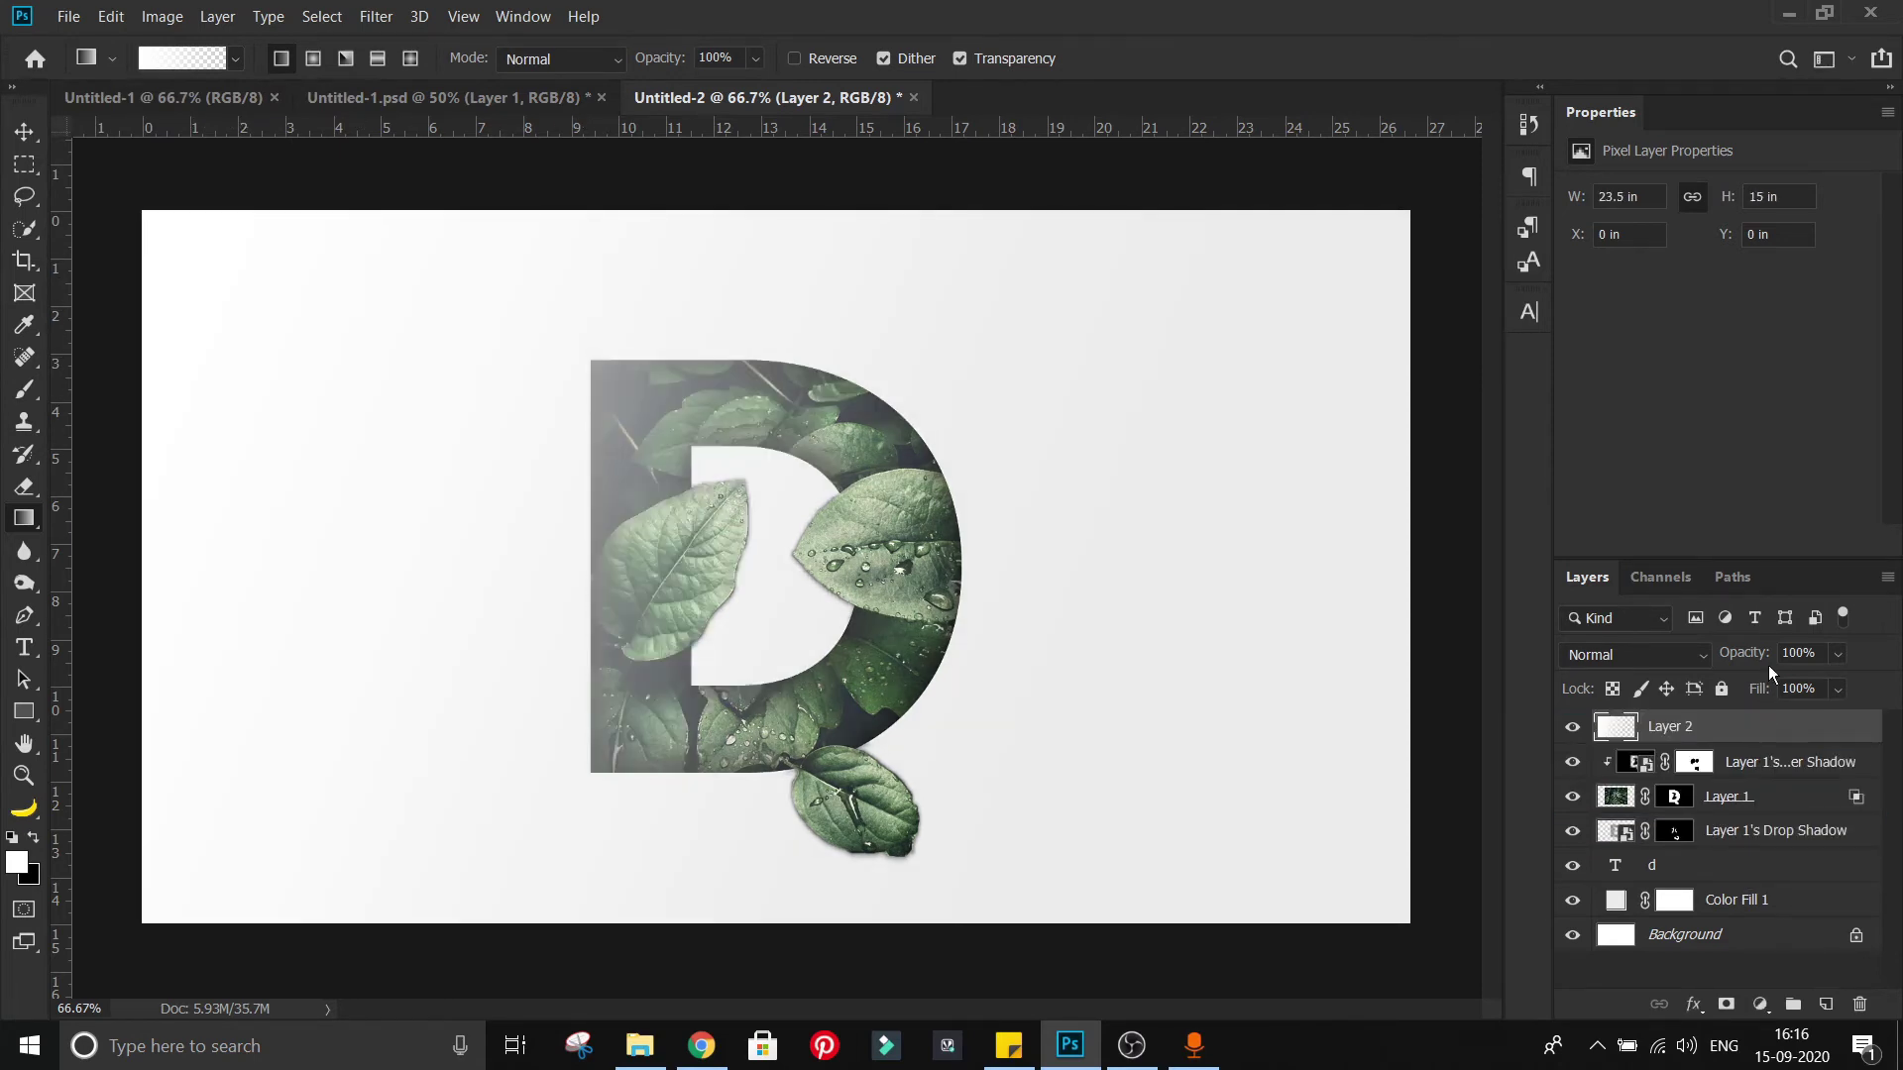
pyautogui.click(1655, 655)
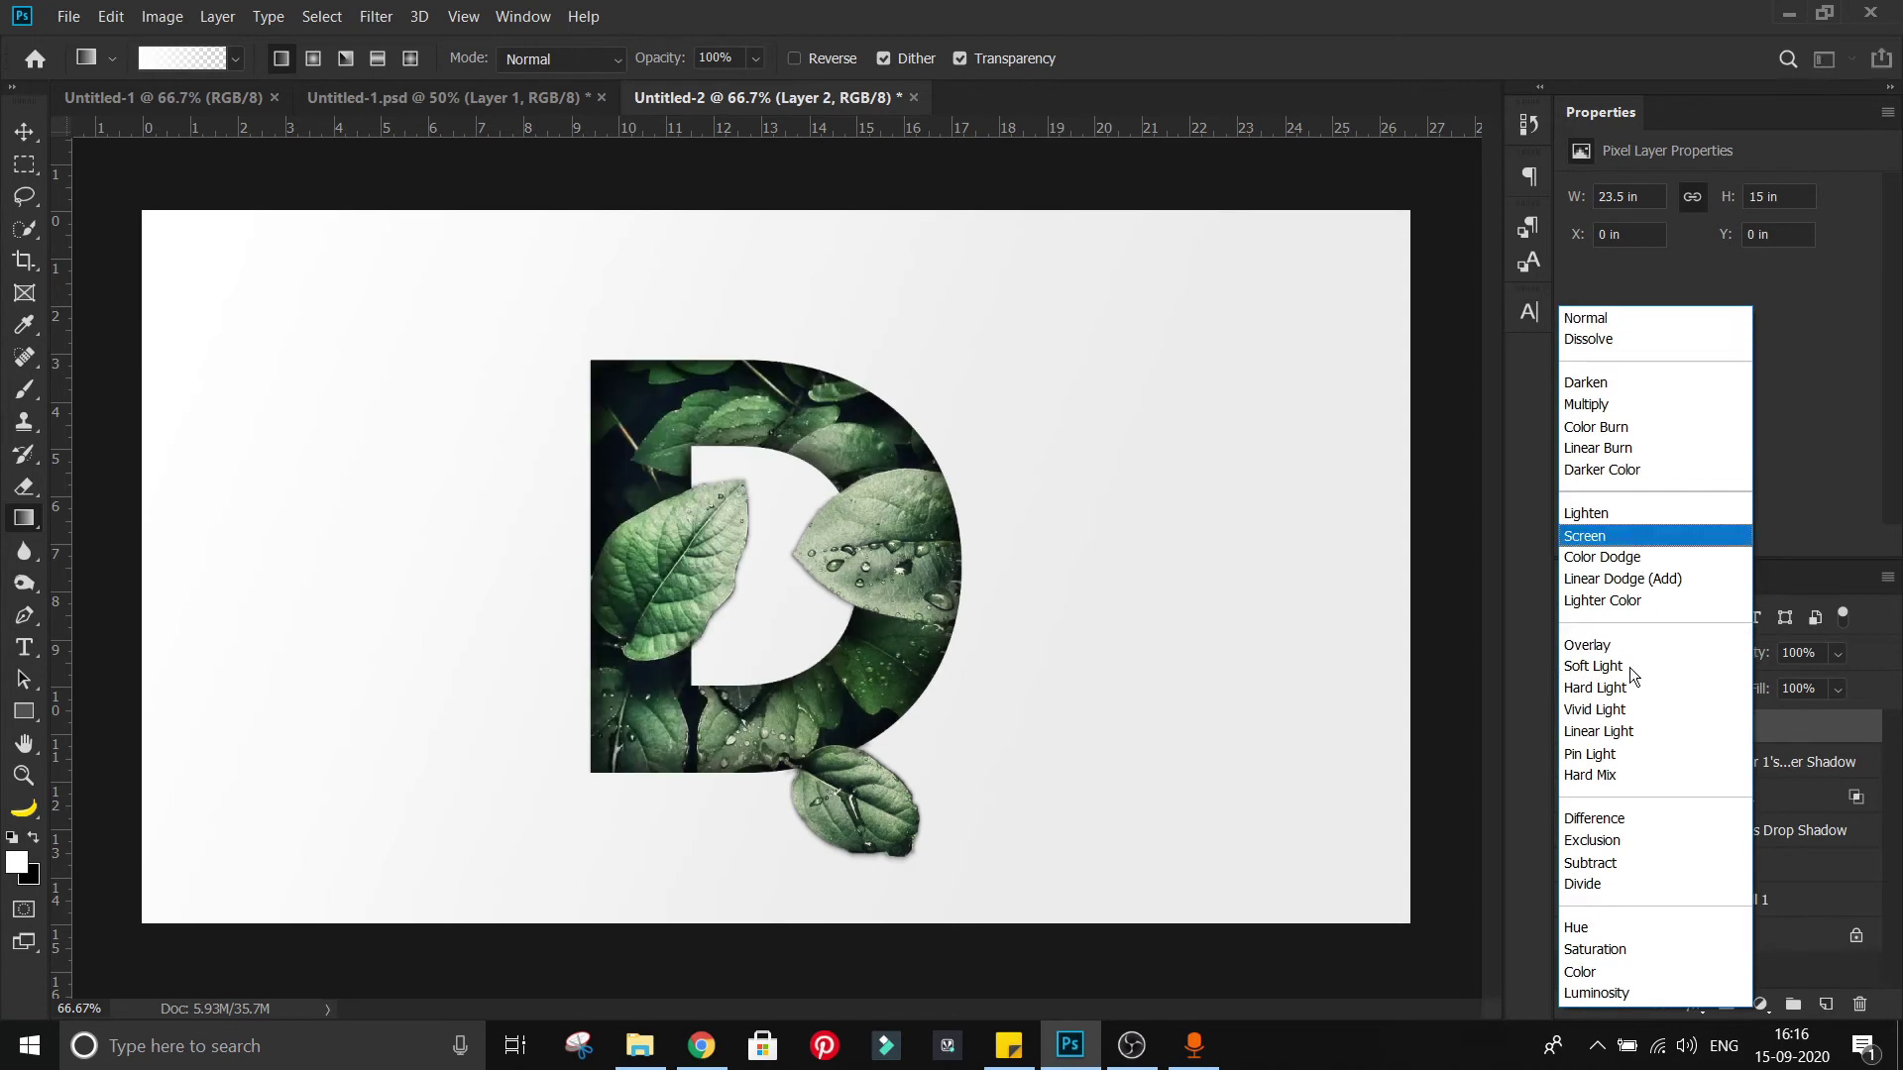
pyautogui.click(1629, 668)
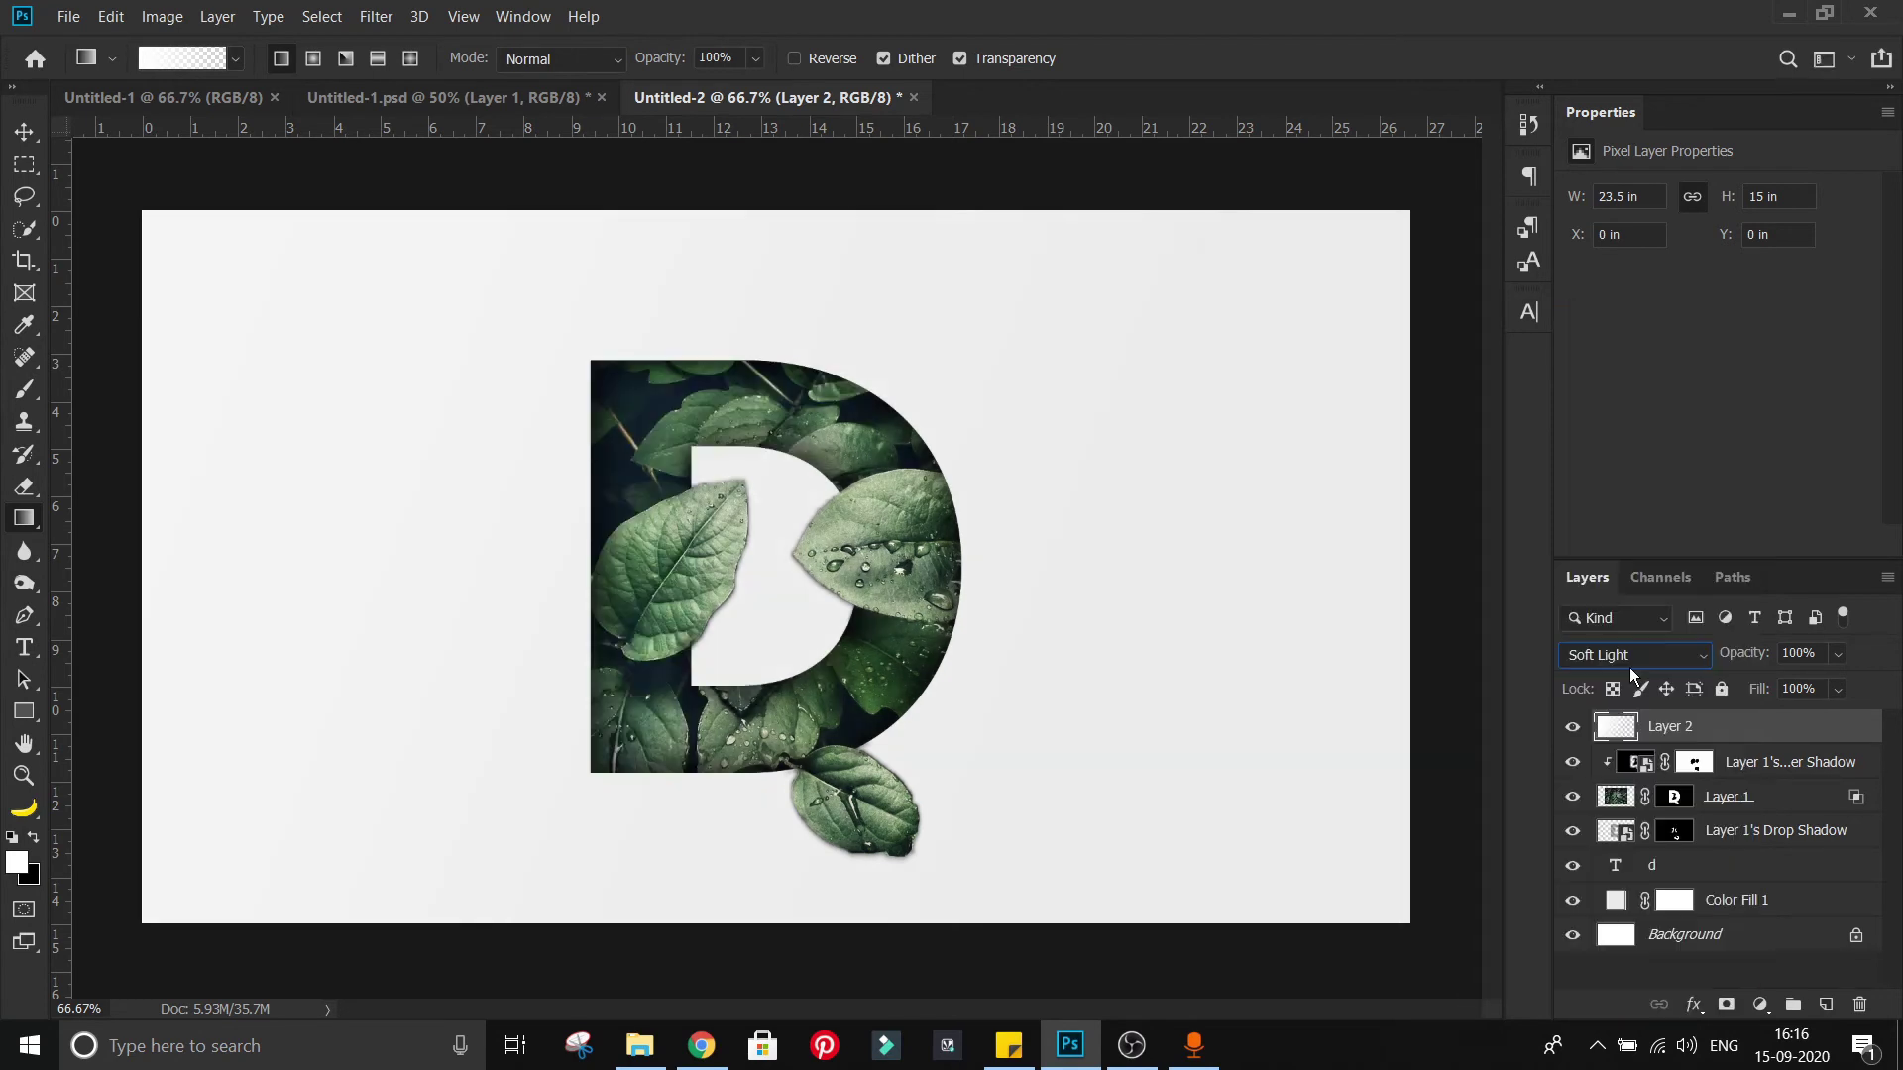
# Step: Compare the artwork with the gradient layer hidden and shown
pyautogui.click(1572, 728)
pyautogui.click(1571, 728)
pyautogui.click(1572, 728)
pyautogui.click(1571, 728)
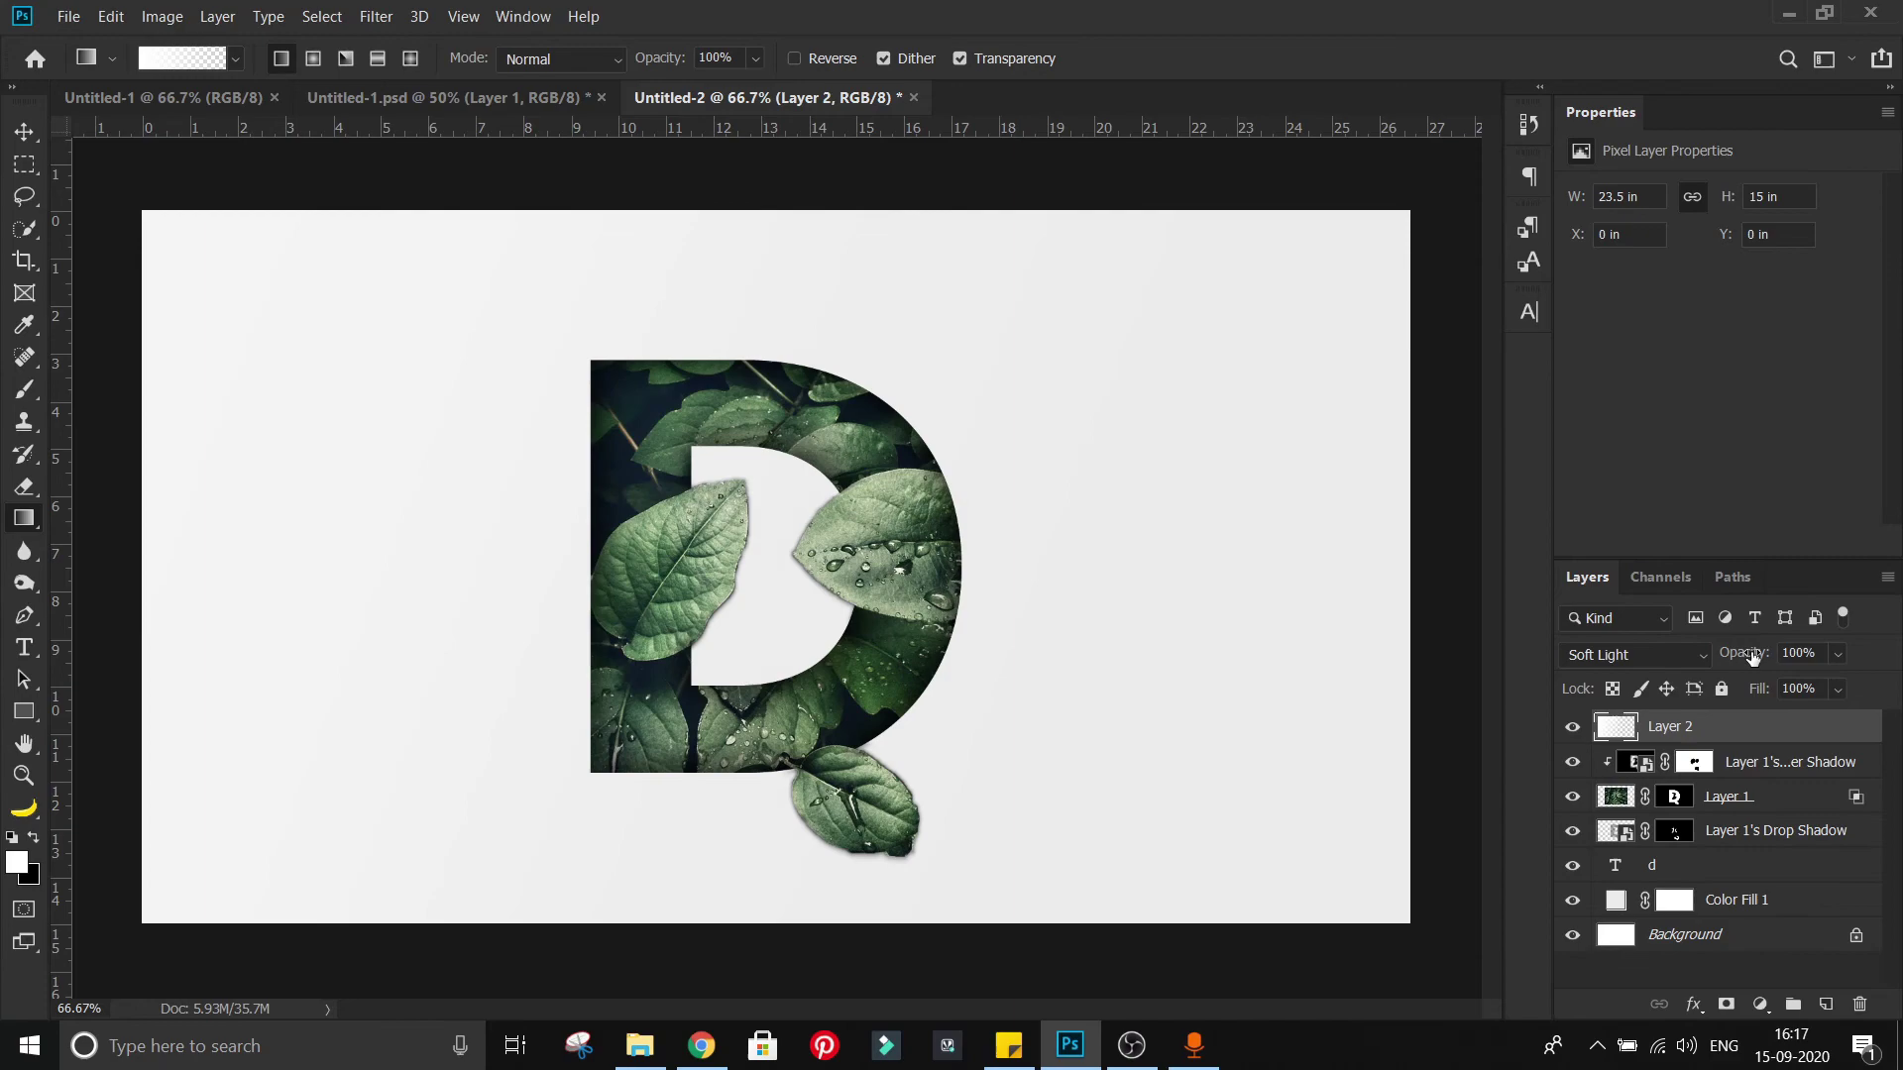